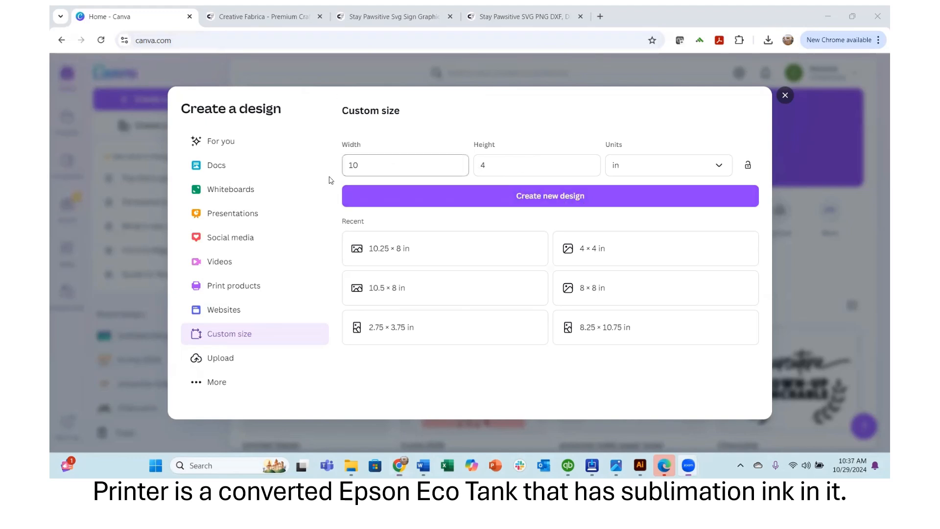
Step: Create a new custom-size design 8.25 in wide by 10.75 in high
{"action": "left_click_drag", "start_coordinate": [362, 166], "coordinate": [326, 176]}
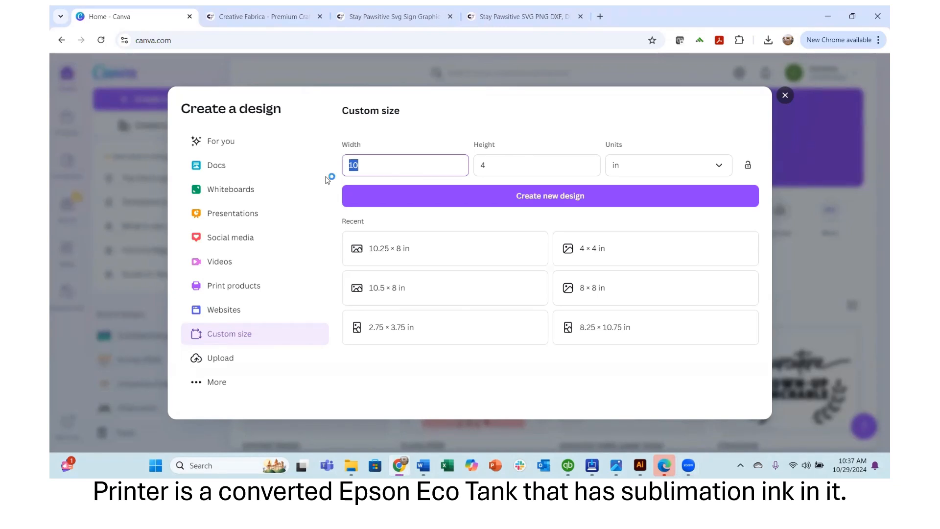
{"action": "type", "text": "8"}
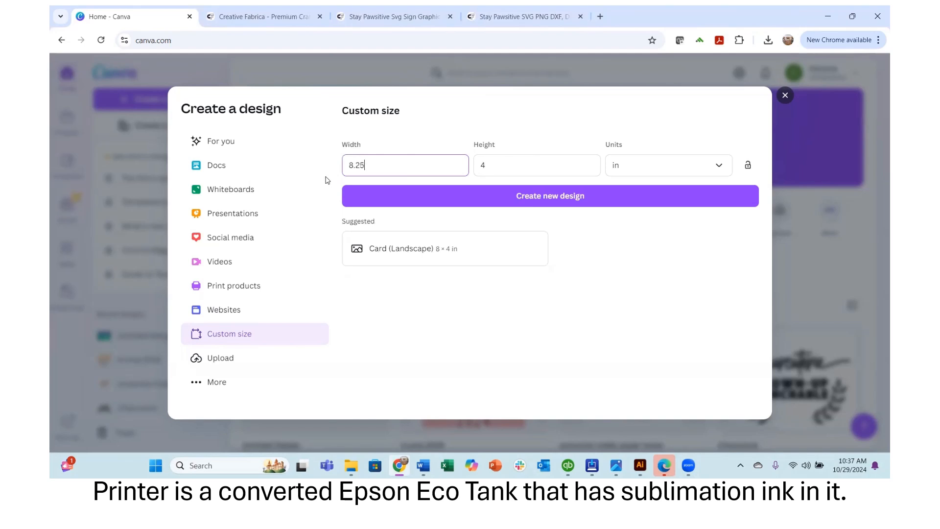
{"action": "type", "text": ".25"}
{"action": "left_click", "coordinate": [520, 164]}
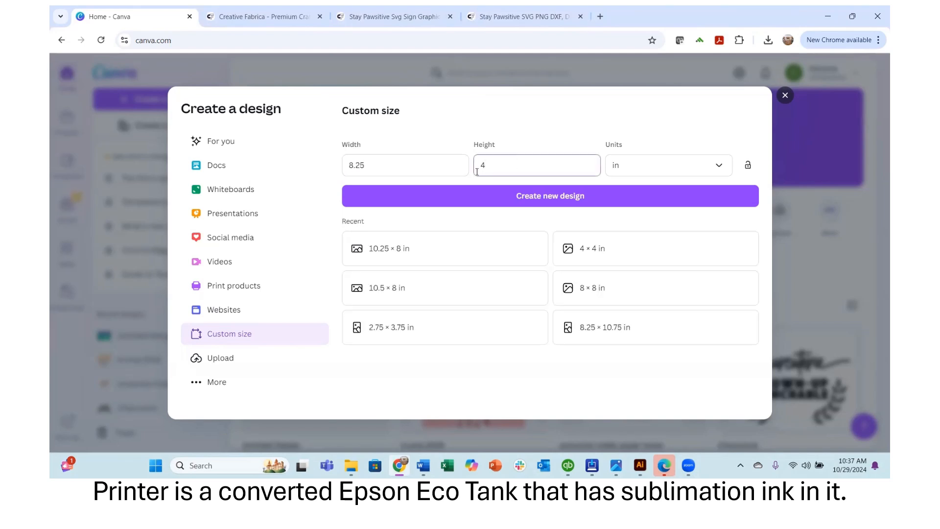
{"action": "type", "text": "100.75"}
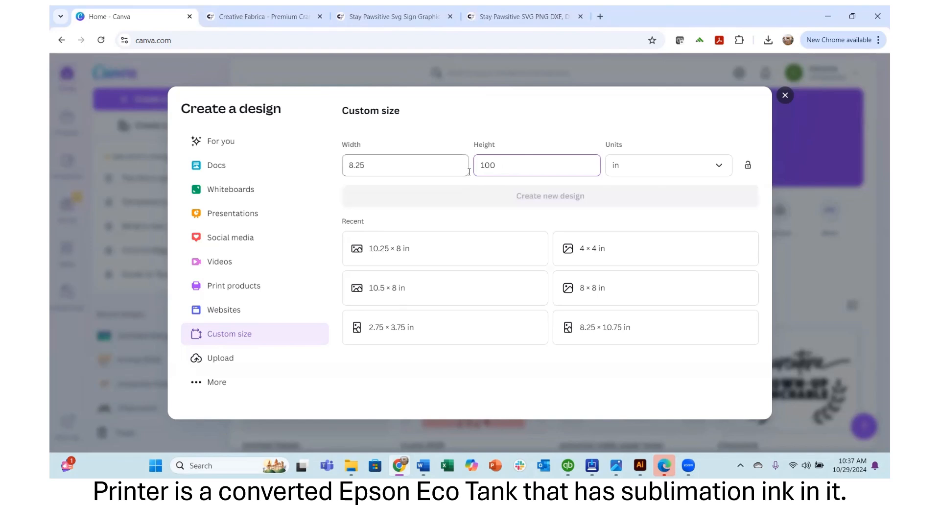
{"action": "key", "text": "BackSpace"}
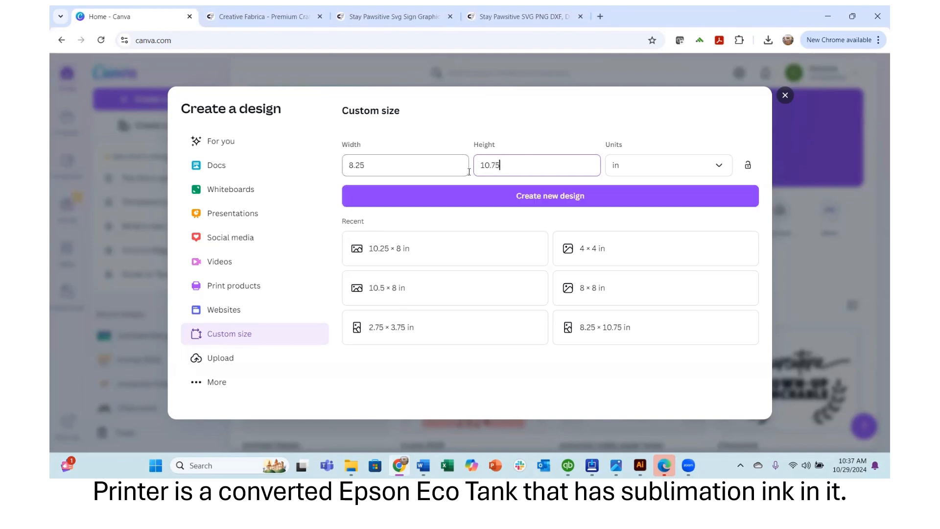
{"action": "left_click", "coordinate": [524, 198]}
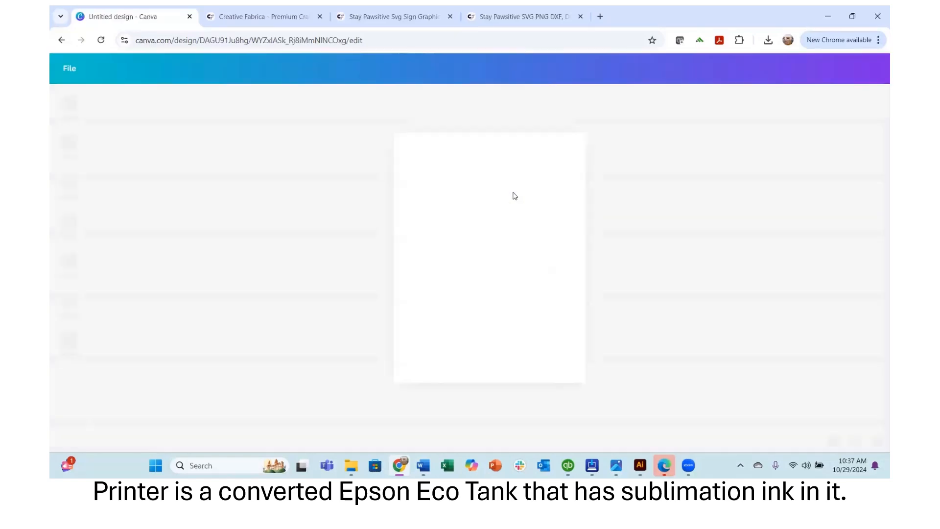
Step: Switch to Creative Fabrica and examine the PAWSETIVE search results and the two opened Stay Pawsitive product pages
{"action": "left_click", "coordinate": [274, 14]}
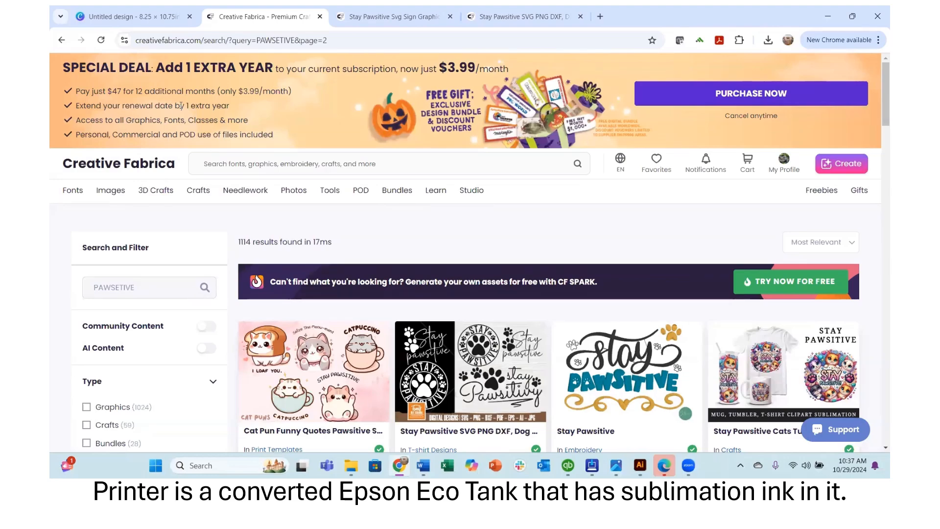
{"action": "scroll", "coordinate": [206, 100], "scroll_direction": "down", "scroll_amount": 1}
{"action": "scroll", "coordinate": [225, 94], "scroll_direction": "up", "scroll_amount": 1}
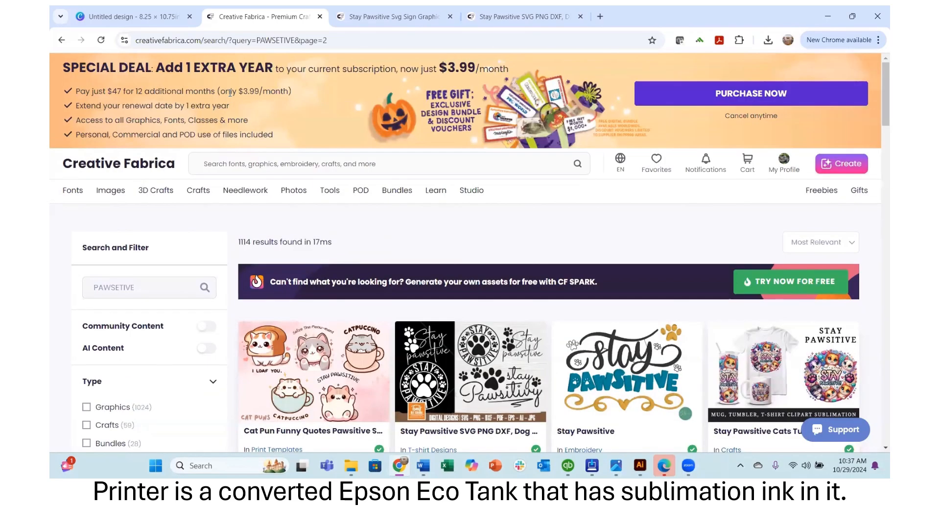
{"action": "scroll", "coordinate": [389, 110], "scroll_direction": "down", "scroll_amount": 4}
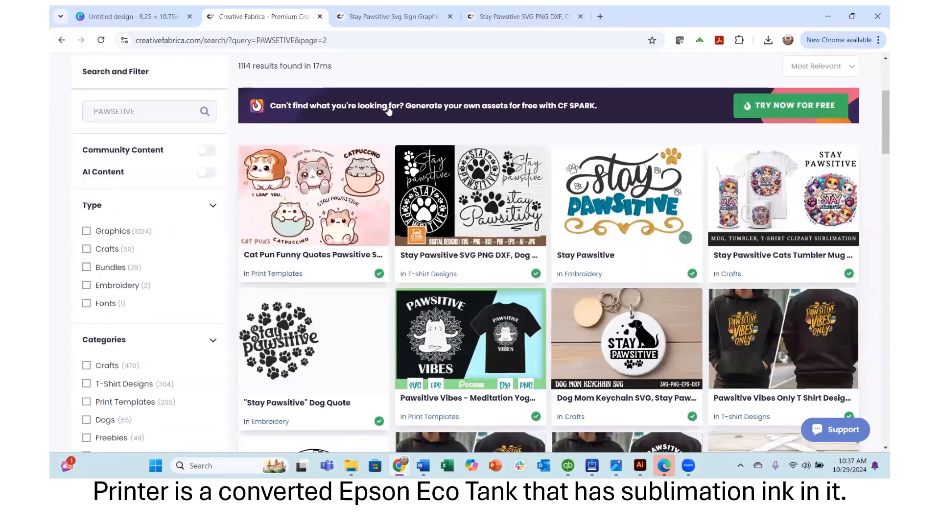
{"action": "scroll", "coordinate": [389, 110], "scroll_direction": "up", "scroll_amount": 2}
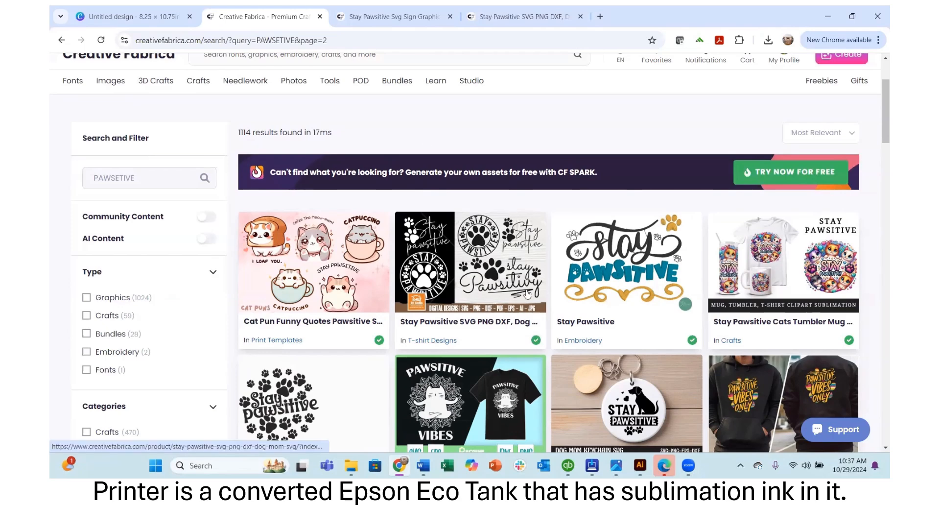
{"action": "left_click", "coordinate": [530, 19]}
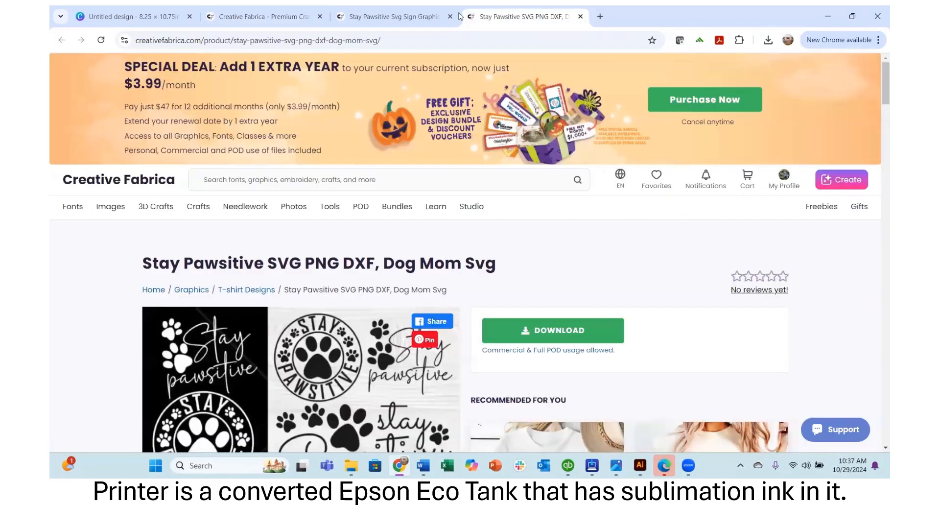
{"action": "left_click", "coordinate": [412, 16]}
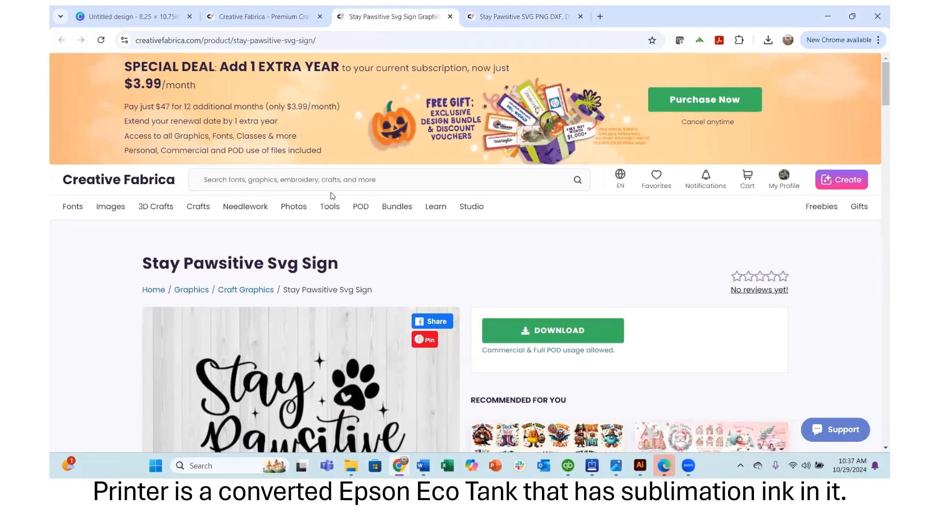
{"action": "left_click", "coordinate": [510, 19]}
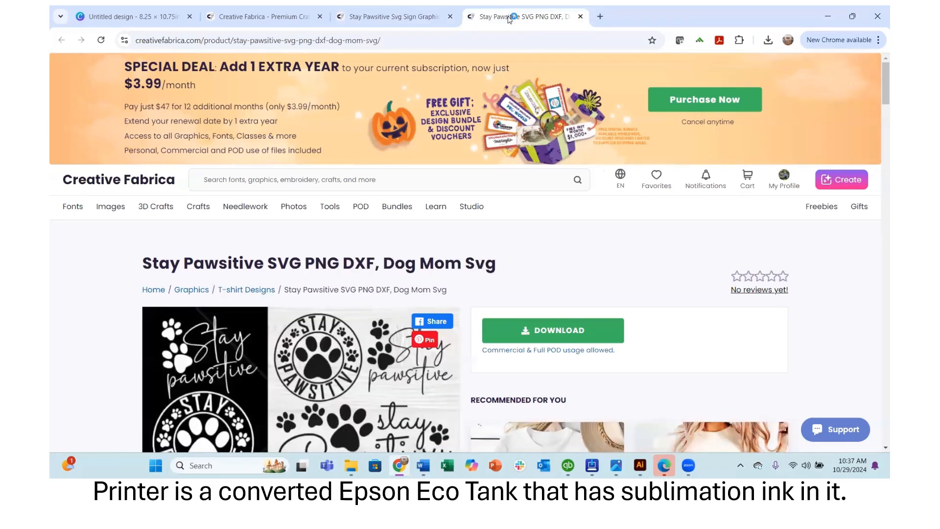
{"action": "left_click", "coordinate": [381, 17]}
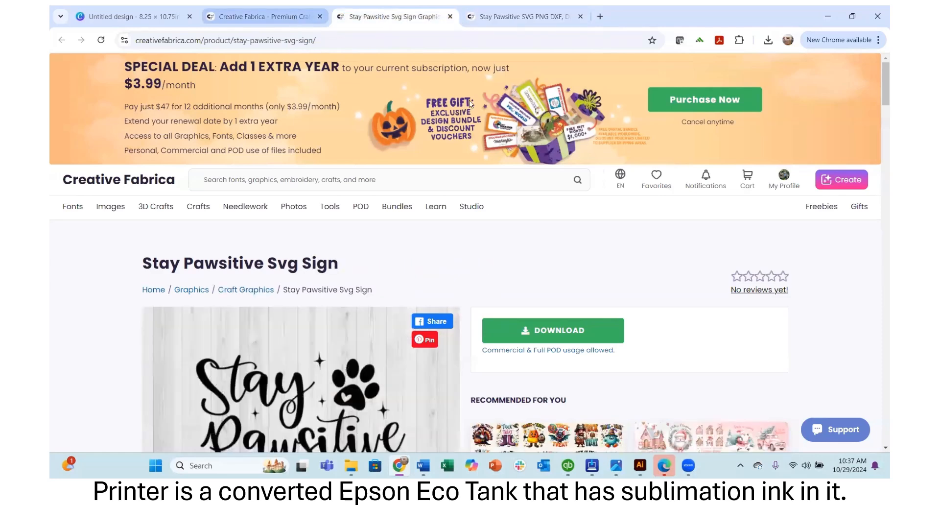
{"action": "scroll", "coordinate": [485, 210], "scroll_direction": "down", "scroll_amount": 2}
{"action": "scroll", "coordinate": [466, 211], "scroll_direction": "up", "scroll_amount": 2}
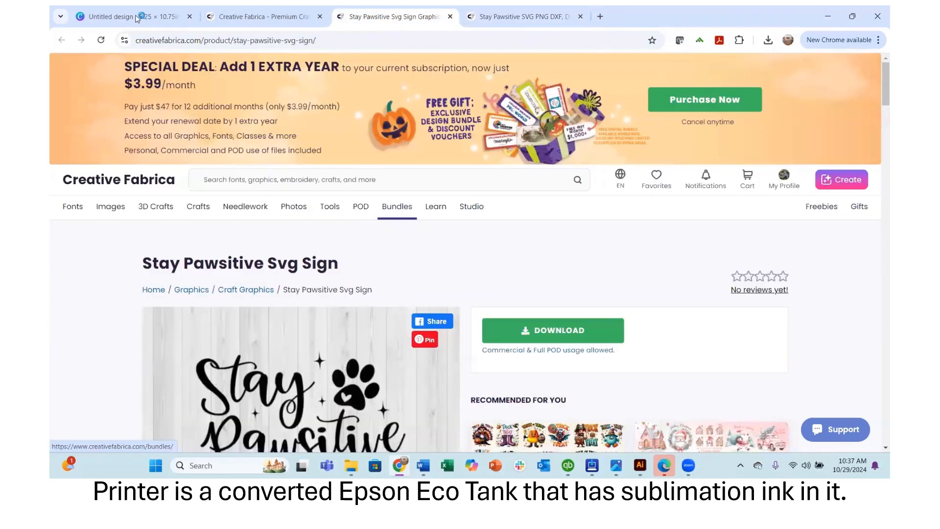
Step: Return to the blank Canva design and upload the image Stay pawsitive-01 from Downloads
{"action": "left_click", "coordinate": [136, 19]}
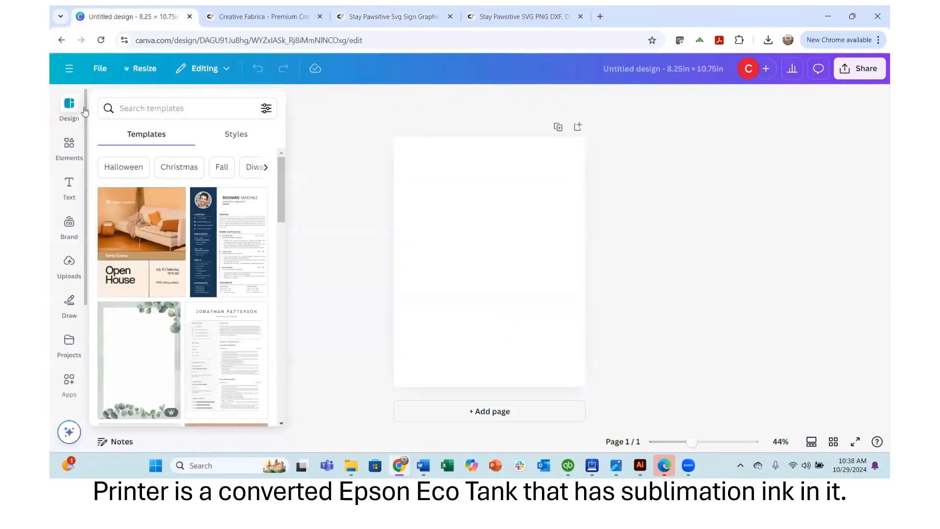
{"action": "left_click", "coordinate": [76, 270]}
{"action": "left_click", "coordinate": [148, 125]}
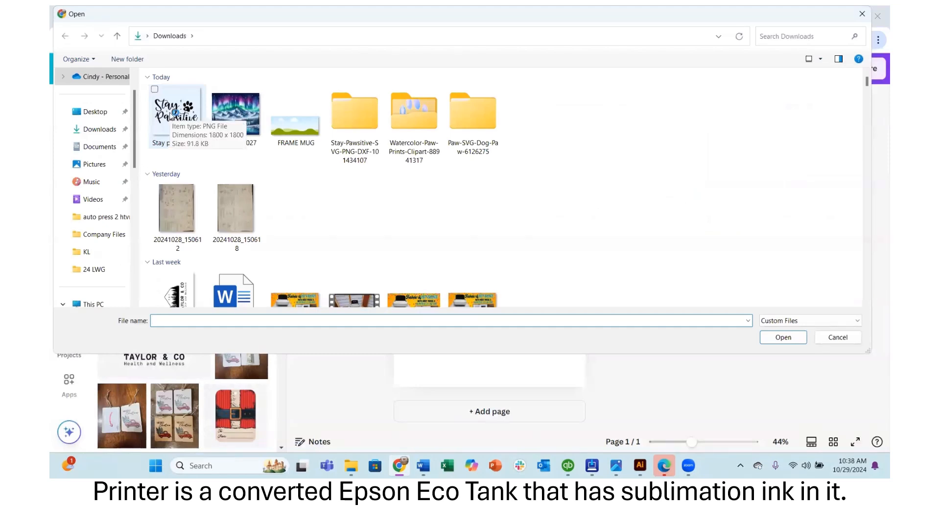
{"action": "left_click", "coordinate": [172, 121]}
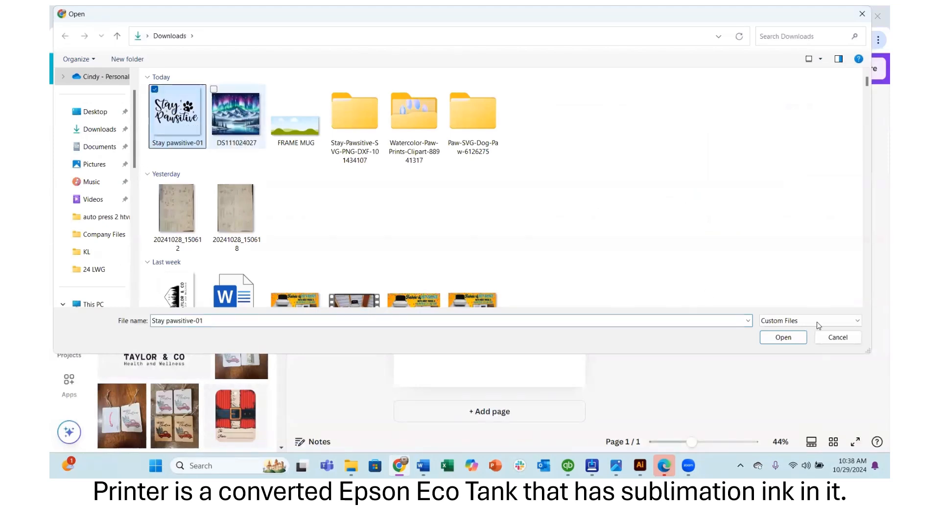
{"action": "left_click", "coordinate": [782, 337]}
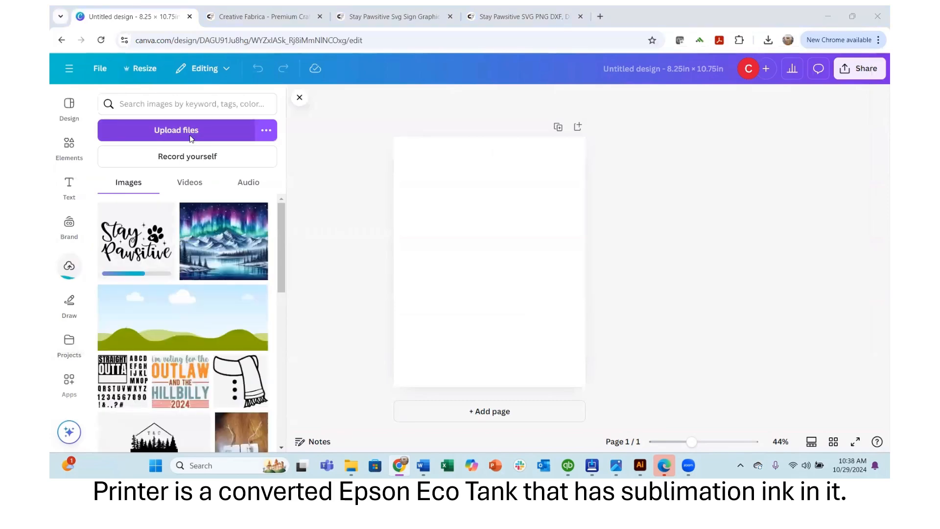
Step: Upload all PNG files from the 792018565_png subfolder of Stay-Pawsitive-SVG-PNG-DXF-101434107 in Downloads
{"action": "left_click", "coordinate": [191, 137]}
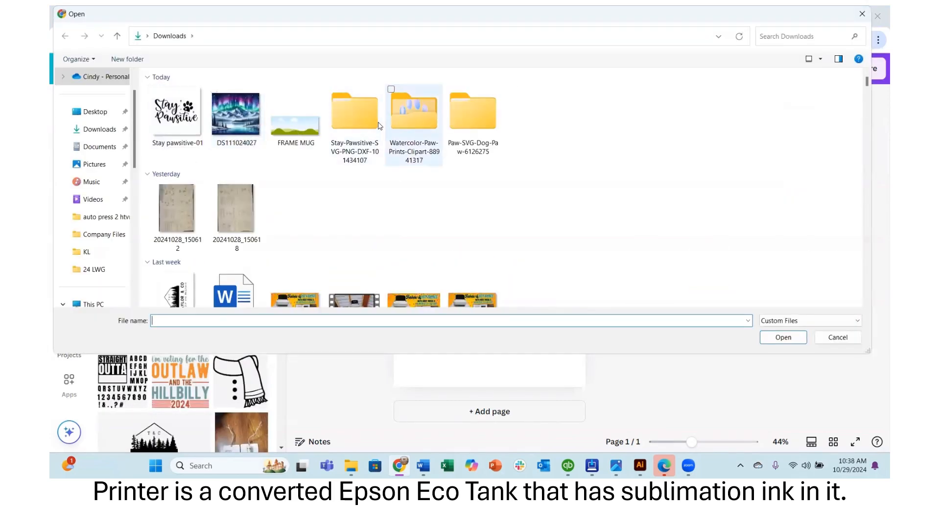
{"action": "left_click", "coordinate": [378, 125]}
{"action": "double_click", "coordinate": [378, 125]}
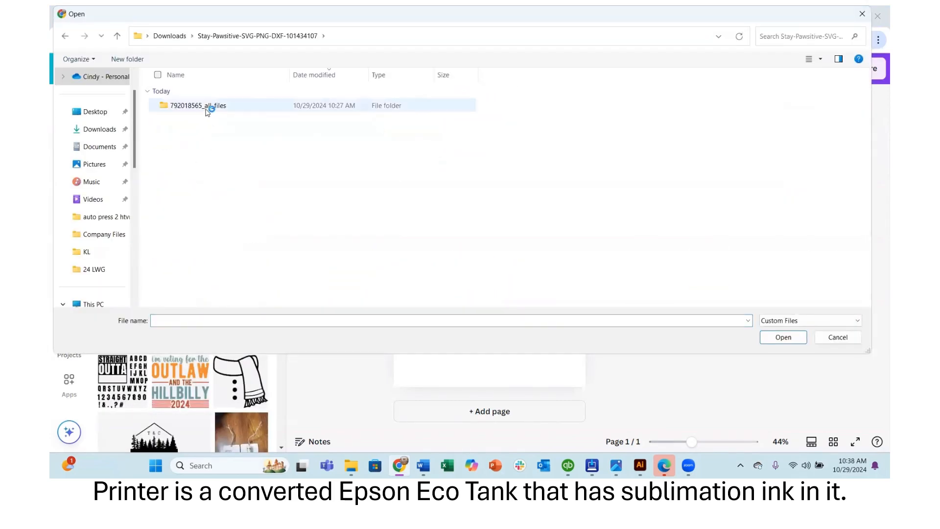
{"action": "double_click", "coordinate": [208, 110]}
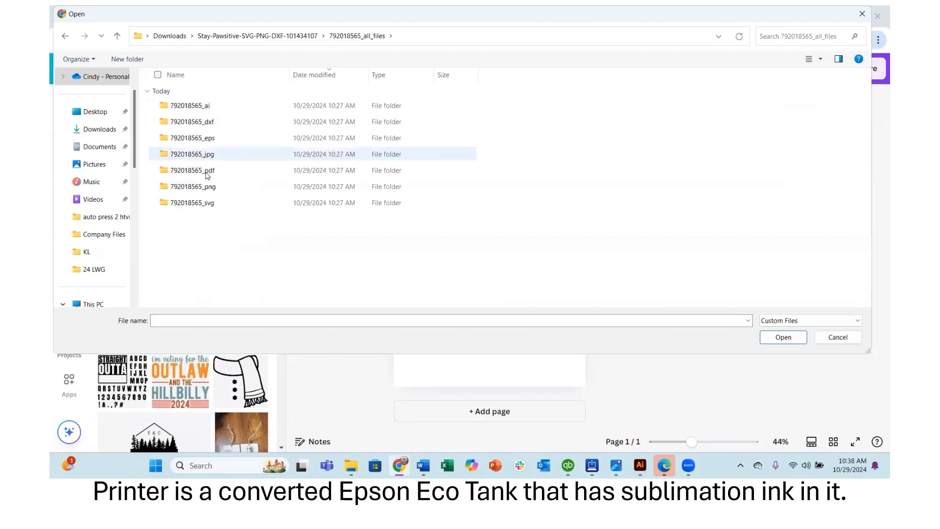
{"action": "double_click", "coordinate": [205, 188]}
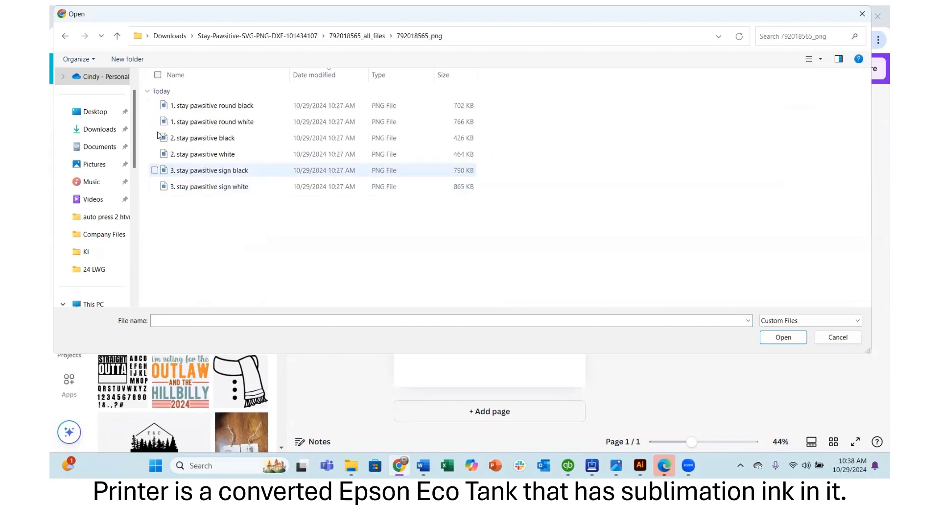
{"action": "left_click", "coordinate": [158, 74]}
{"action": "left_click", "coordinate": [783, 337]}
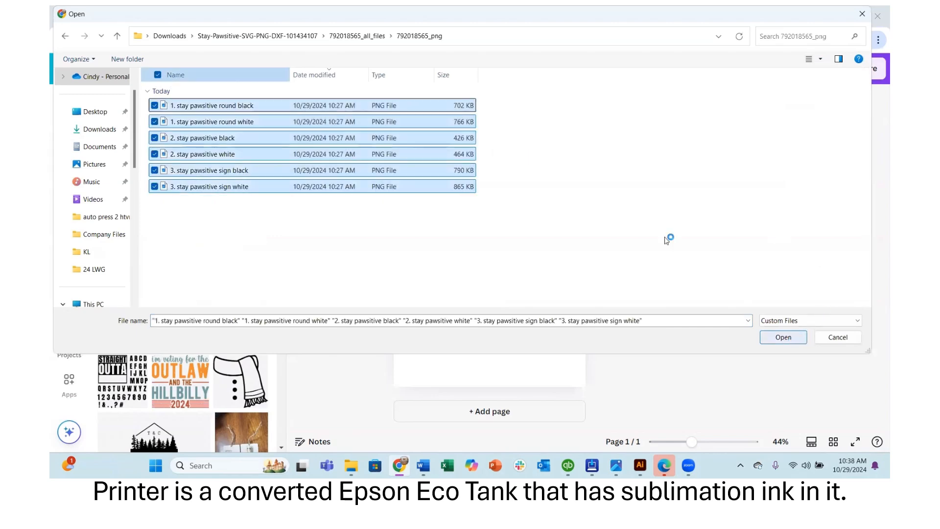
Step: Upload all PNG files from the Watercolor-Paw-Prints-Clipart-88941317 folder in Downloads
{"action": "left_click", "coordinate": [186, 128]}
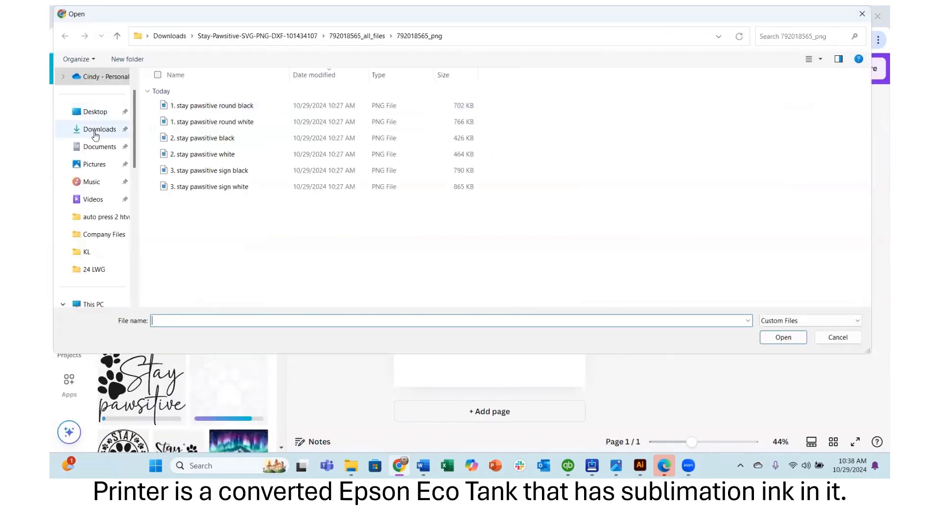
{"action": "left_click", "coordinate": [99, 130]}
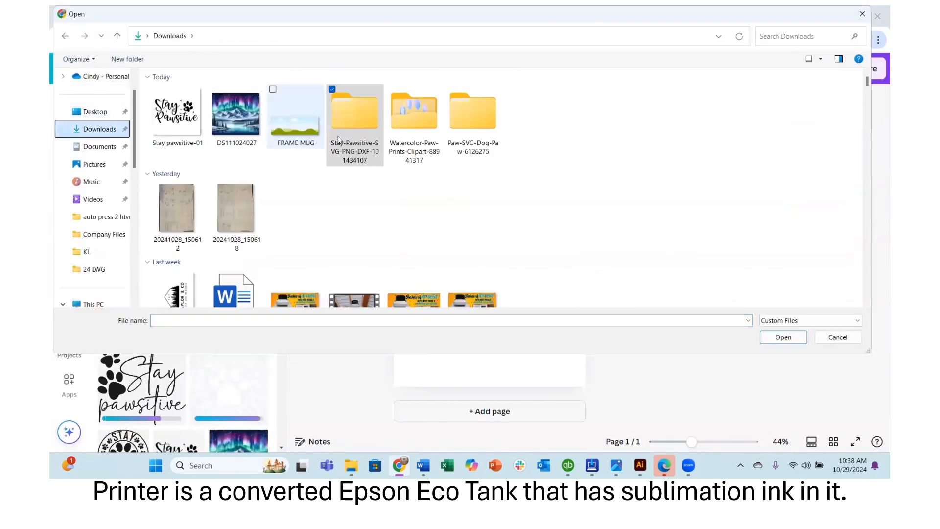
{"action": "double_click", "coordinate": [425, 130]}
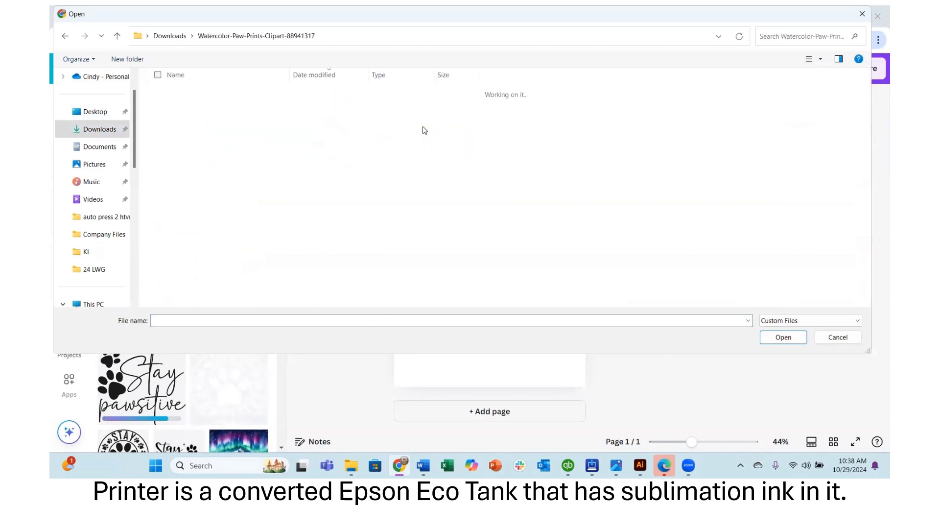
{"action": "key", "text": "ctrl+a"}
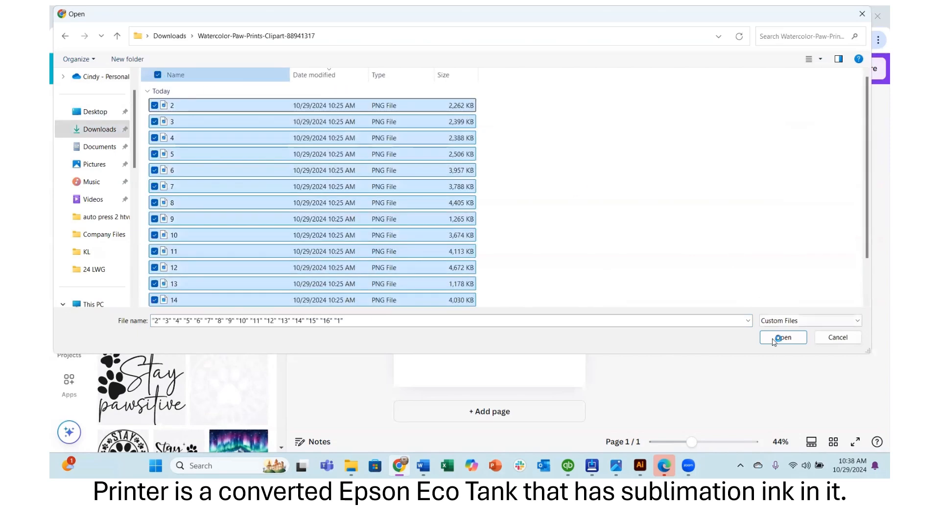
{"action": "left_click", "coordinate": [783, 337]}
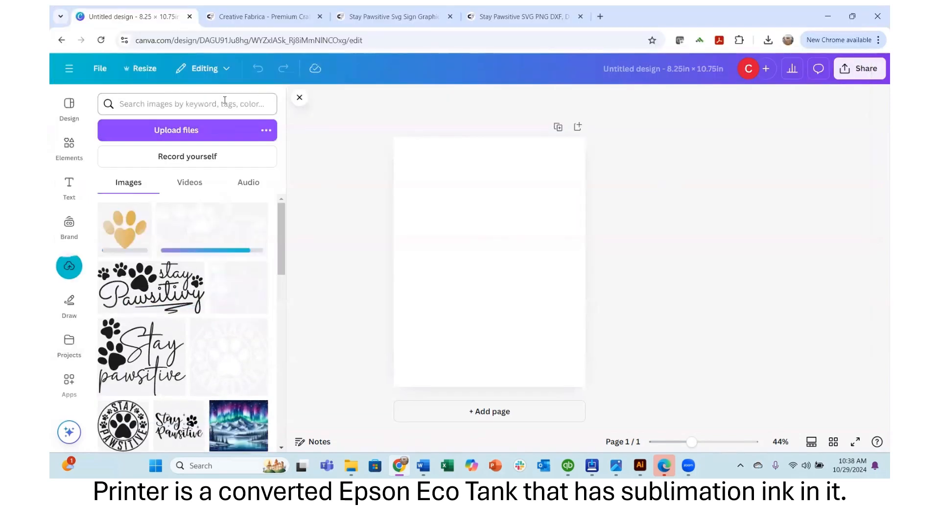
Step: Upload all six PNG files from Dog_Paws_Set > Transparent_PNG in the Paw-SVG-Dog-Paw-6126275 folder in Downloads
{"action": "left_click", "coordinate": [185, 131]}
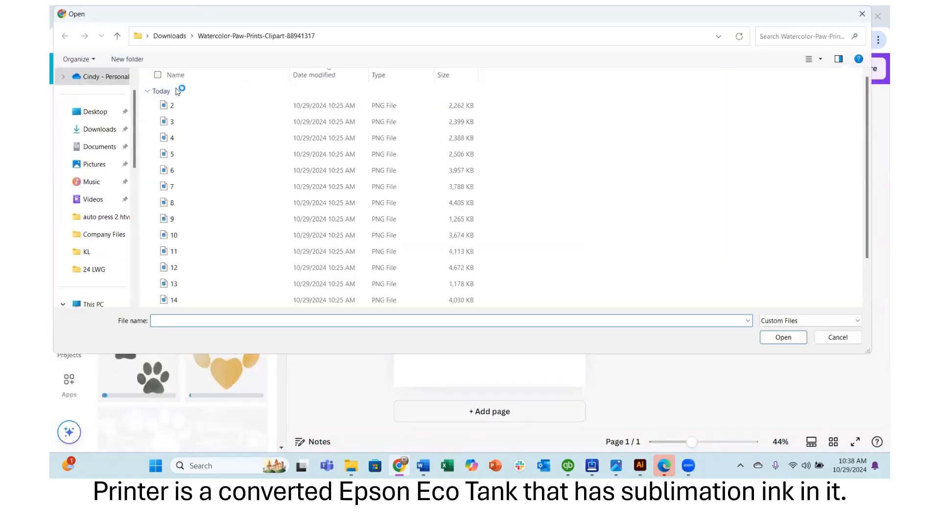
{"action": "left_click", "coordinate": [96, 131]}
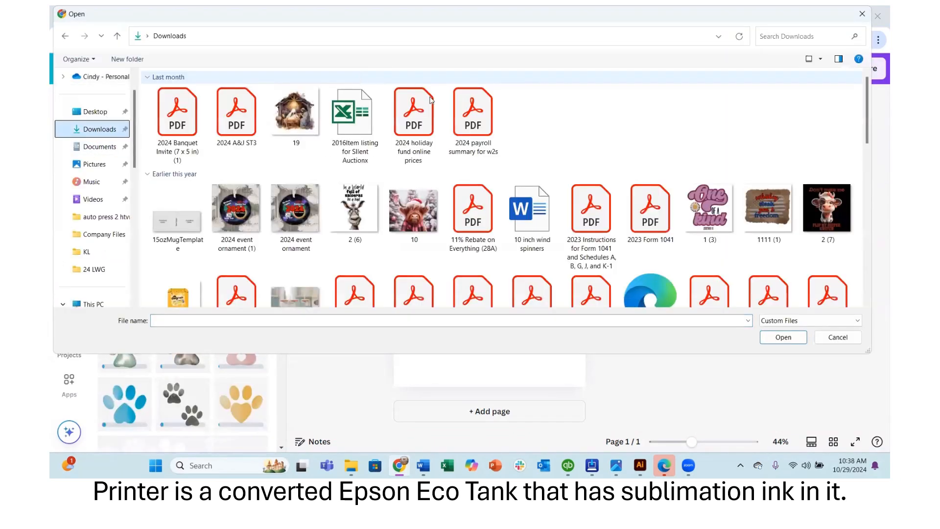
{"action": "double_click", "coordinate": [474, 120]}
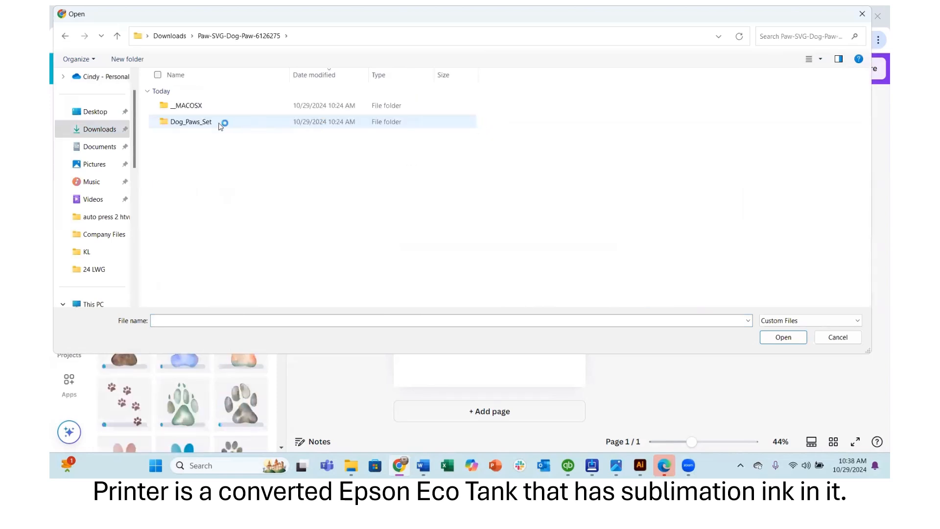
{"action": "double_click", "coordinate": [212, 126]}
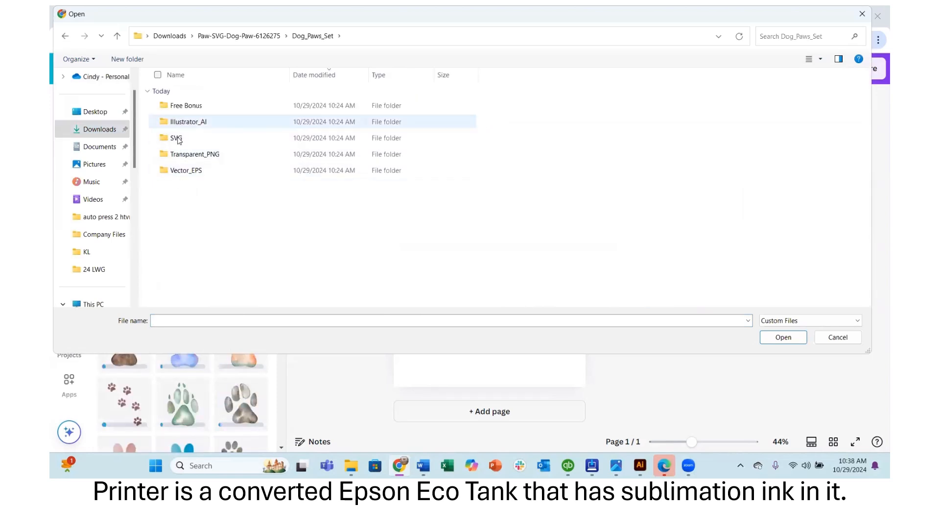
{"action": "double_click", "coordinate": [179, 162]}
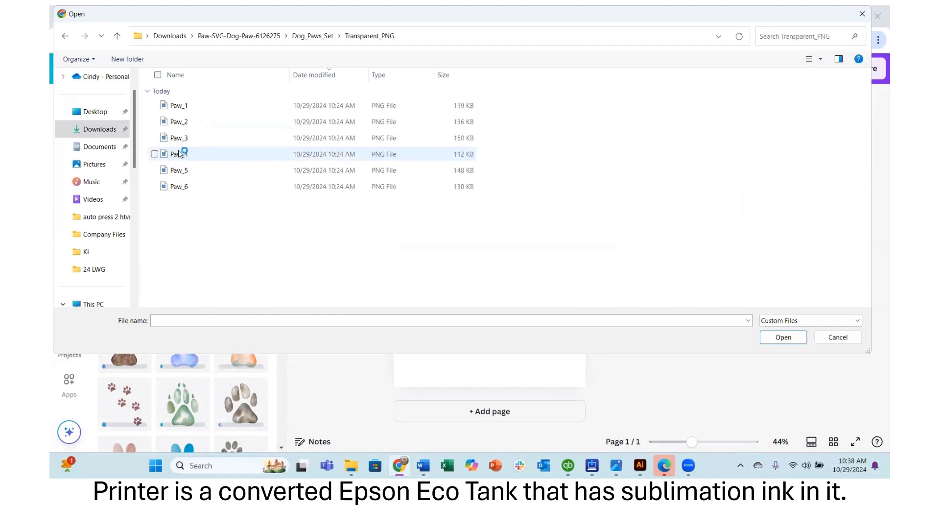
{"action": "left_click", "coordinate": [157, 75]}
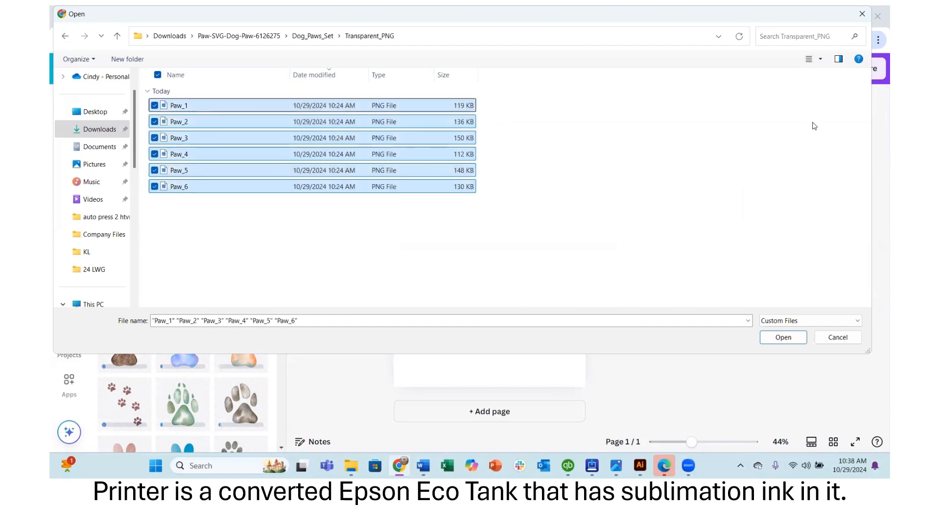
{"action": "left_click", "coordinate": [783, 338]}
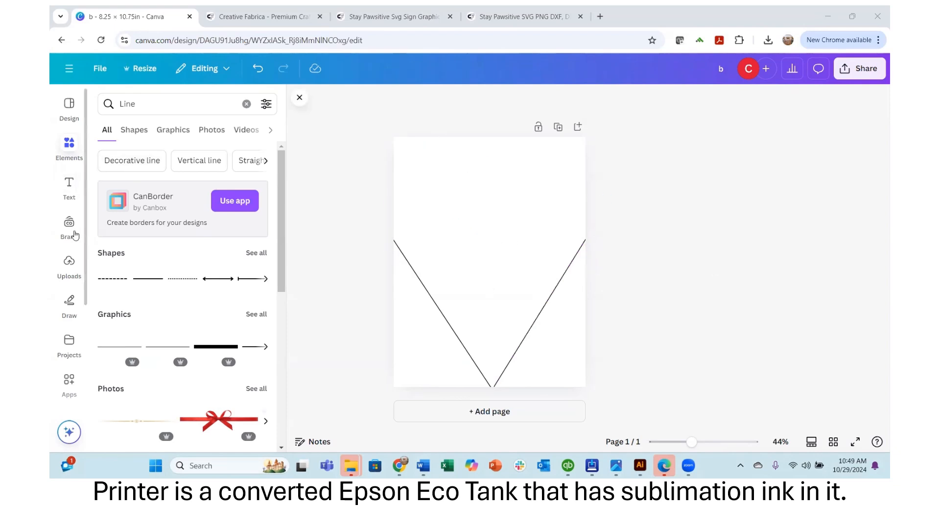
Step: Add the uploaded black split paw graphic to the page, shrink it and centre it between the two diagonal lines
{"action": "left_click", "coordinate": [77, 268]}
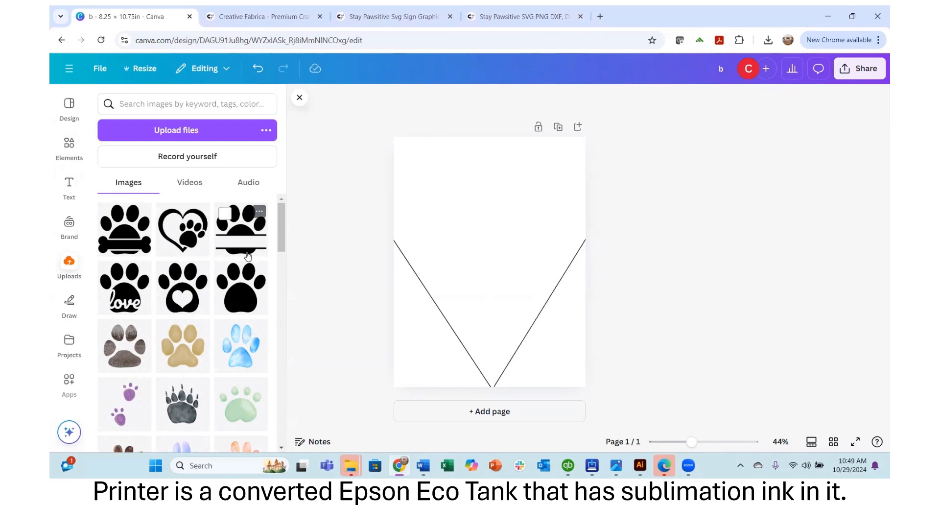
{"action": "left_click", "coordinate": [243, 232]}
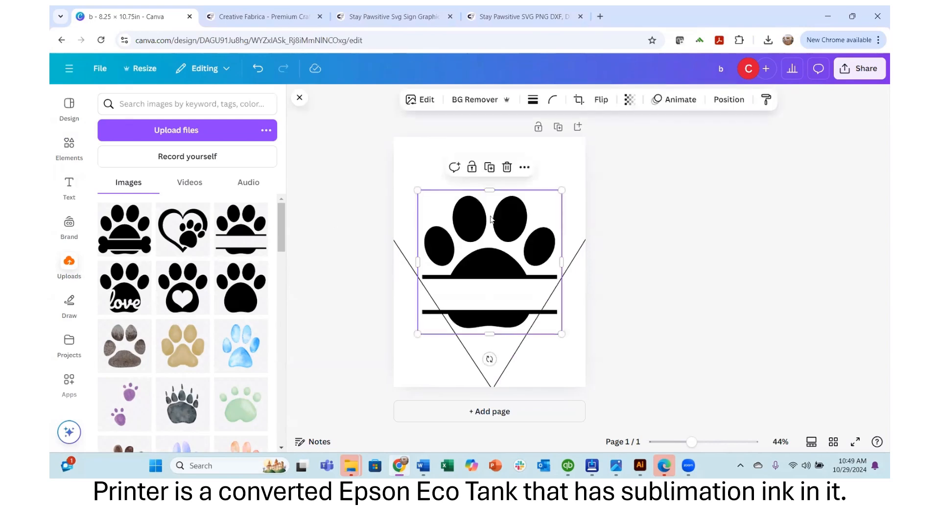
{"action": "left_click_drag", "start_coordinate": [562, 192], "coordinate": [502, 249]}
{"action": "left_click_drag", "start_coordinate": [461, 293], "coordinate": [480, 258]}
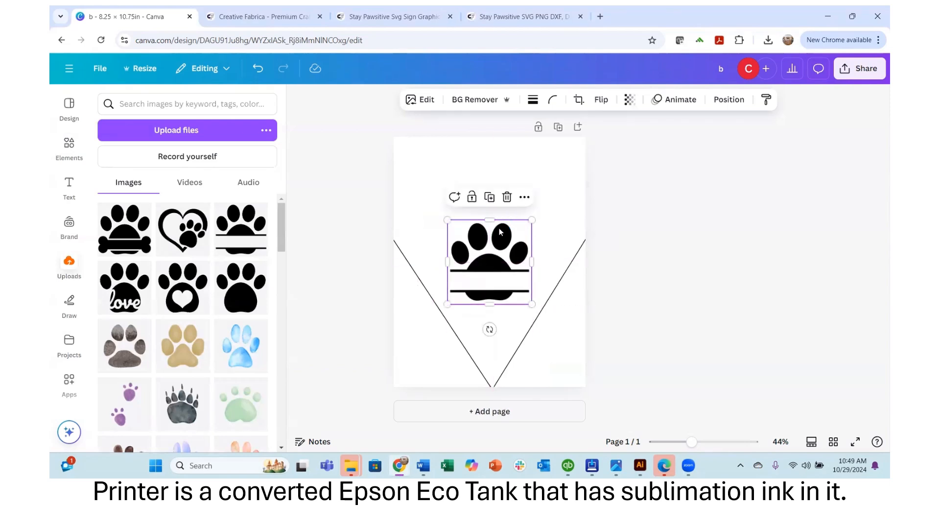
Step: Duplicate the whole page and delete the split paw graphic from the copy, keeping its diagonal lines
{"action": "left_click", "coordinate": [488, 198]}
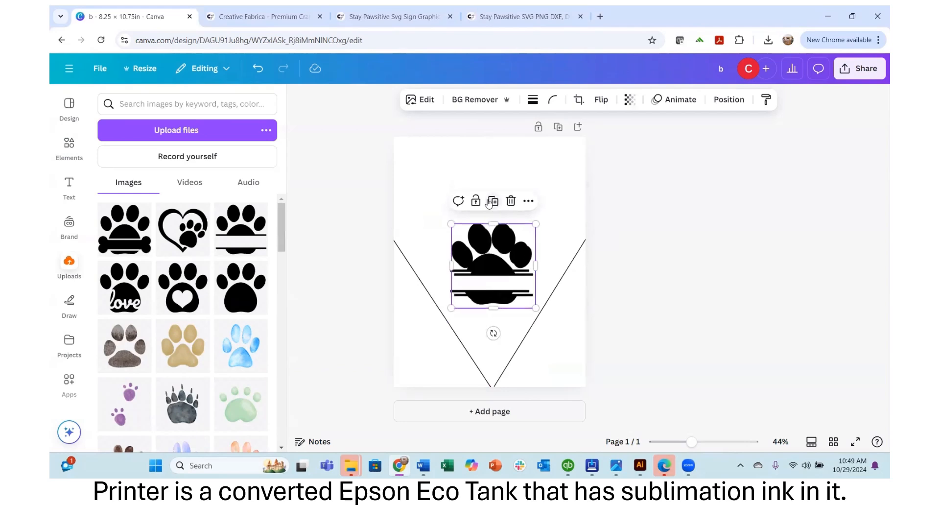
{"action": "left_click", "coordinate": [258, 68]}
{"action": "left_click", "coordinate": [558, 127]}
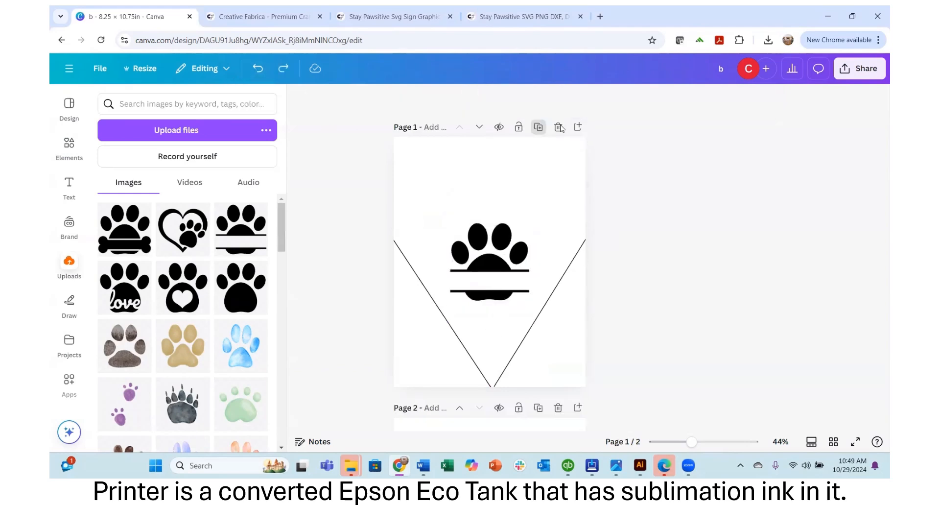
{"action": "left_click", "coordinate": [507, 244]}
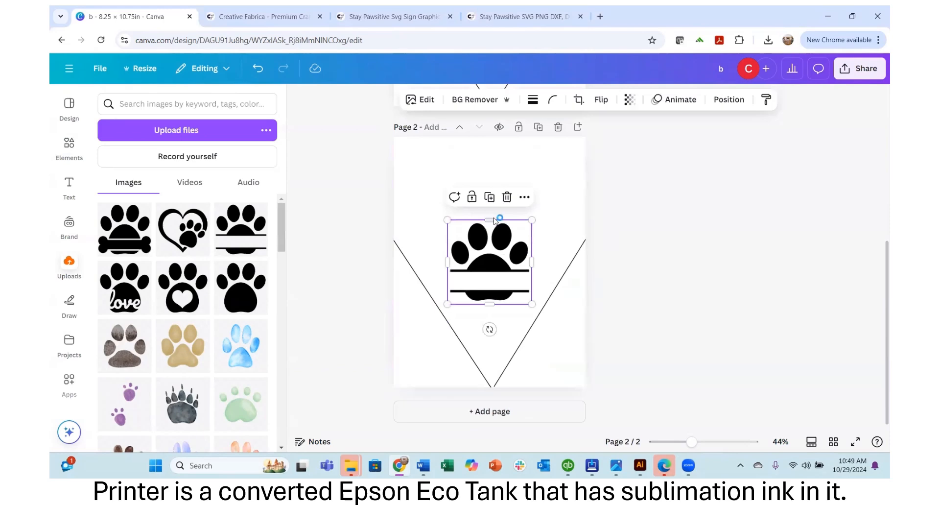
{"action": "key", "text": "Delete"}
Step: Move the black Stay Pawsitivy image and the white stay pawsitive sign image from the uploads to the trash
{"action": "scroll", "coordinate": [430, 252], "scroll_direction": "up", "scroll_amount": 5}
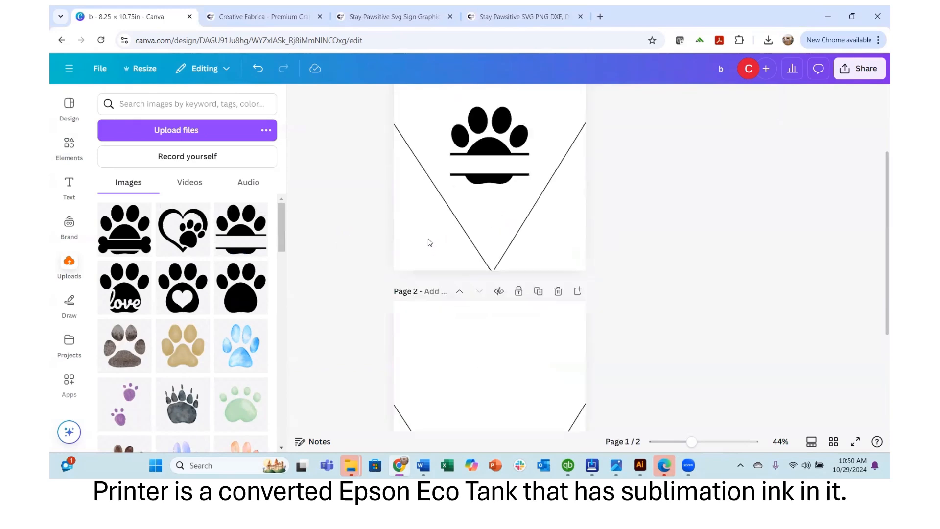
{"action": "scroll", "coordinate": [424, 234], "scroll_direction": "down", "scroll_amount": 3}
{"action": "scroll", "coordinate": [222, 302], "scroll_direction": "down", "scroll_amount": 3}
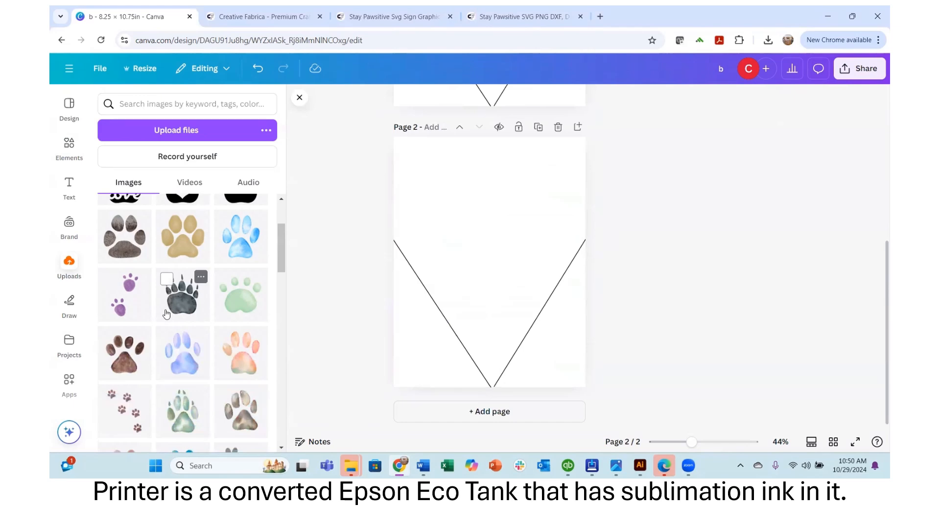
{"action": "scroll", "coordinate": [190, 334], "scroll_direction": "down", "scroll_amount": 5}
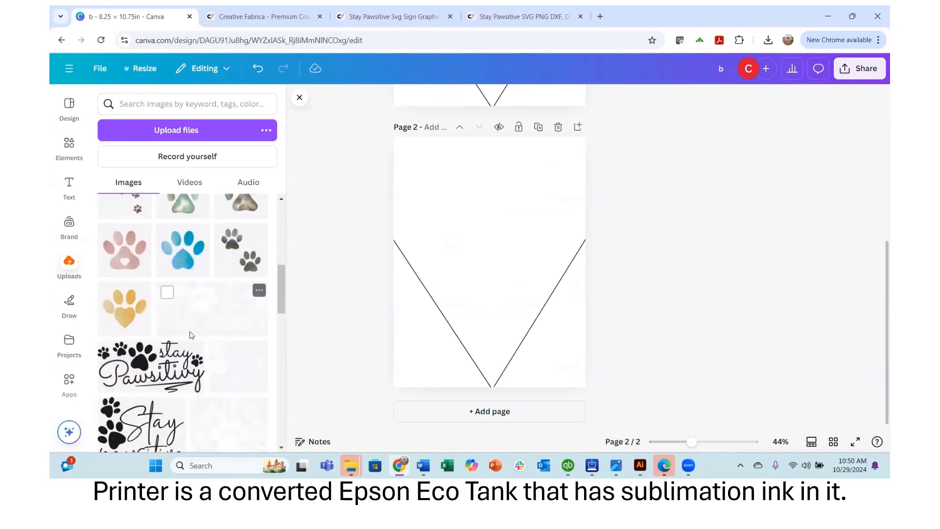
{"action": "scroll", "coordinate": [172, 338], "scroll_direction": "down", "scroll_amount": 1}
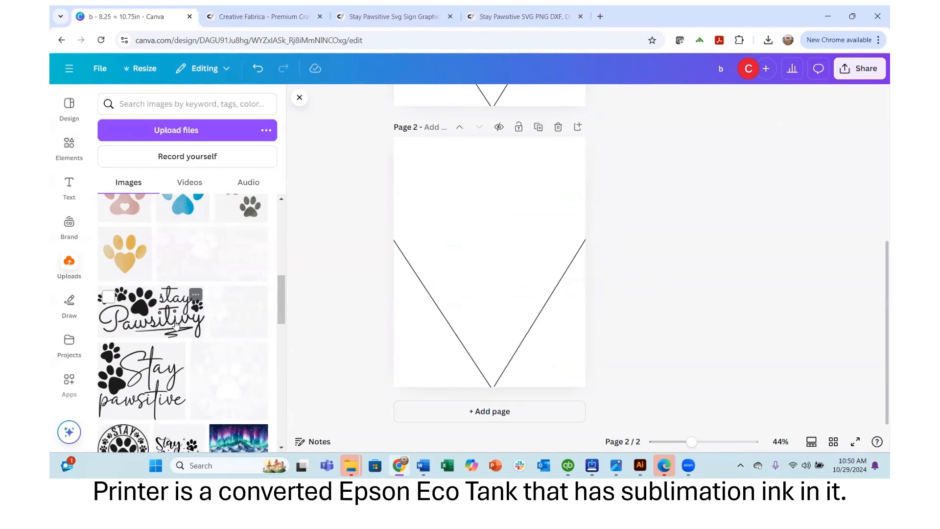
{"action": "left_click", "coordinate": [195, 294]}
{"action": "left_click", "coordinate": [246, 430]}
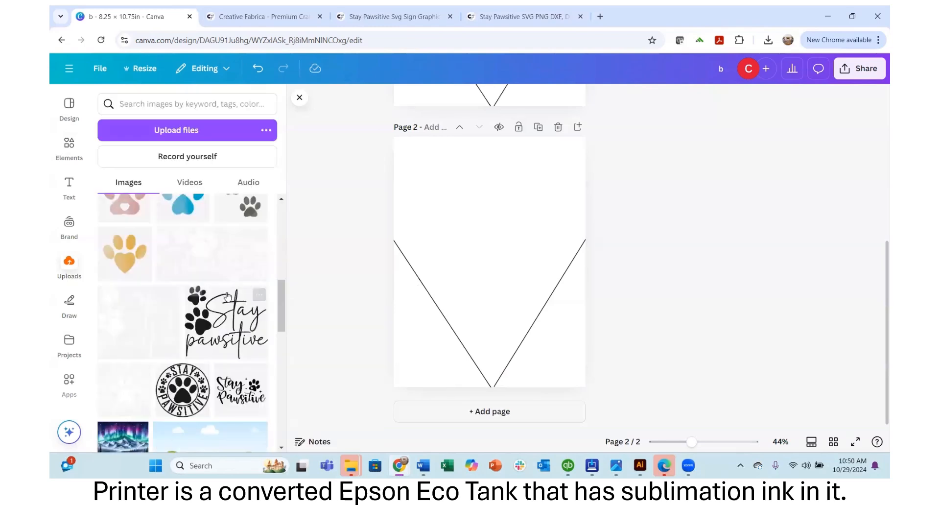
{"action": "left_click", "coordinate": [259, 235]}
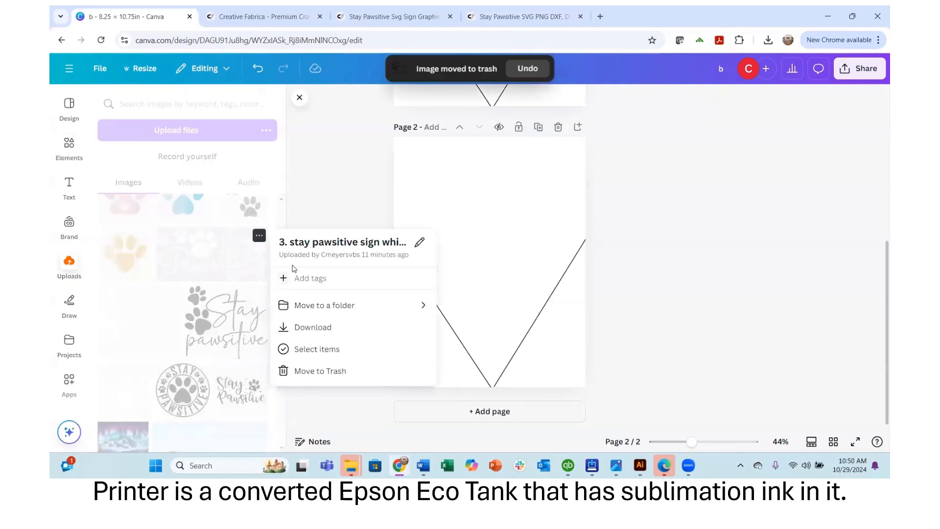
{"action": "left_click", "coordinate": [308, 378]}
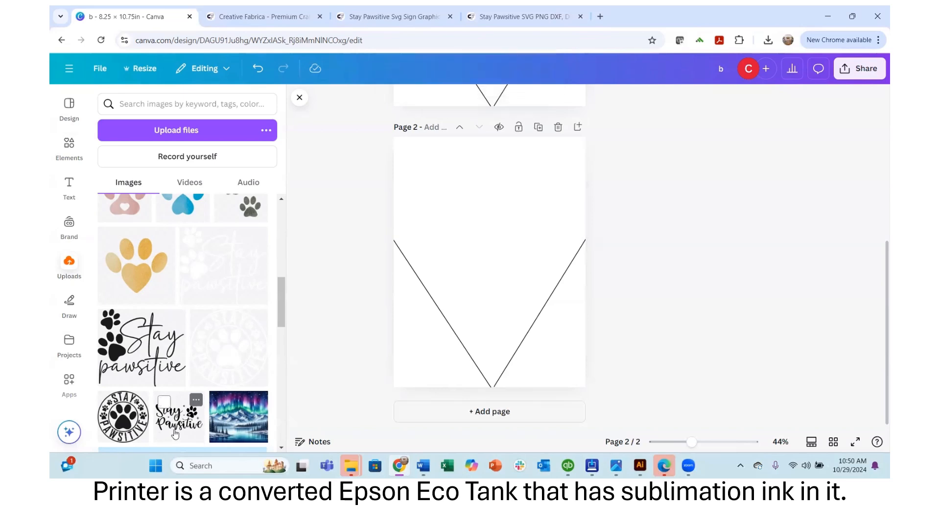
Step: Add the black Stay Pawsitive lettering with paw and sparkles to page 2, shrink it and centre it horizontally
{"action": "left_click", "coordinate": [181, 430]}
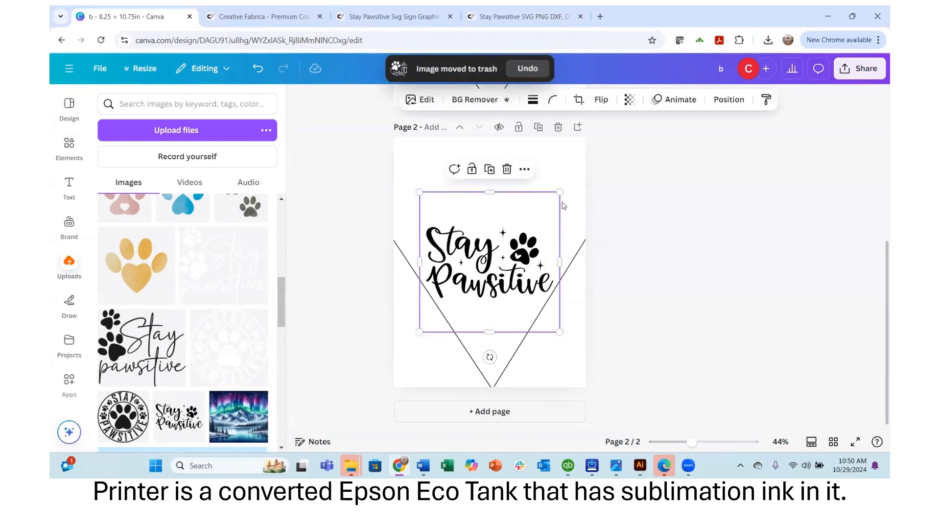
{"action": "left_click_drag", "start_coordinate": [560, 195], "coordinate": [541, 220]}
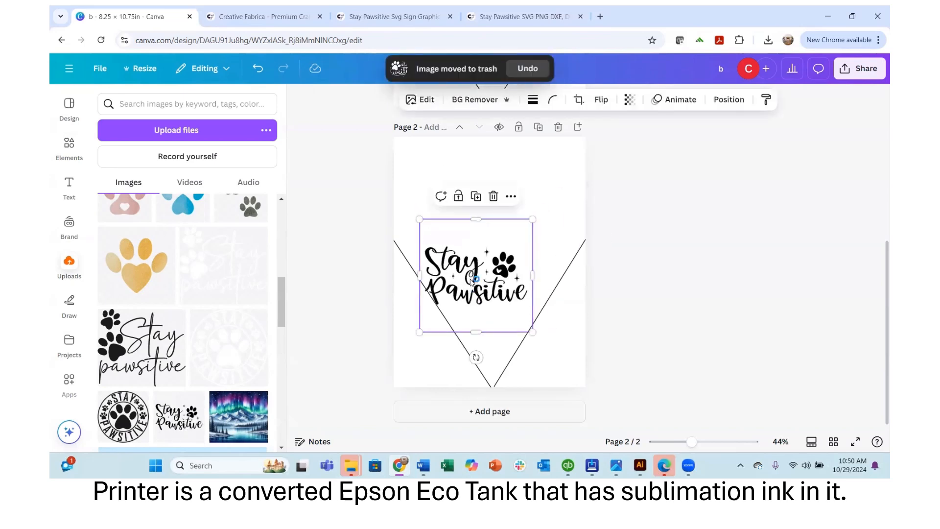
{"action": "left_click_drag", "start_coordinate": [476, 279], "coordinate": [485, 261]}
{"action": "double_click", "coordinate": [483, 255]}
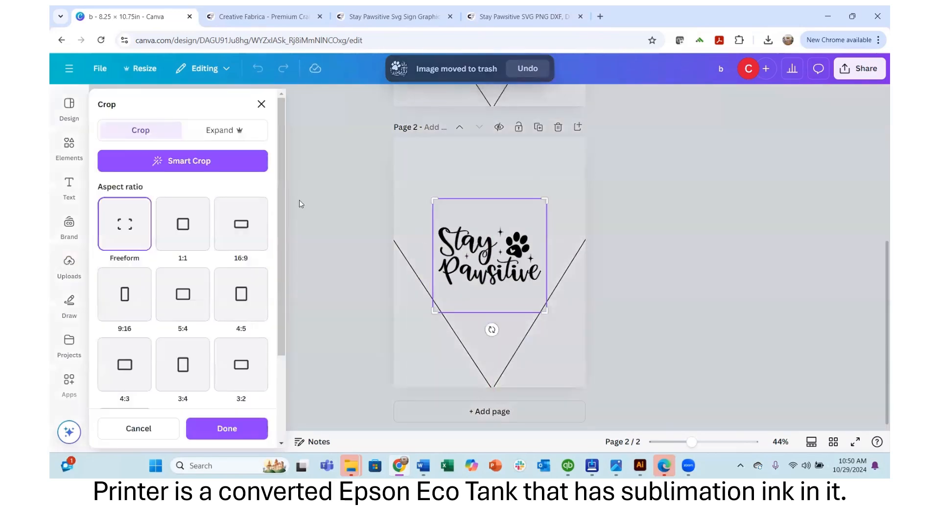
{"action": "left_click", "coordinate": [548, 180]}
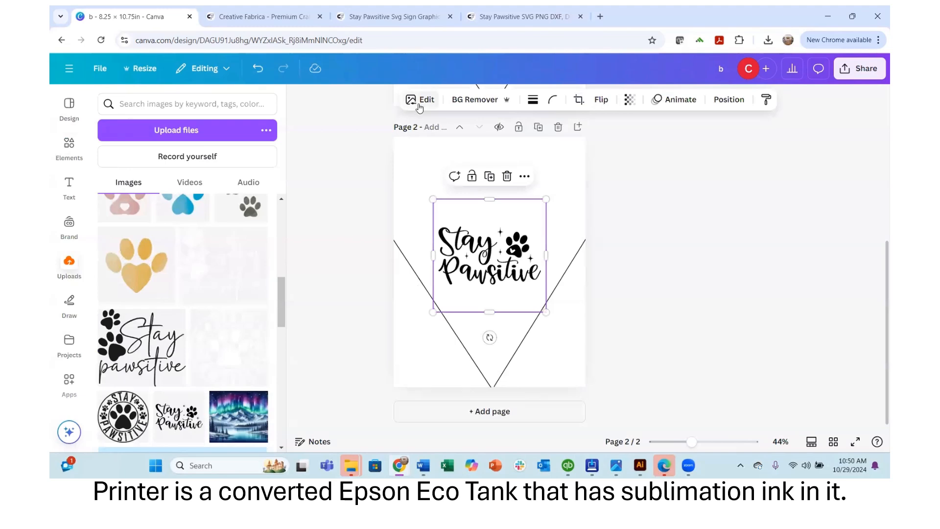
Step: Erase the four small sparkle stars around the Stay Pawsitive lettering using Magic Eraser with brush size 20
{"action": "left_click", "coordinate": [420, 100]}
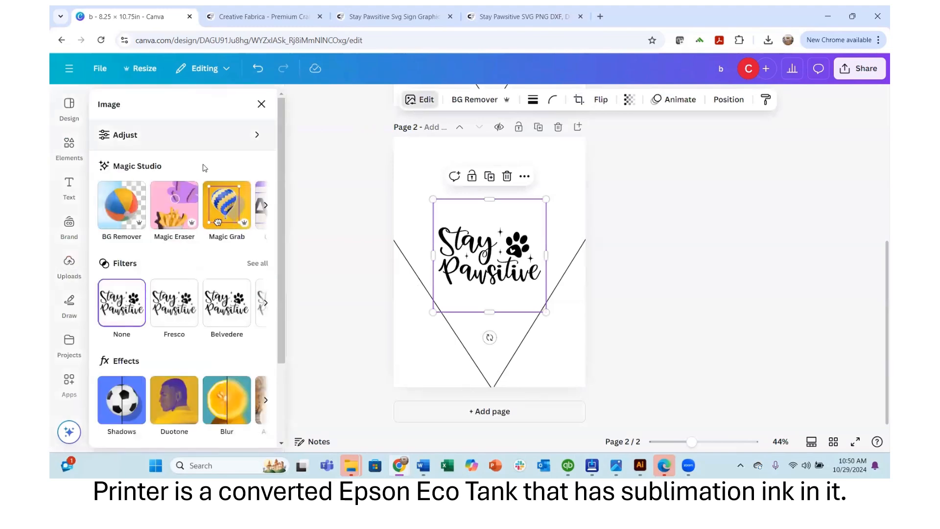
{"action": "left_click", "coordinate": [175, 205]}
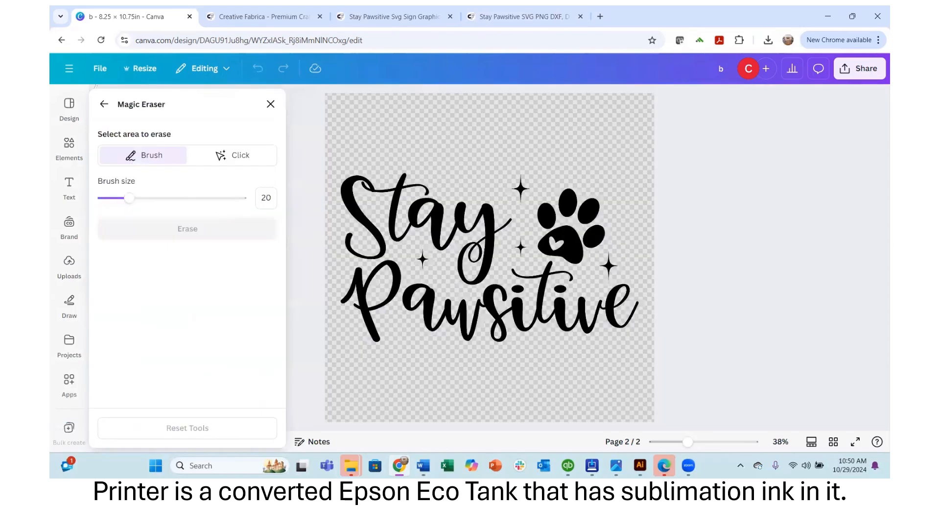
{"action": "mouse_move", "coordinate": [521, 184]}
{"action": "left_mouse_down"}
{"action": "mouse_move", "coordinate": [520, 172]}
{"action": "mouse_move", "coordinate": [522, 196]}
{"action": "mouse_move", "coordinate": [514, 189]}
{"action": "left_mouse_up"}
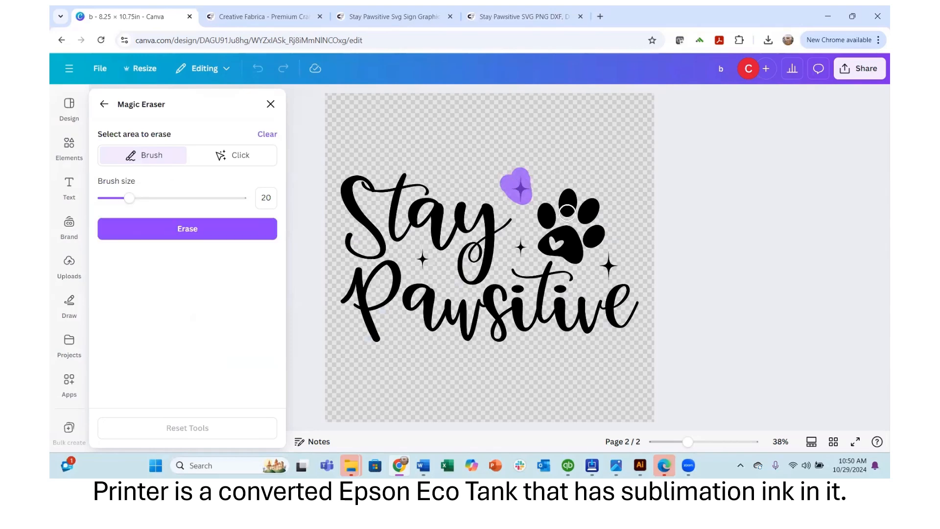
{"action": "mouse_move", "coordinate": [607, 252]}
{"action": "left_mouse_down"}
{"action": "mouse_move", "coordinate": [608, 274]}
{"action": "mouse_move", "coordinate": [602, 256]}
{"action": "left_mouse_up"}
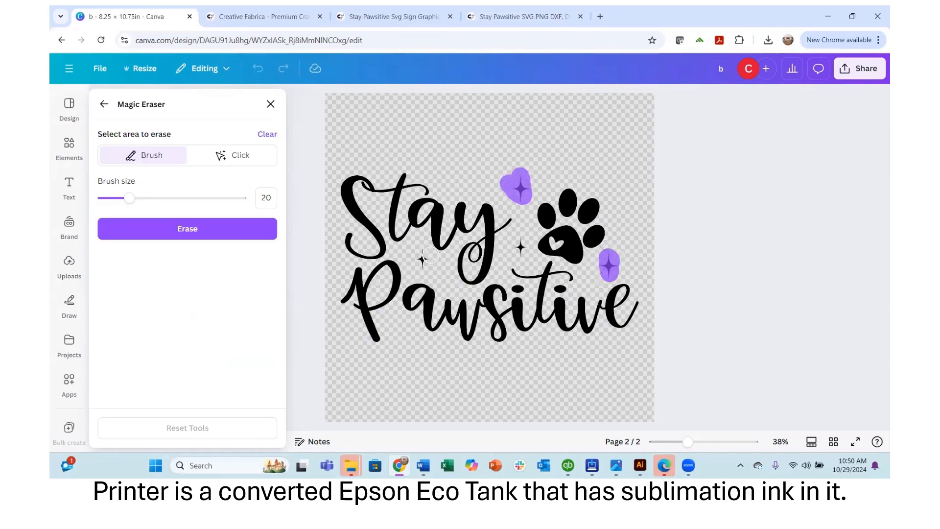
{"action": "left_click_drag", "start_coordinate": [422, 257], "coordinate": [433, 258]}
{"action": "left_click_drag", "start_coordinate": [518, 241], "coordinate": [520, 251]}
{"action": "left_click", "coordinate": [201, 231]}
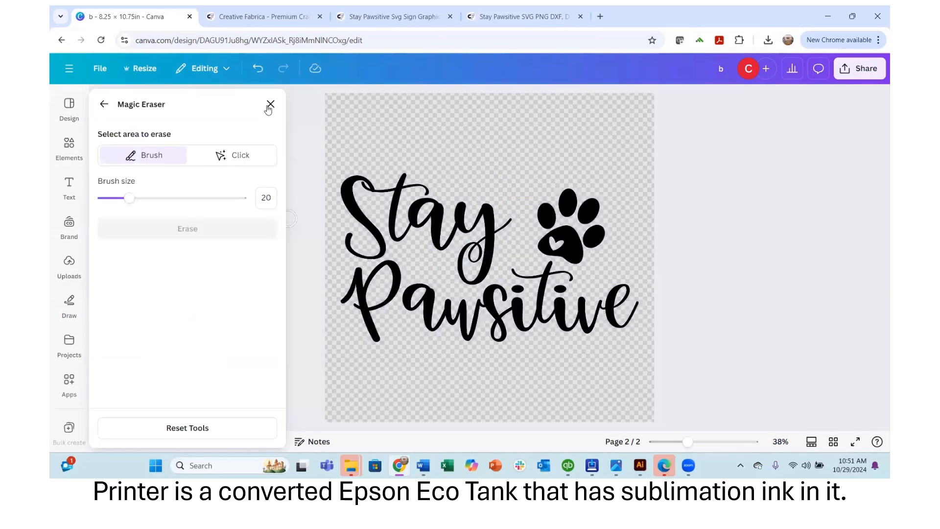
{"action": "left_click", "coordinate": [271, 103]}
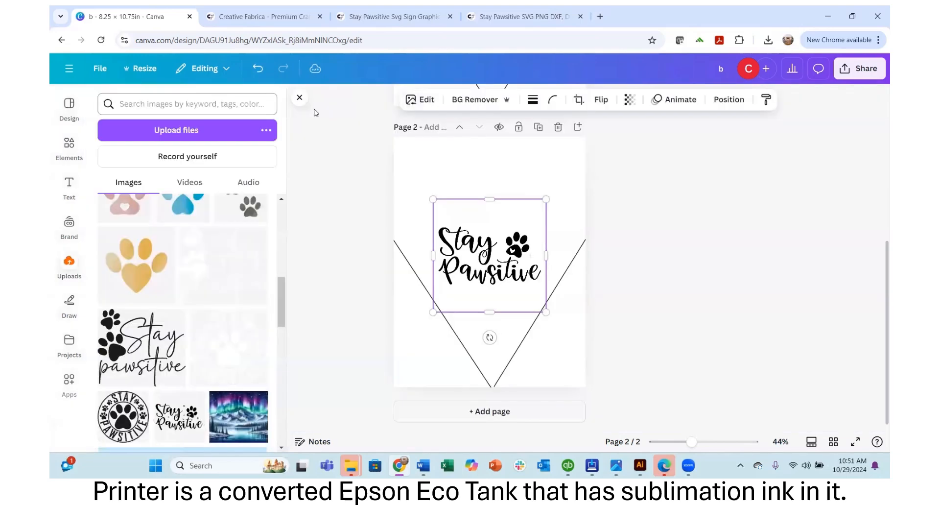
{"action": "left_click", "coordinate": [725, 250]}
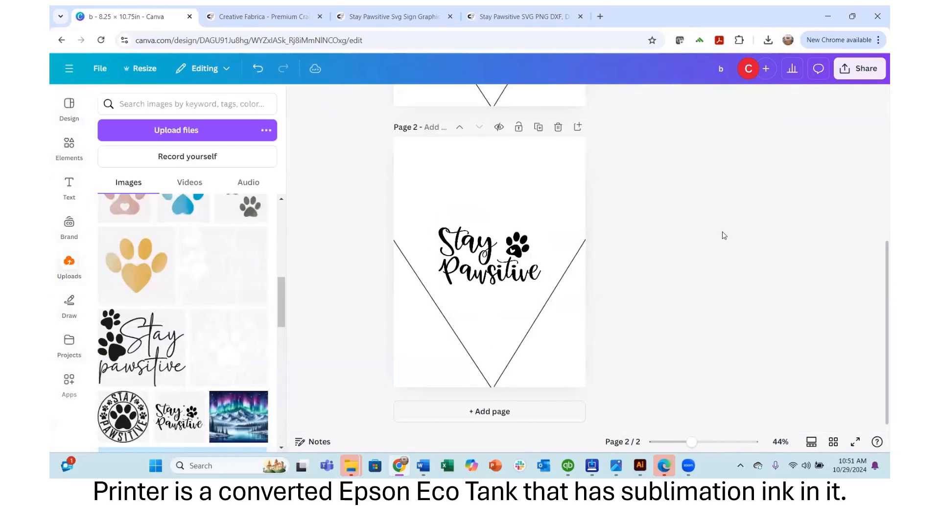
Step: Shrink the Stay Pawsitive graphic further and move it so its lettering fits between the diagonal lines on page 2
{"action": "left_click", "coordinate": [501, 278]}
{"action": "left_click_drag", "start_coordinate": [543, 201], "coordinate": [520, 226]}
{"action": "mouse_move", "coordinate": [475, 277]}
{"action": "left_mouse_down"}
{"action": "mouse_move", "coordinate": [488, 267]}
{"action": "mouse_move", "coordinate": [485, 192]}
{"action": "mouse_move", "coordinate": [487, 277]}
{"action": "left_mouse_up"}
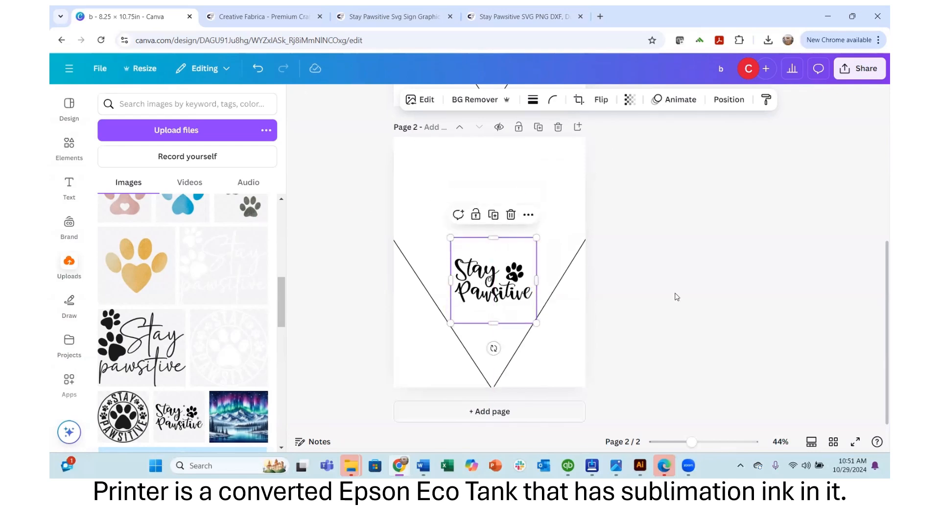
{"action": "left_click", "coordinate": [676, 296]}
{"action": "left_click", "coordinate": [489, 299]}
{"action": "left_click", "coordinate": [426, 100]}
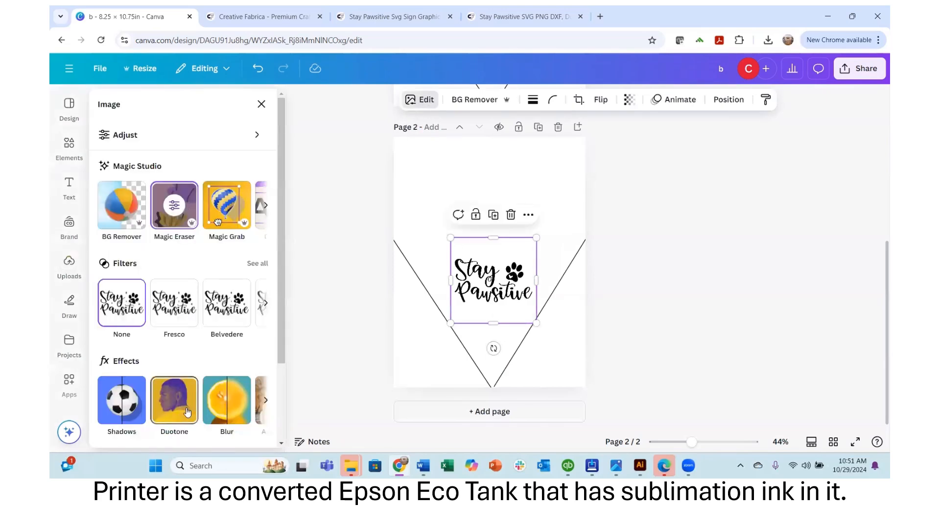
{"action": "left_click", "coordinate": [258, 263]}
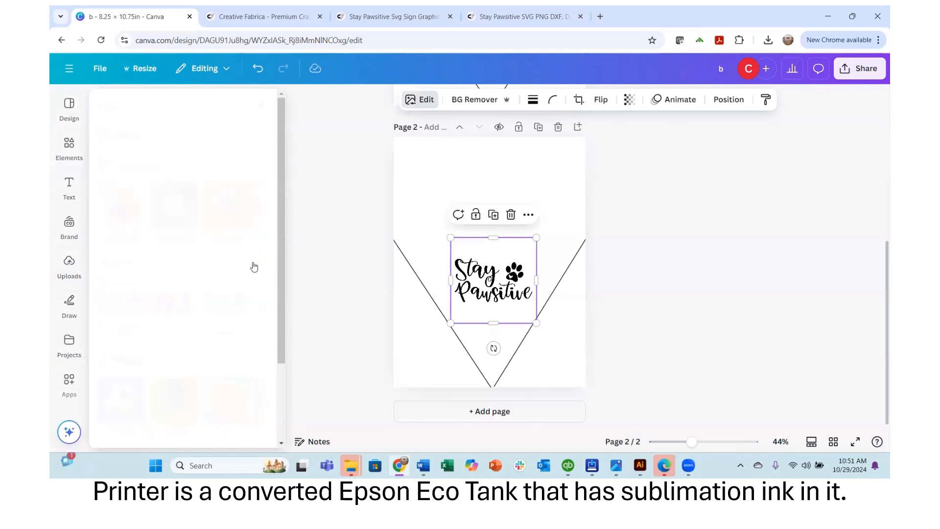
{"action": "scroll", "coordinate": [180, 315], "scroll_direction": "down", "scroll_amount": 8}
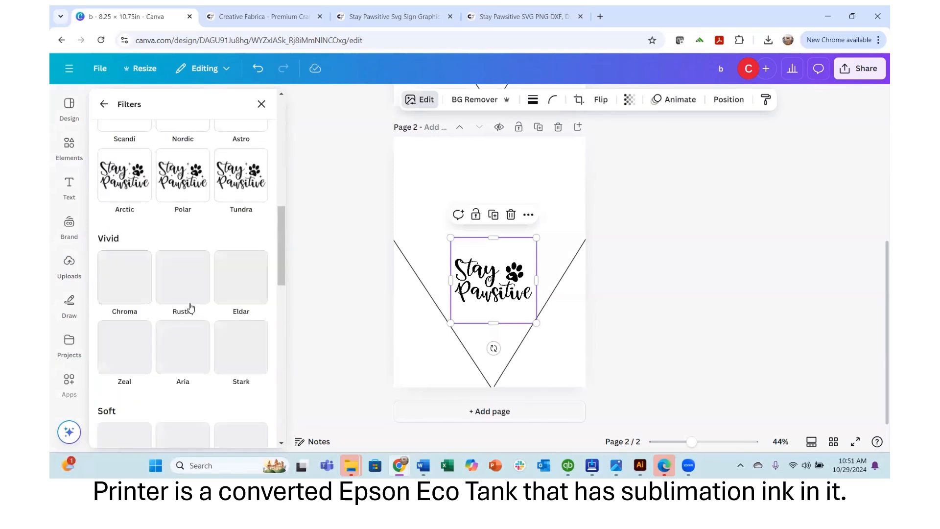
{"action": "scroll", "coordinate": [190, 307], "scroll_direction": "down", "scroll_amount": 12}
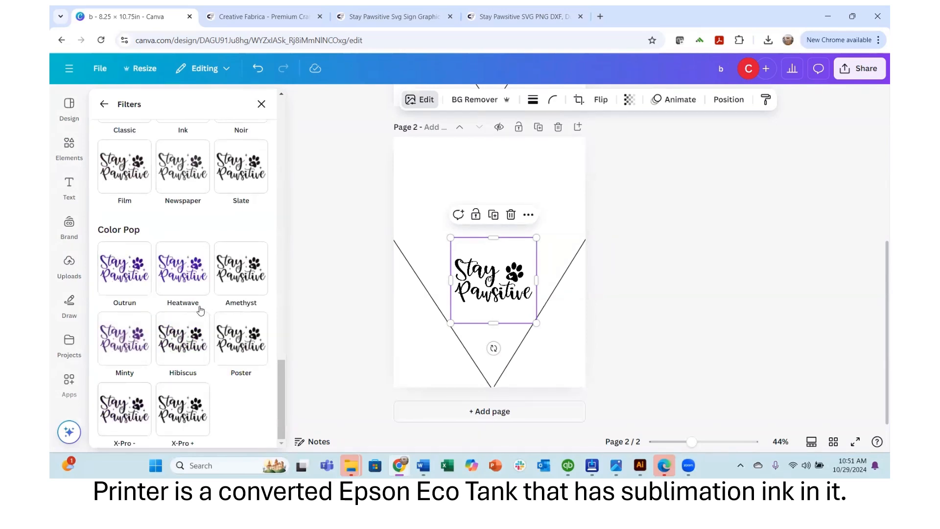
{"action": "left_click", "coordinate": [261, 104]}
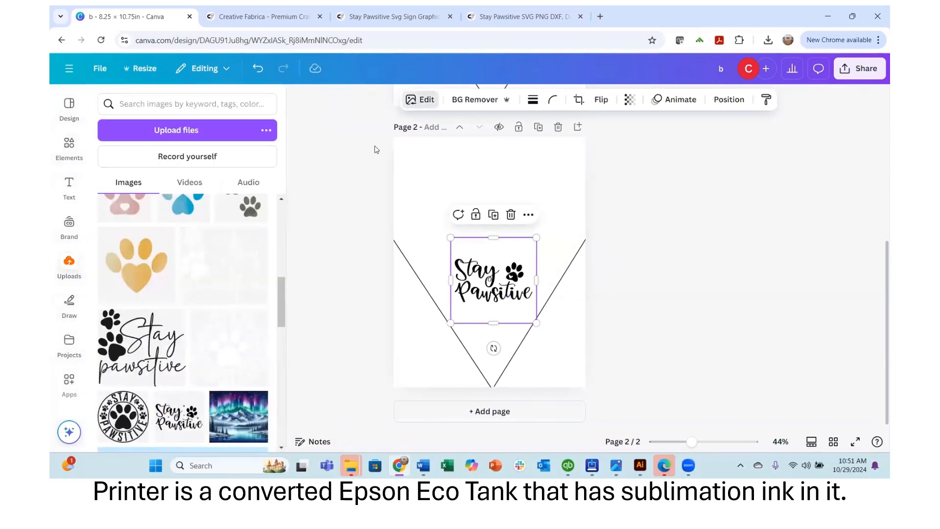
Step: Apply the Coral duotone effect to the Stay Pawsitive graphic on page 2
{"action": "left_click", "coordinate": [420, 99]}
{"action": "left_click", "coordinate": [175, 402]}
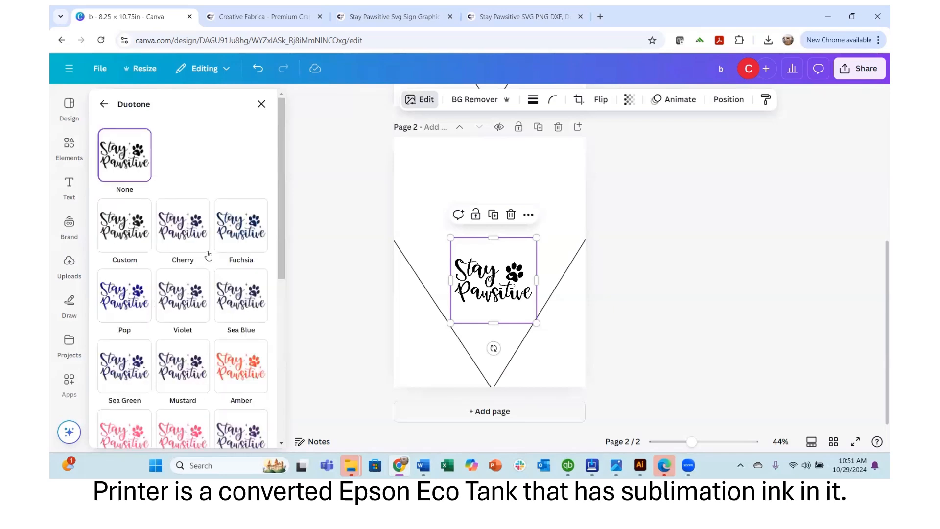
{"action": "scroll", "coordinate": [205, 235], "scroll_direction": "down", "scroll_amount": 2}
{"action": "scroll", "coordinate": [204, 235], "scroll_direction": "down", "scroll_amount": 1}
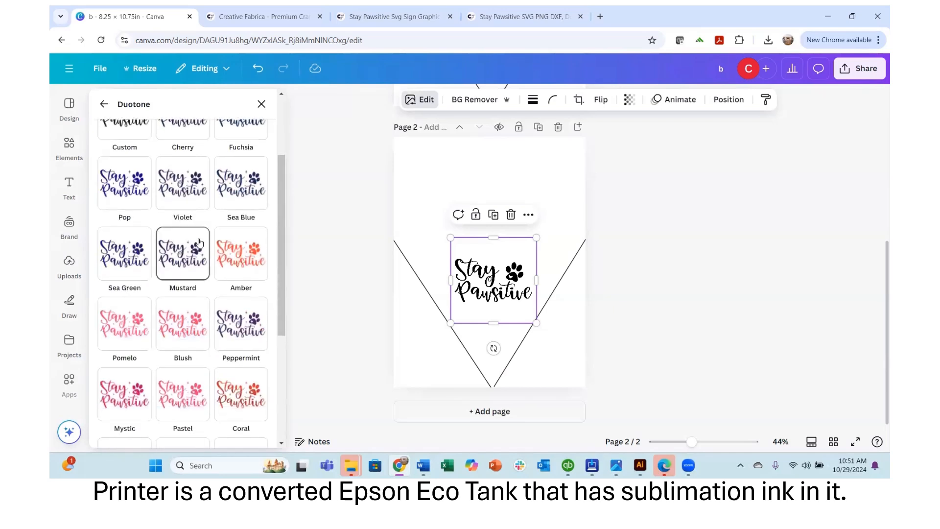
{"action": "scroll", "coordinate": [191, 247], "scroll_direction": "down", "scroll_amount": 1}
{"action": "scroll", "coordinate": [193, 250], "scroll_direction": "down", "scroll_amount": 1}
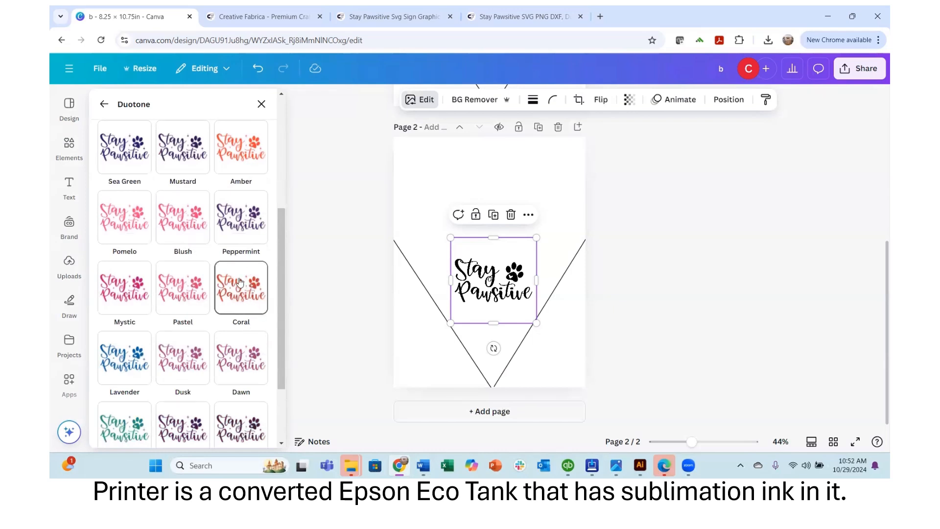
{"action": "scroll", "coordinate": [248, 284], "scroll_direction": "down", "scroll_amount": 1}
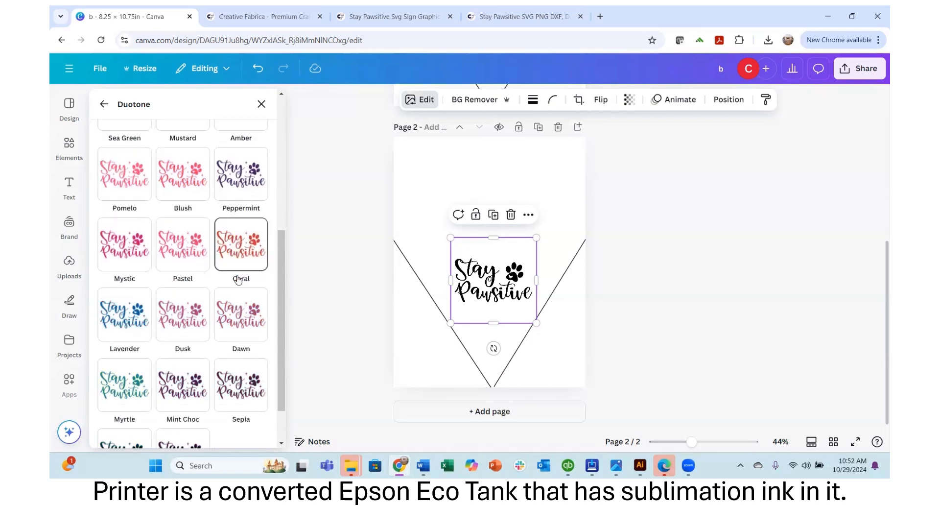
{"action": "left_click", "coordinate": [245, 242]}
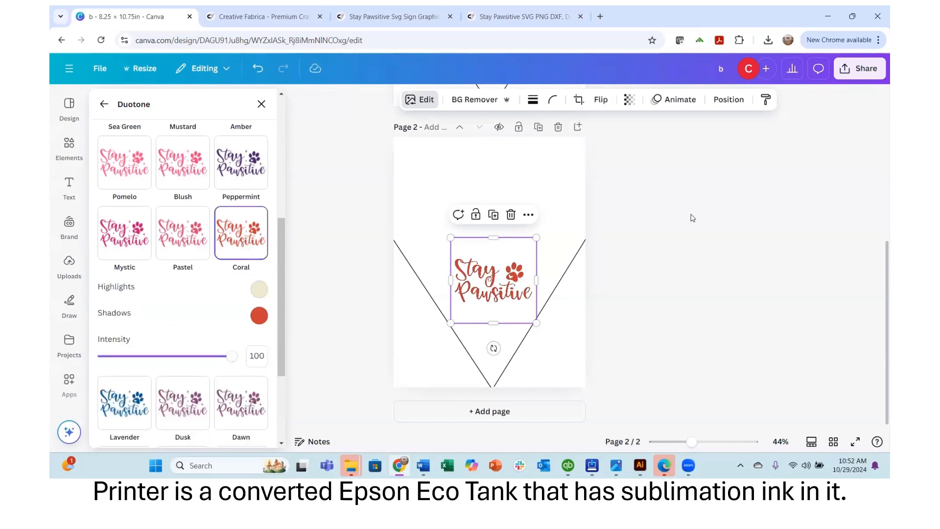
Step: Apply the Dusk duotone effect to the split paw graphic on page 1
{"action": "scroll", "coordinate": [676, 264], "scroll_direction": "up", "scroll_amount": 5}
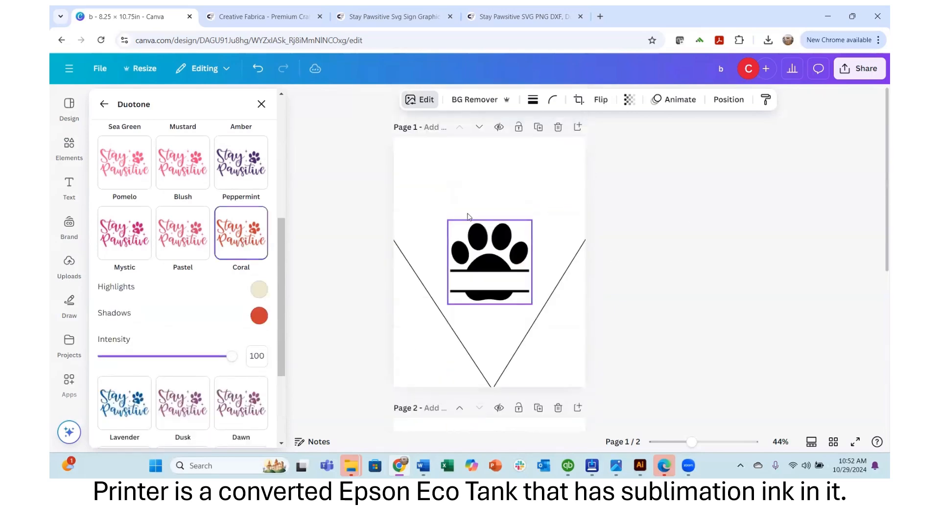
{"action": "left_click", "coordinate": [469, 217]}
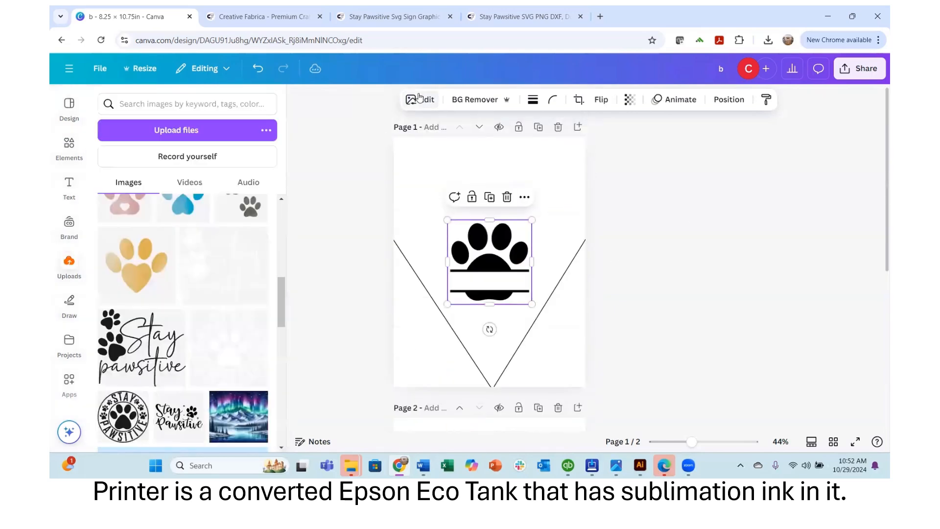
{"action": "left_click", "coordinate": [420, 99]}
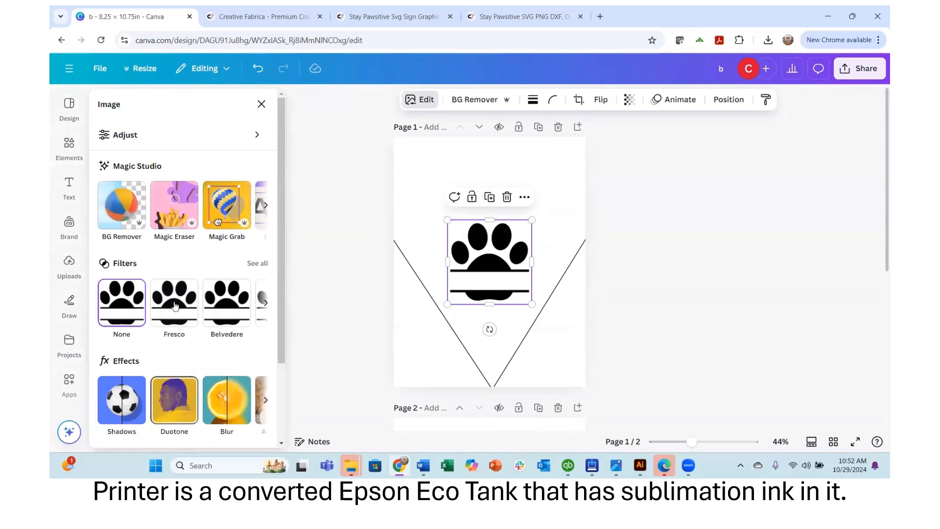
{"action": "left_click", "coordinate": [174, 399]}
{"action": "scroll", "coordinate": [215, 280], "scroll_direction": "down", "scroll_amount": 5}
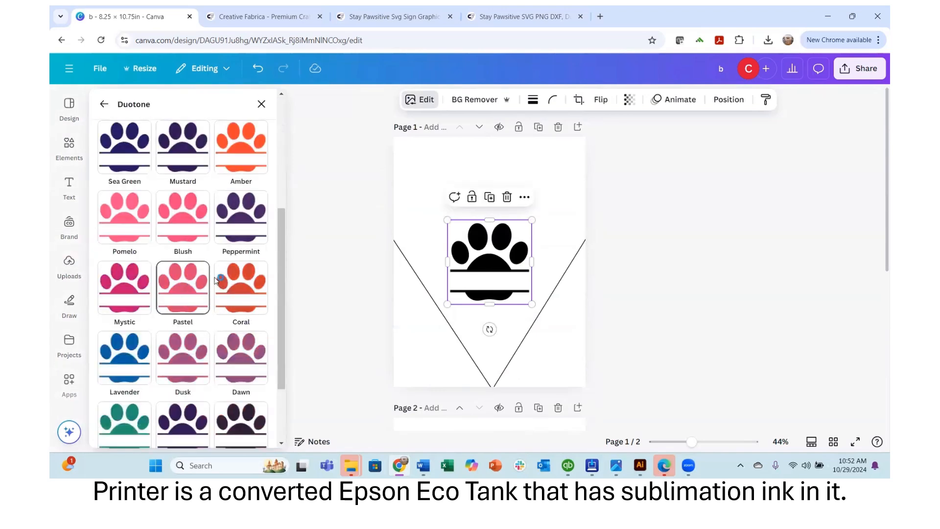
{"action": "scroll", "coordinate": [227, 265], "scroll_direction": "down", "scroll_amount": 1}
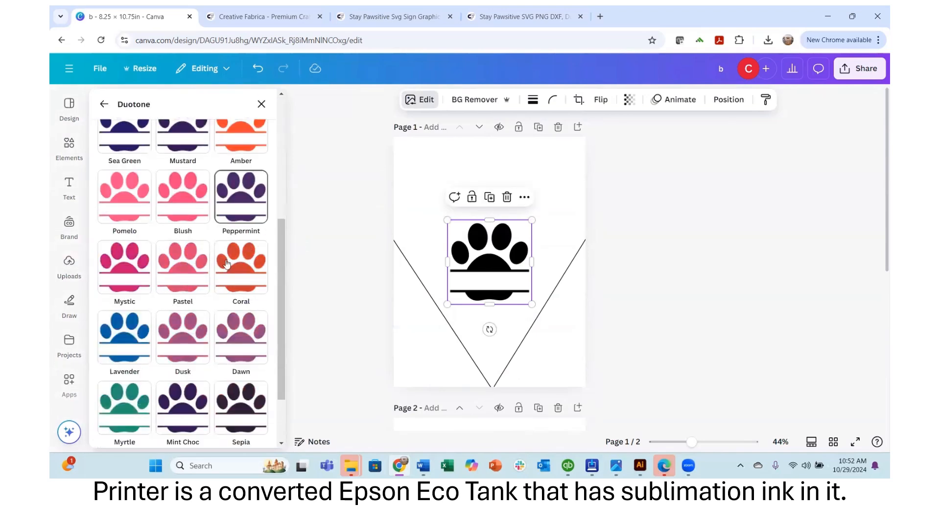
{"action": "scroll", "coordinate": [226, 264], "scroll_direction": "down", "scroll_amount": 2}
{"action": "scroll", "coordinate": [187, 311], "scroll_direction": "down", "scroll_amount": 2}
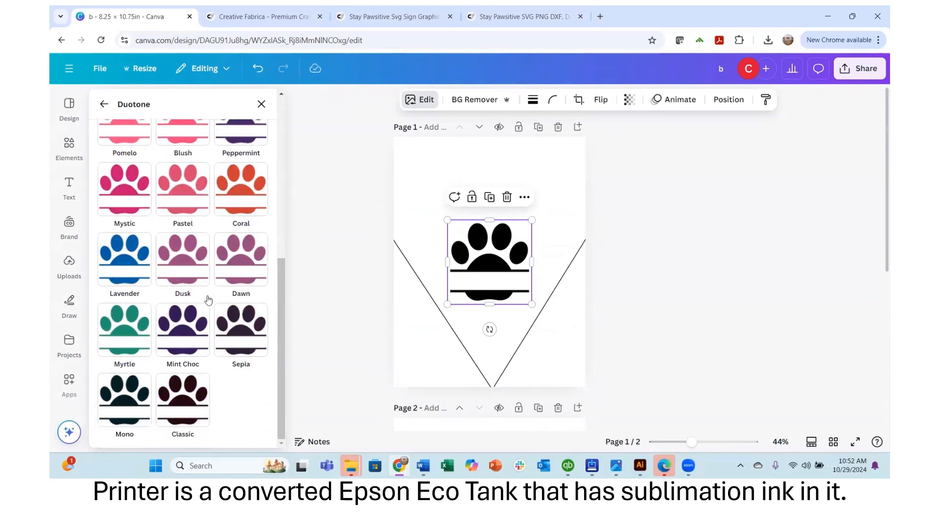
{"action": "scroll", "coordinate": [195, 306], "scroll_direction": "up", "scroll_amount": 3}
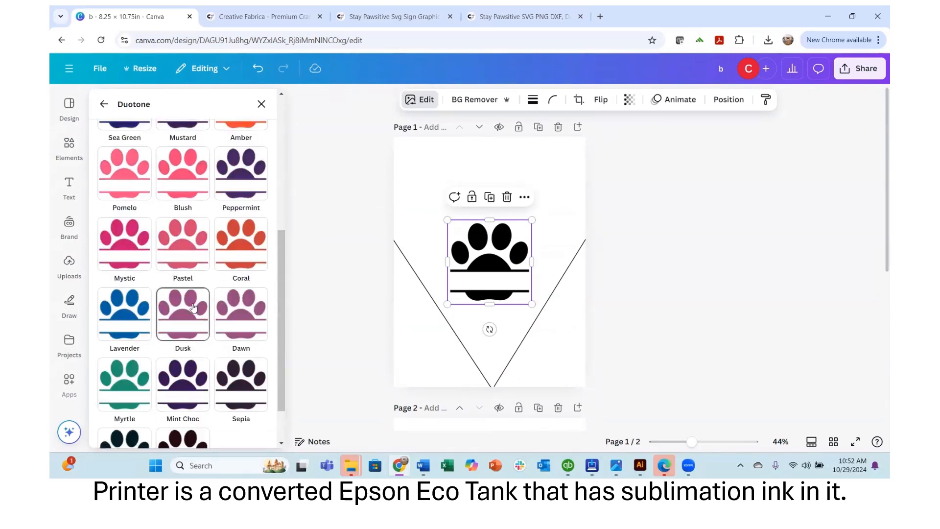
{"action": "left_click", "coordinate": [193, 307]}
{"action": "left_click", "coordinate": [687, 223]}
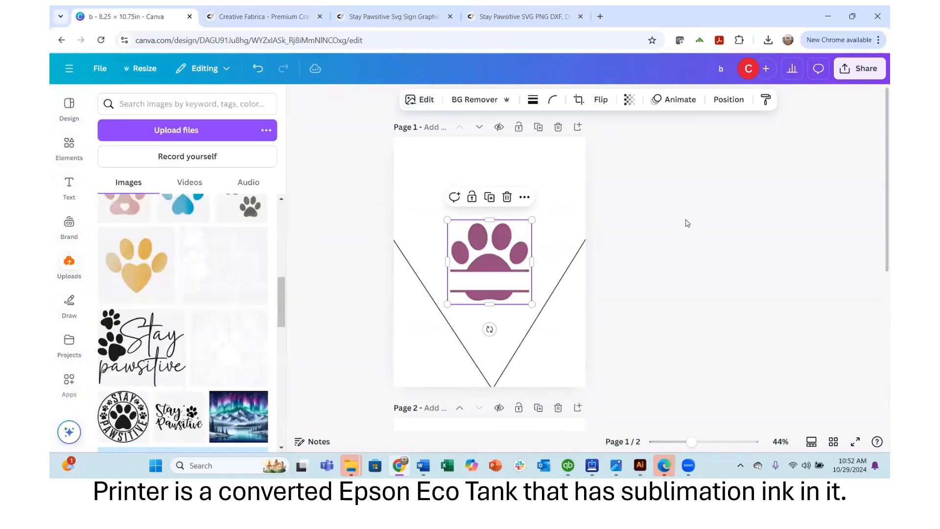
{"action": "left_click", "coordinate": [689, 220]}
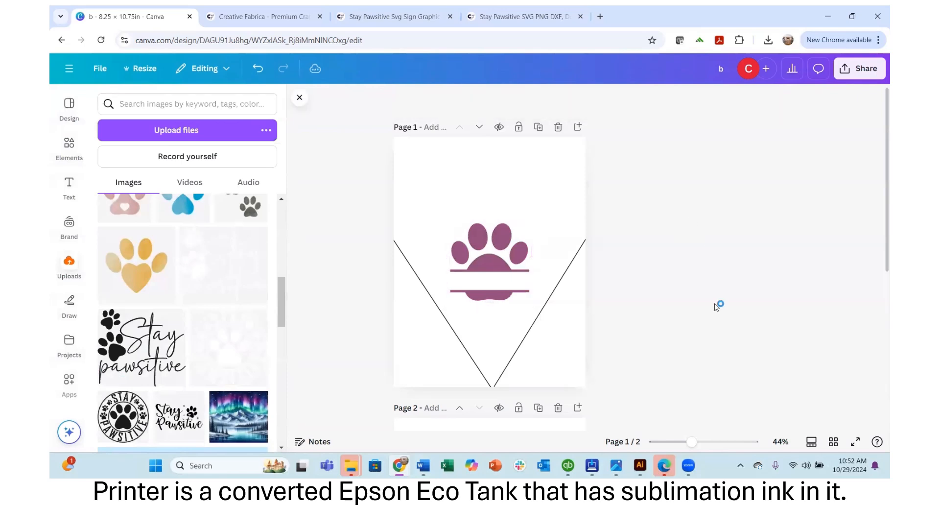
Step: Add a text box reading "Belle" to page 1 and enlarge it over the paw to about font size 88
{"action": "left_click", "coordinate": [76, 194]}
{"action": "left_click", "coordinate": [184, 133]}
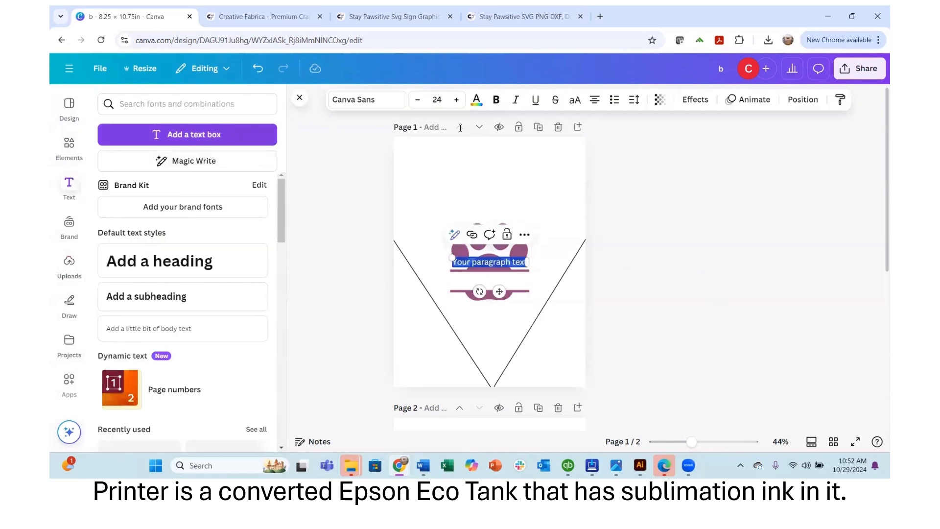
{"action": "type", "text": "Be"}
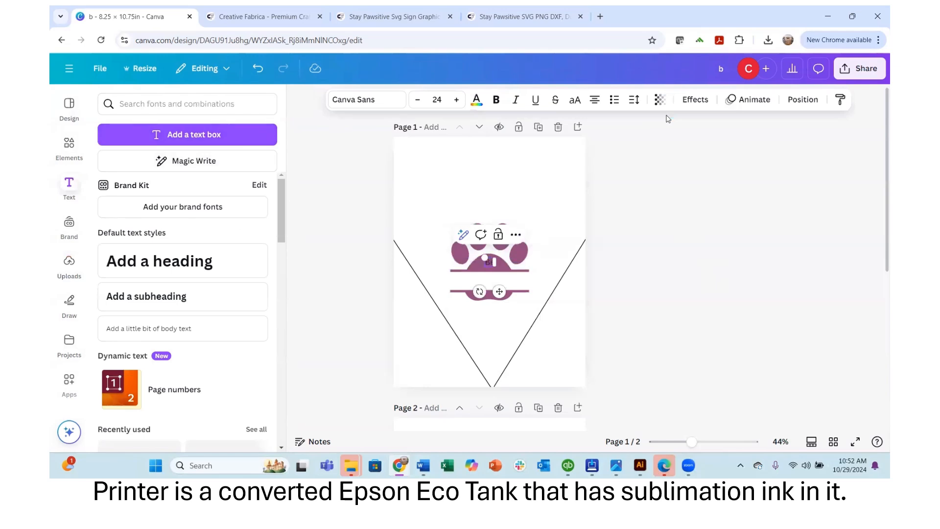
{"action": "type", "text": "lle"}
{"action": "left_click", "coordinate": [676, 201]}
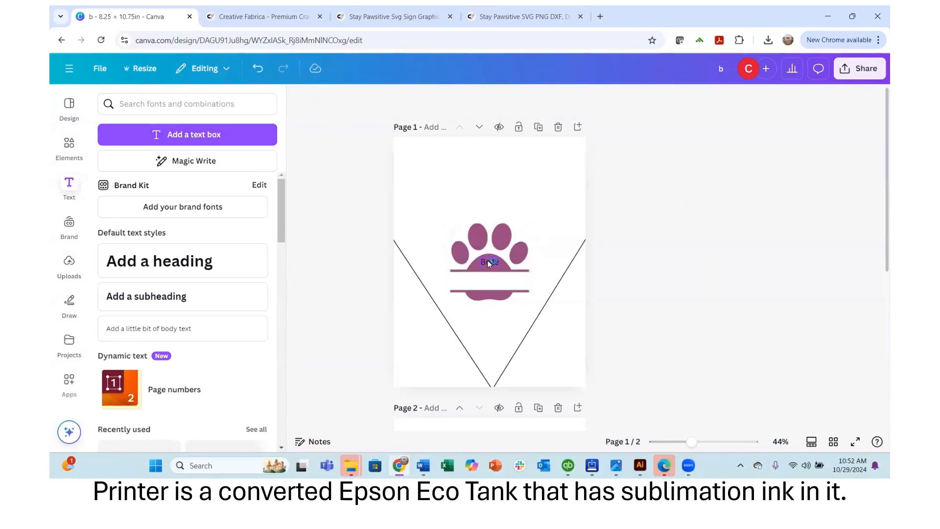
{"action": "left_click", "coordinate": [487, 260]}
{"action": "left_click_drag", "start_coordinate": [431, 235], "coordinate": [430, 233]}
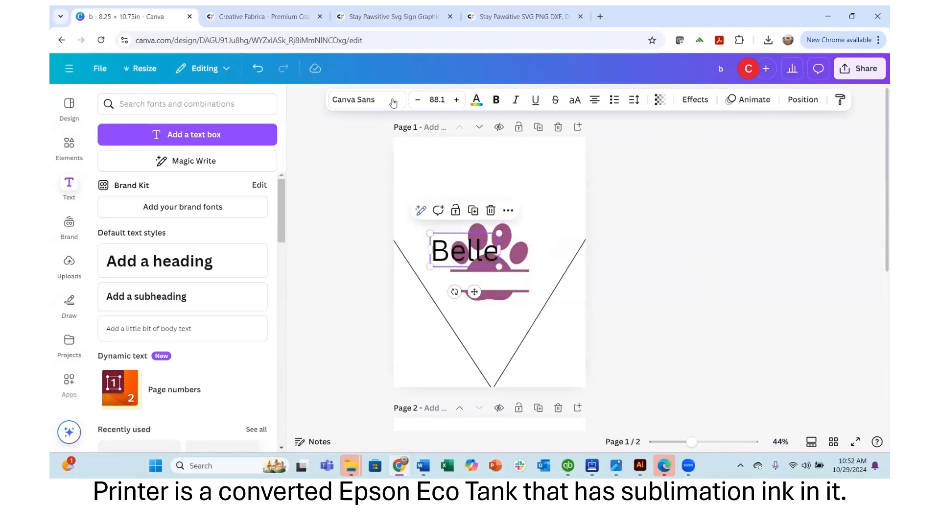
Step: Change the font of the "Belle" text to the uploaded font Deliciously Regular
{"action": "left_click", "coordinate": [366, 99]}
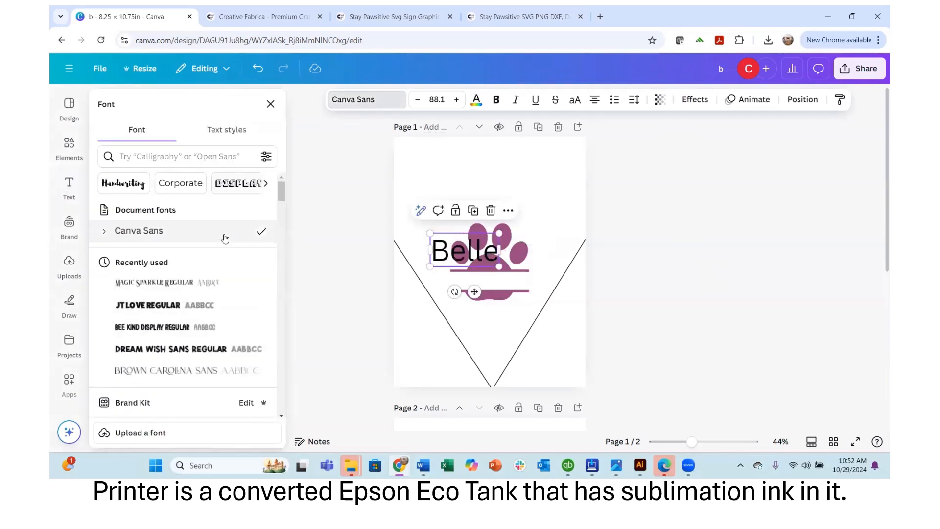
{"action": "scroll", "coordinate": [186, 296], "scroll_direction": "down", "scroll_amount": 4}
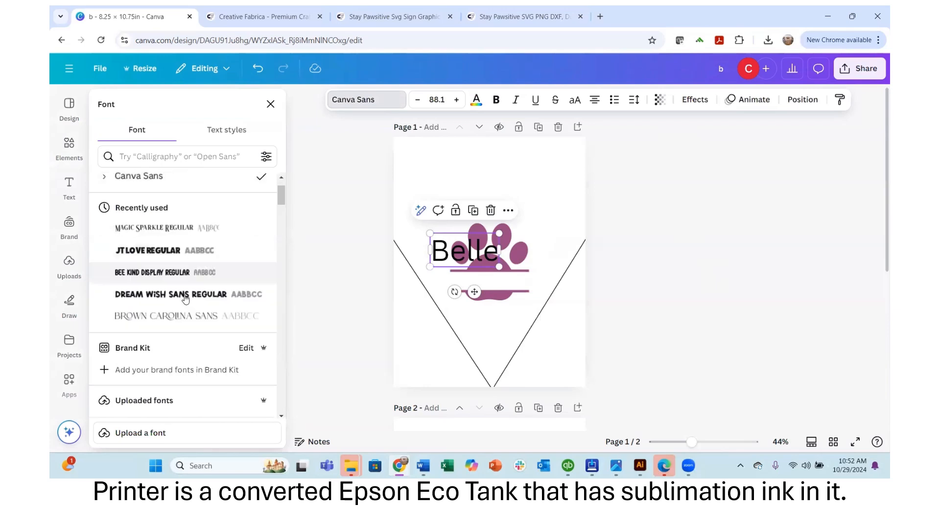
{"action": "scroll", "coordinate": [208, 296], "scroll_direction": "down", "scroll_amount": 3}
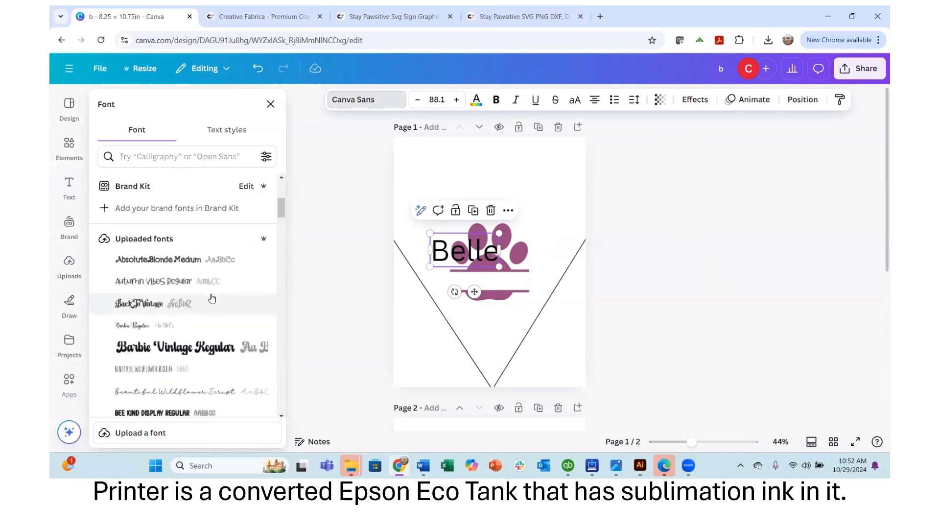
{"action": "scroll", "coordinate": [201, 297], "scroll_direction": "down", "scroll_amount": 5}
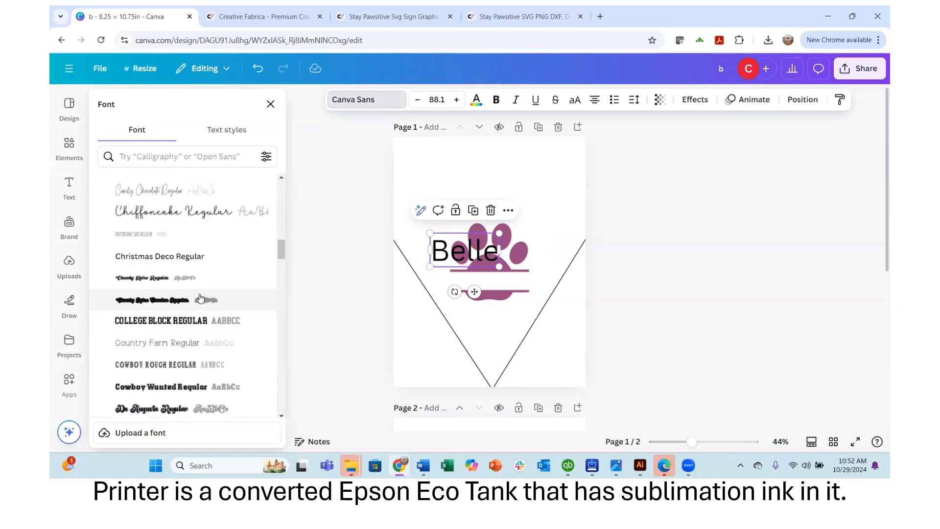
{"action": "scroll", "coordinate": [198, 294], "scroll_direction": "up", "scroll_amount": 8}
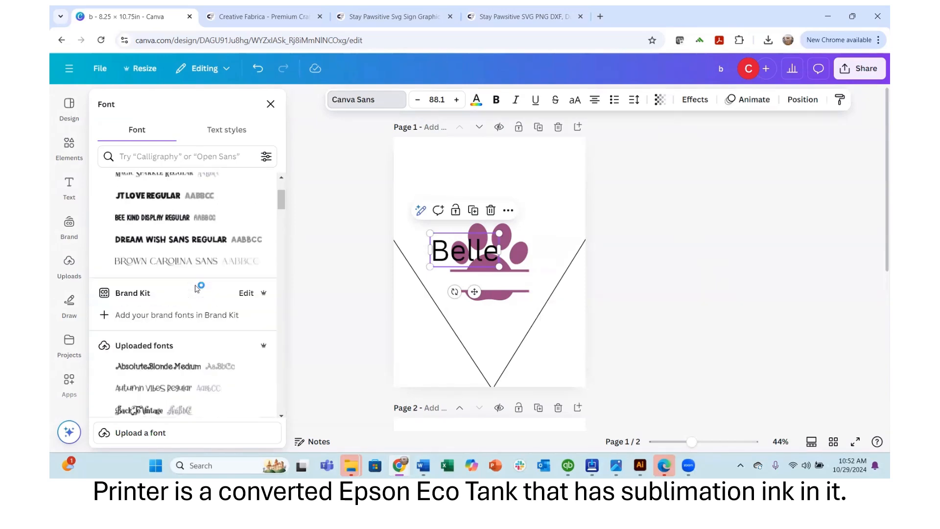
{"action": "scroll", "coordinate": [196, 289], "scroll_direction": "down", "scroll_amount": 2}
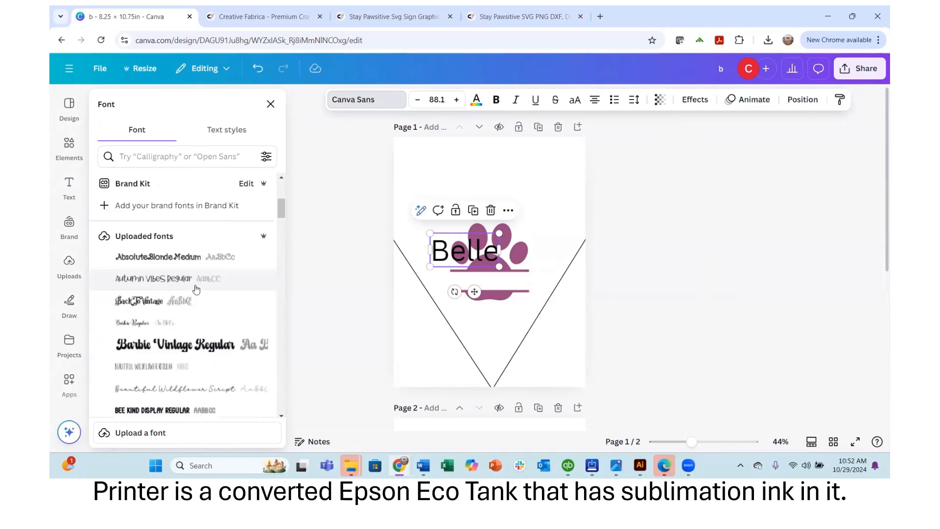
{"action": "scroll", "coordinate": [196, 289], "scroll_direction": "down", "scroll_amount": 2}
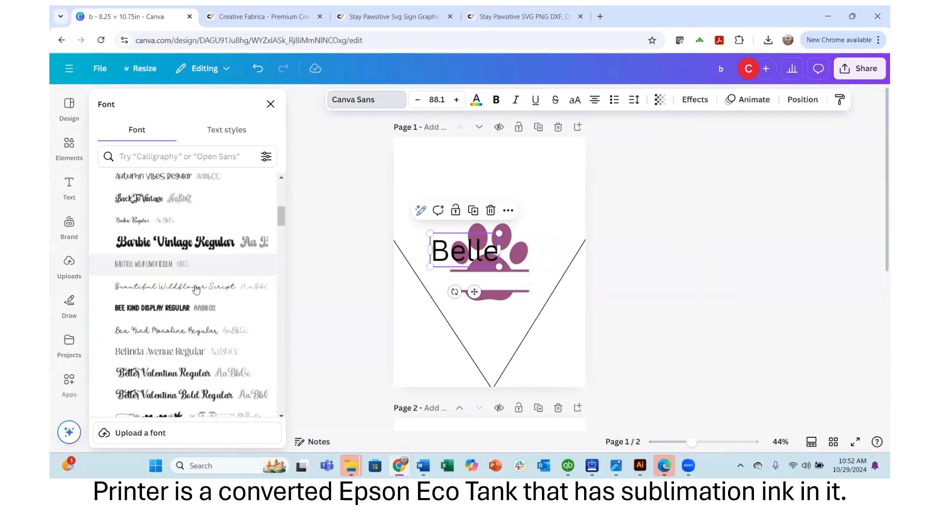
{"action": "scroll", "coordinate": [197, 290], "scroll_direction": "down", "scroll_amount": 1}
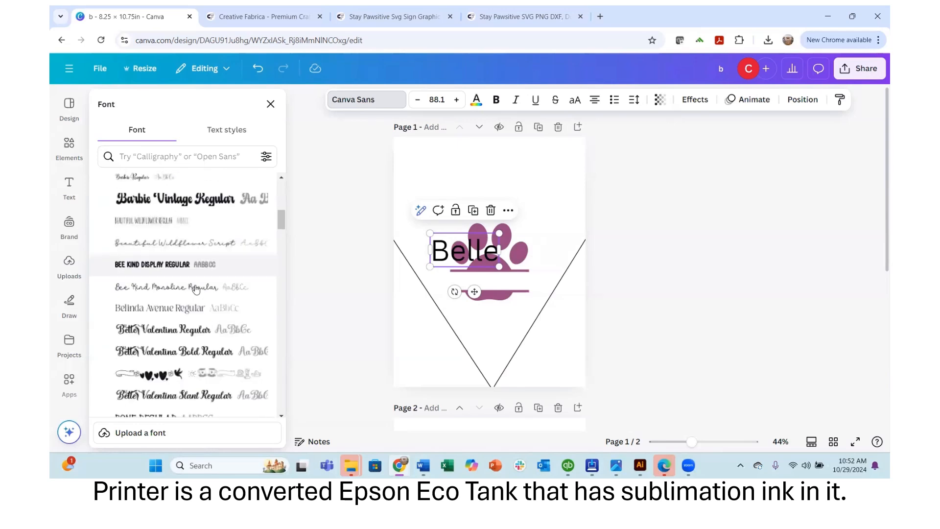
{"action": "scroll", "coordinate": [196, 289], "scroll_direction": "down", "scroll_amount": 4}
{"action": "scroll", "coordinate": [196, 289], "scroll_direction": "down", "scroll_amount": 2}
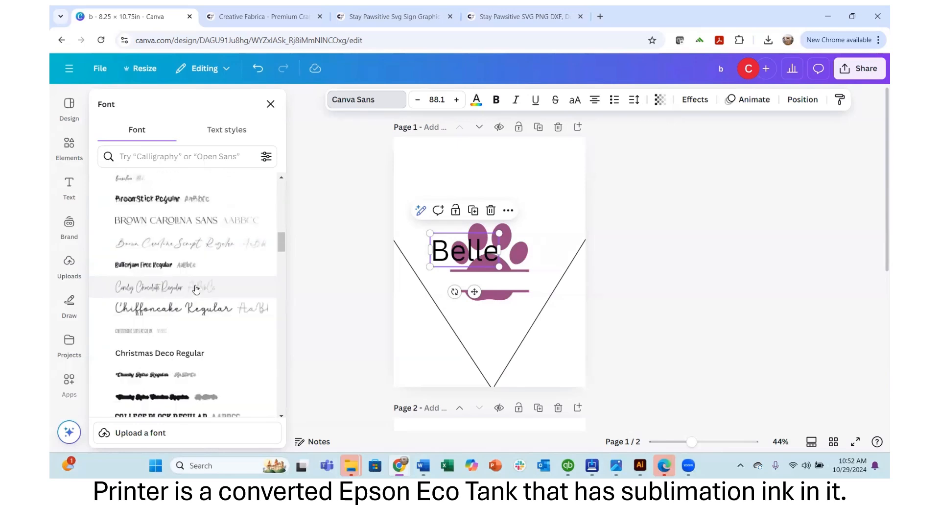
{"action": "scroll", "coordinate": [196, 289], "scroll_direction": "down", "scroll_amount": 4}
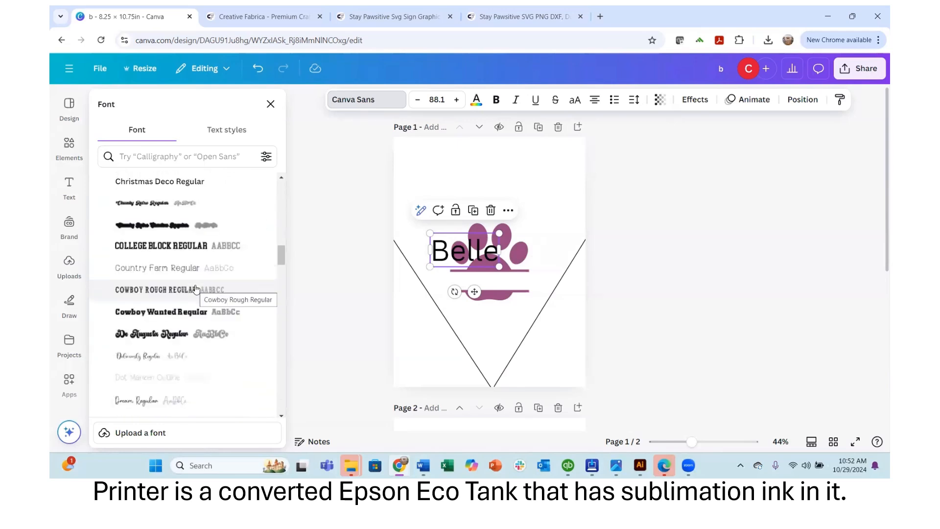
{"action": "scroll", "coordinate": [196, 289], "scroll_direction": "down", "scroll_amount": 2}
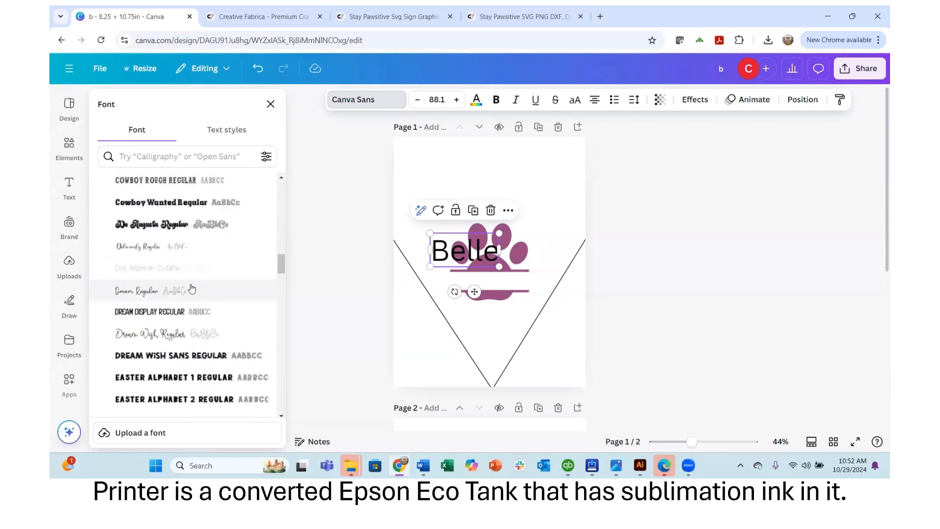
{"action": "left_click", "coordinate": [144, 247]}
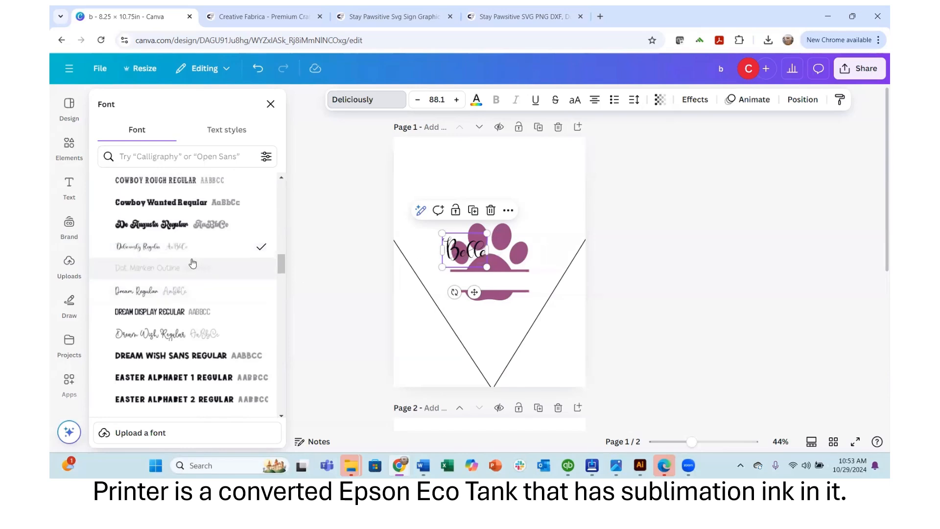
Step: Try the De Augusta and Dream fonts on the "Belle" text, and set it to Dream Wish Regular
{"action": "left_click", "coordinate": [169, 226]}
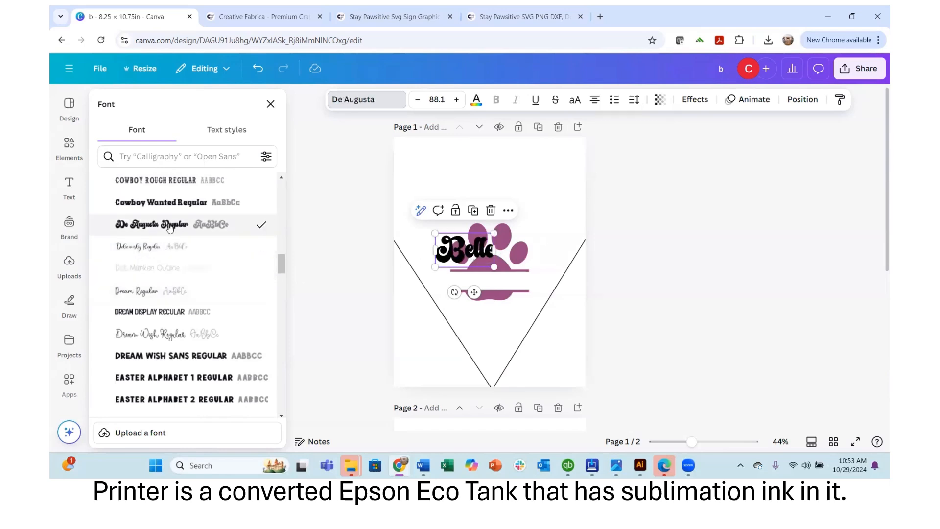
{"action": "left_click", "coordinate": [144, 293]}
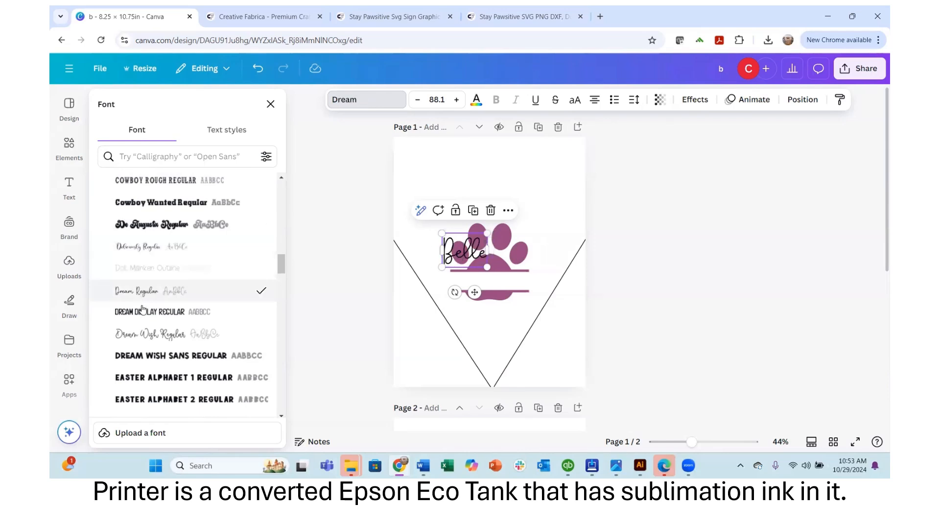
{"action": "left_click", "coordinate": [140, 337]}
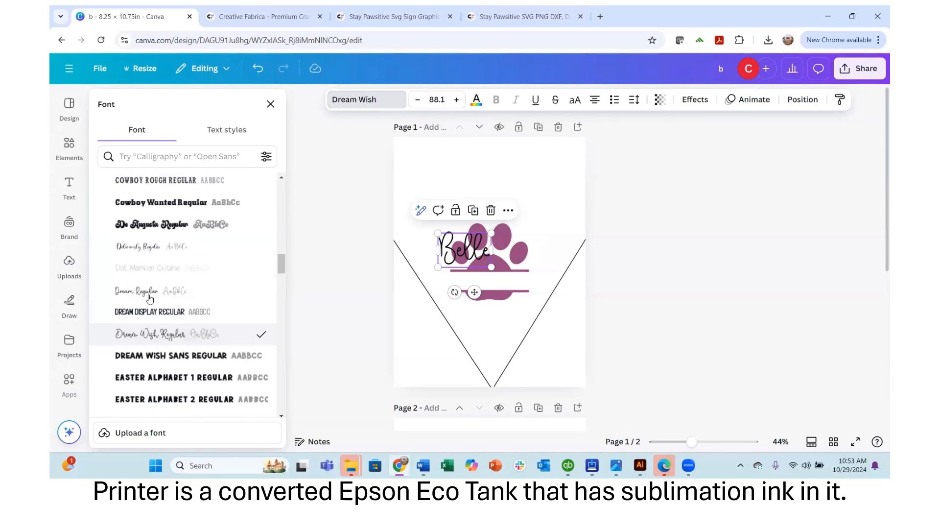
Step: Switch to Creative Fabrica and open the Fontcloud font manager with the uploaded fonts
{"action": "left_click", "coordinate": [274, 17]}
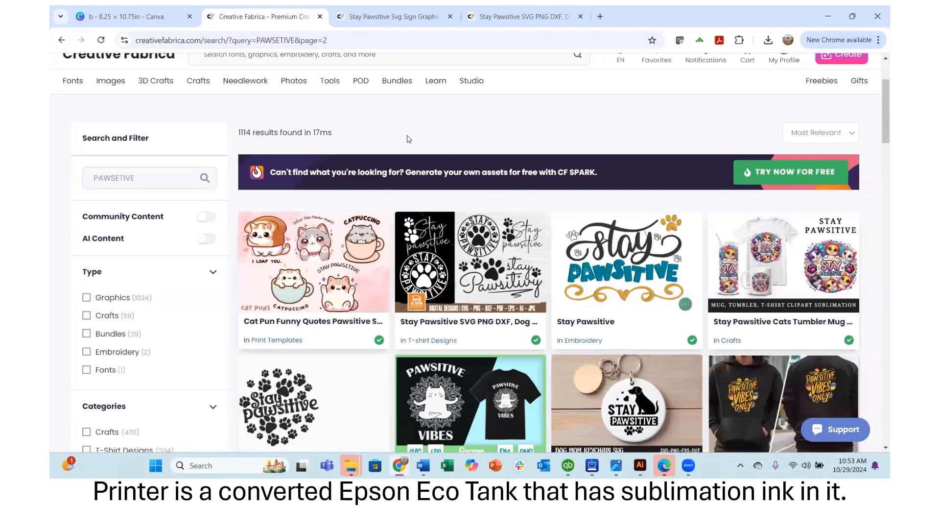
{"action": "mouse_move", "coordinate": [331, 82]}
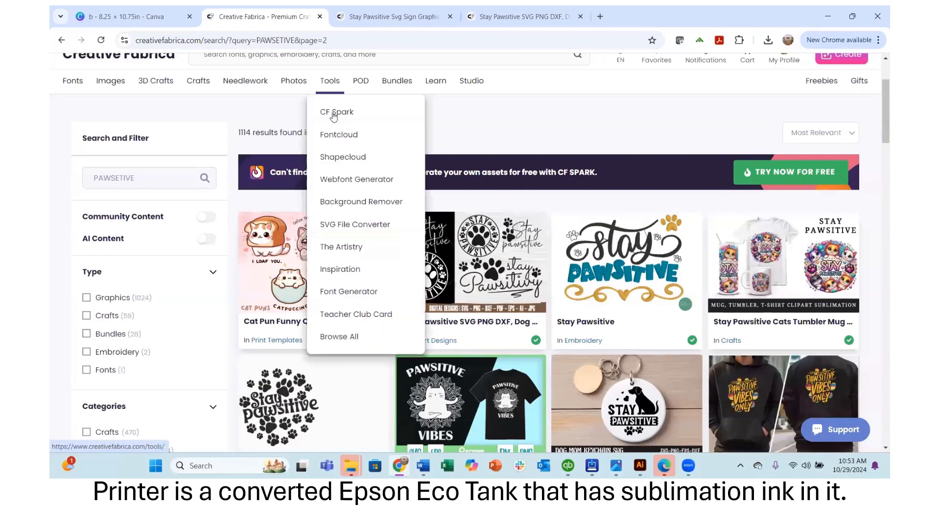
{"action": "left_click", "coordinate": [338, 143]}
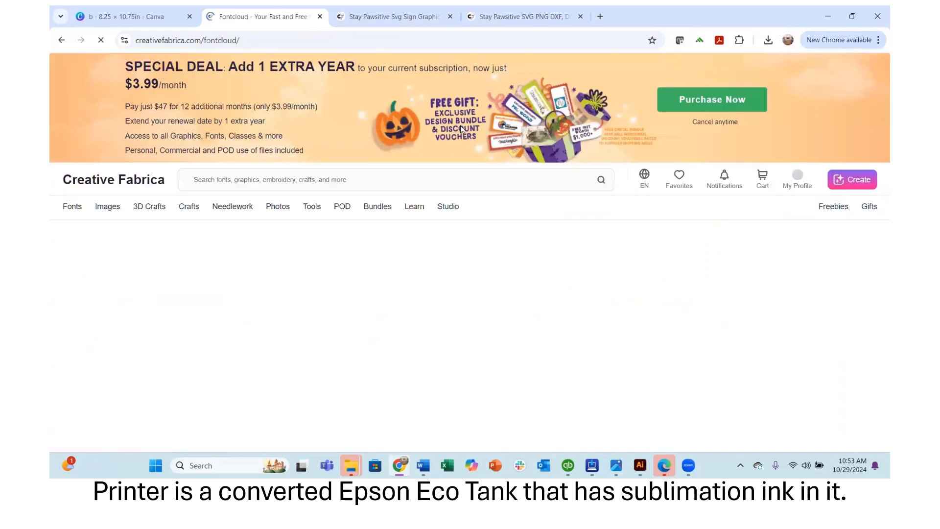
{"action": "scroll", "coordinate": [331, 317], "scroll_direction": "down", "scroll_amount": 4}
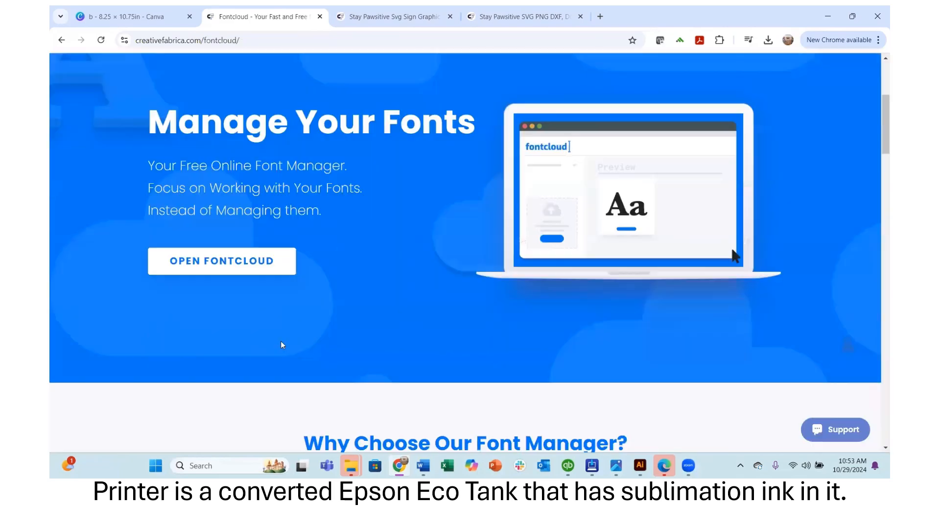
{"action": "left_click", "coordinate": [235, 267]}
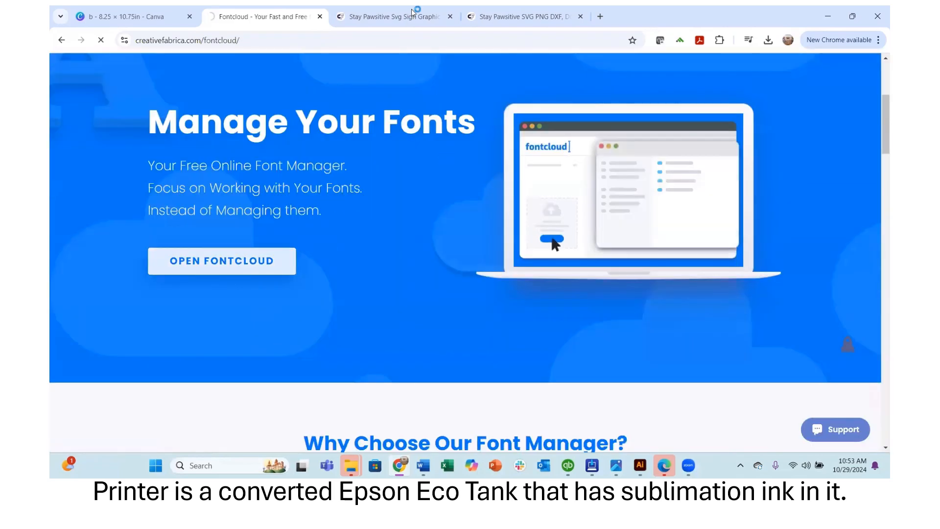
{"action": "left_click", "coordinate": [173, 22]}
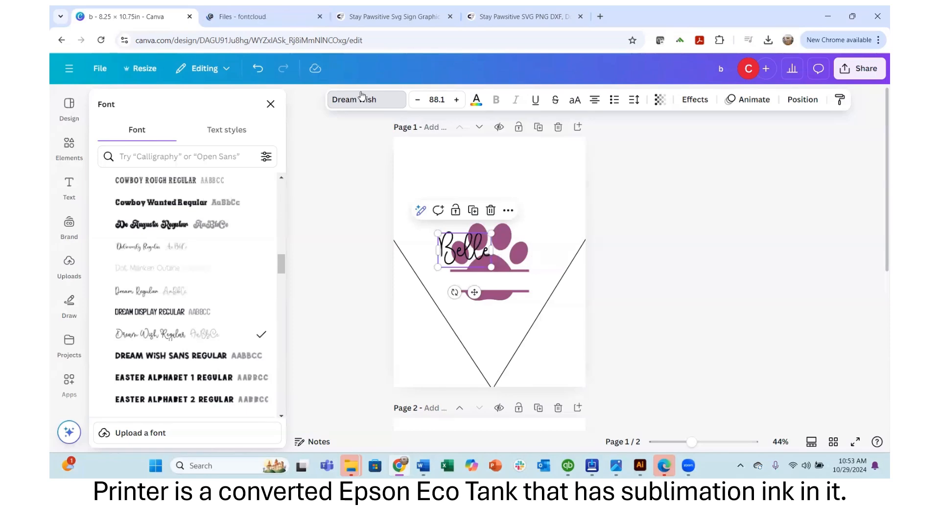
{"action": "left_click", "coordinate": [268, 17]}
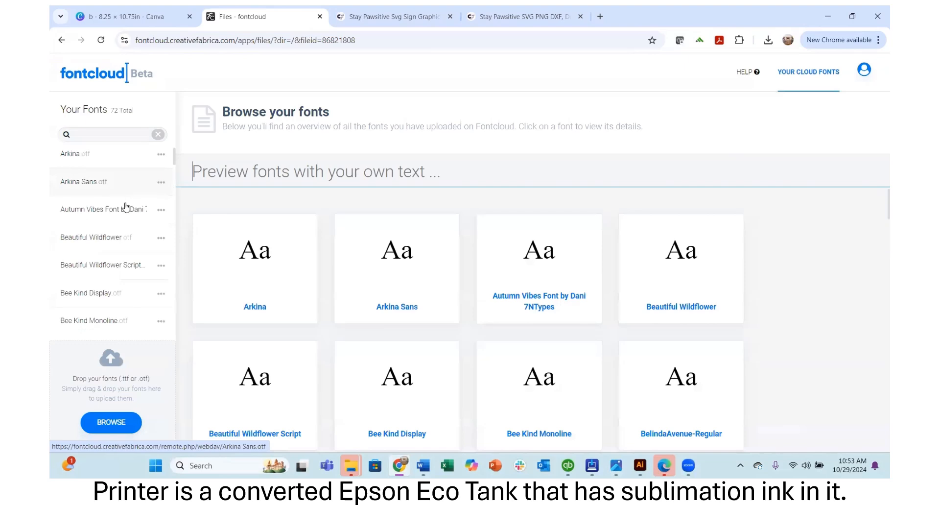
Step: Open Dreamwish.otf from the uploaded Fontcloud fonts and check its name against the text's font in Canva
{"action": "scroll", "coordinate": [120, 205], "scroll_direction": "down", "scroll_amount": 3}
{"action": "scroll", "coordinate": [112, 226], "scroll_direction": "down", "scroll_amount": 10}
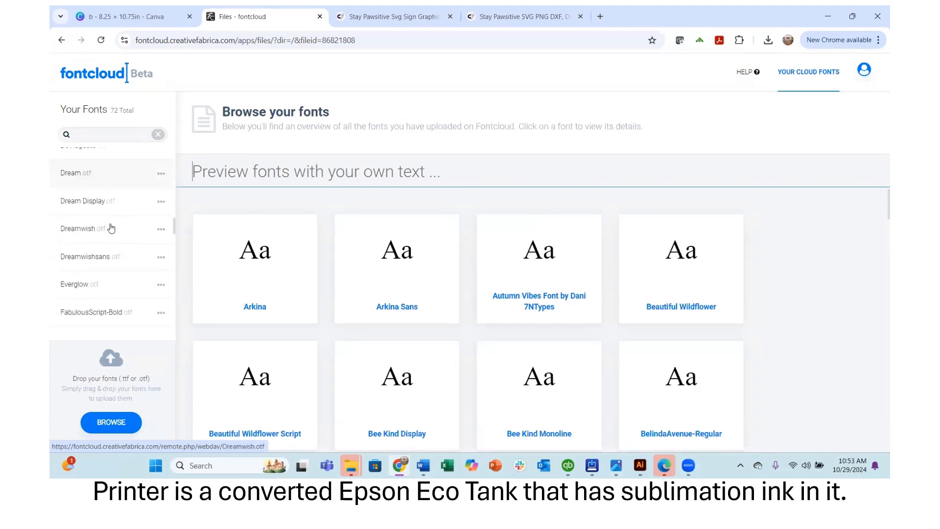
{"action": "left_click", "coordinate": [81, 230]}
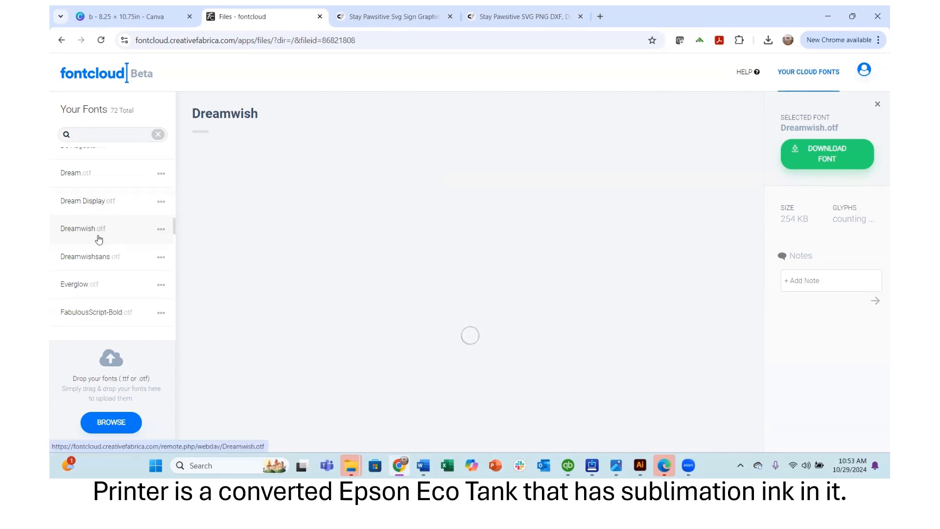
{"action": "left_click", "coordinate": [171, 22]}
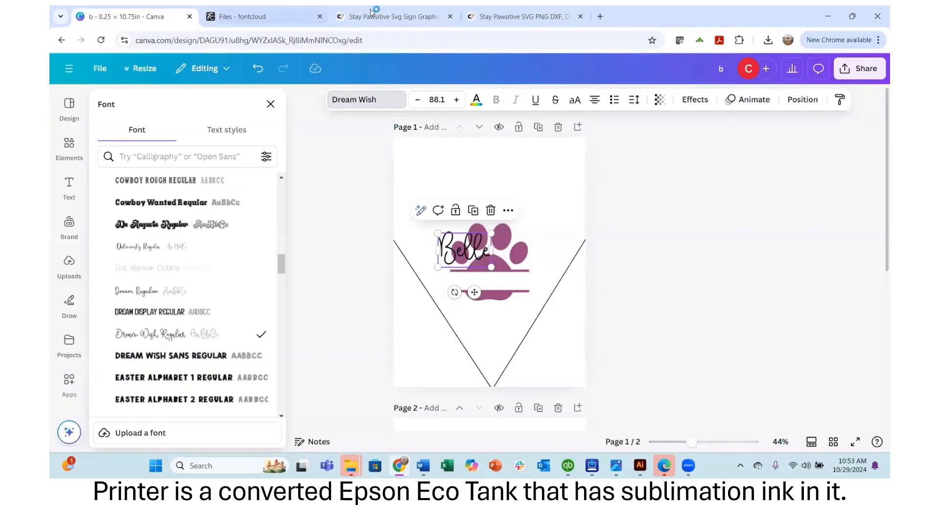
{"action": "left_click", "coordinate": [299, 17]}
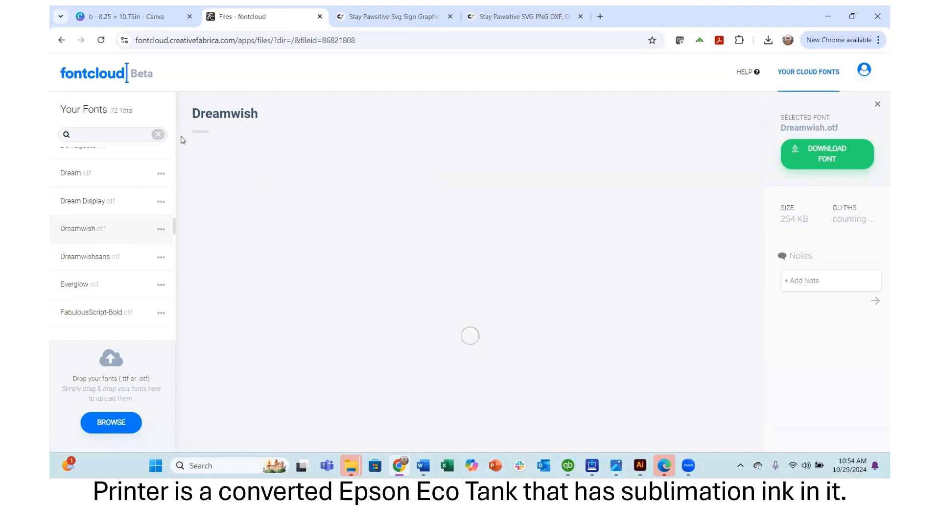
Step: View the Dreamwishsans and Everglow fonts and look through the list of uploaded fonts
{"action": "left_click", "coordinate": [93, 259]}
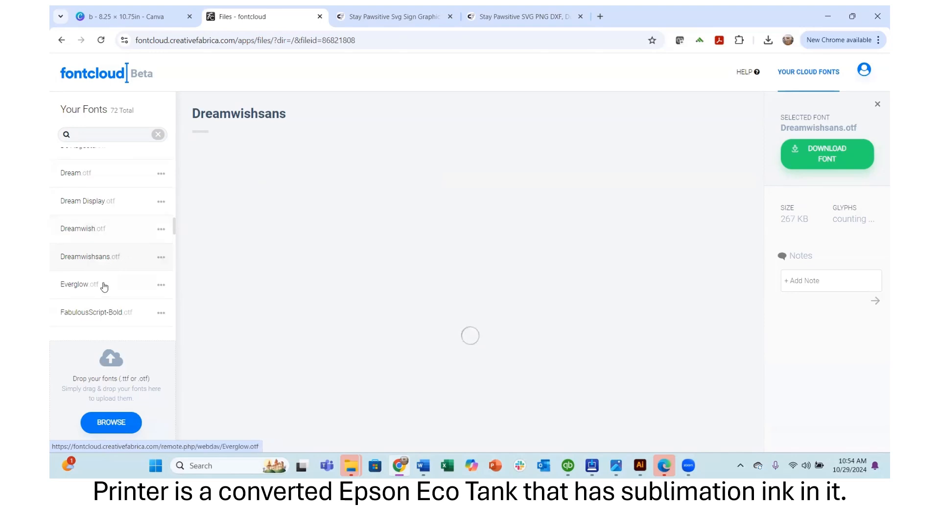
{"action": "scroll", "coordinate": [101, 285], "scroll_direction": "down", "scroll_amount": 2}
{"action": "scroll", "coordinate": [88, 224], "scroll_direction": "up", "scroll_amount": 1}
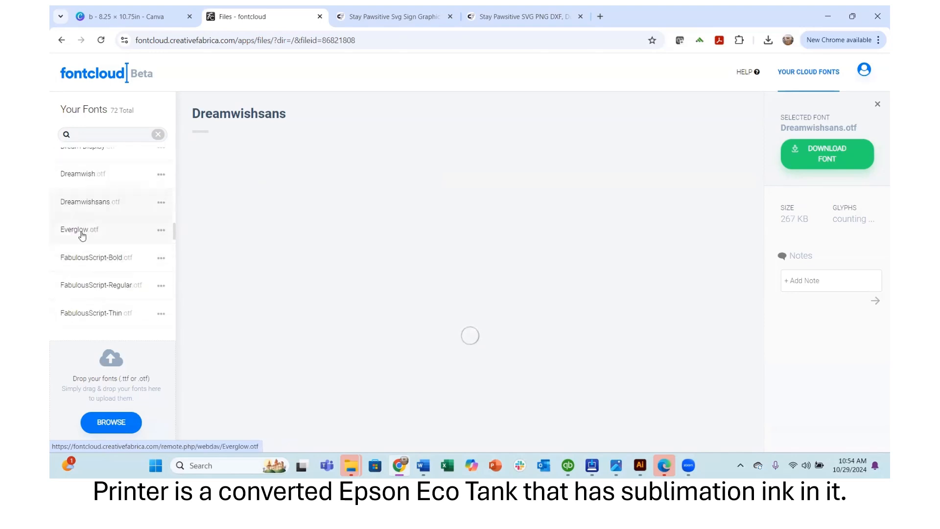
{"action": "left_click", "coordinate": [78, 232]}
{"action": "scroll", "coordinate": [134, 234], "scroll_direction": "up", "scroll_amount": 3}
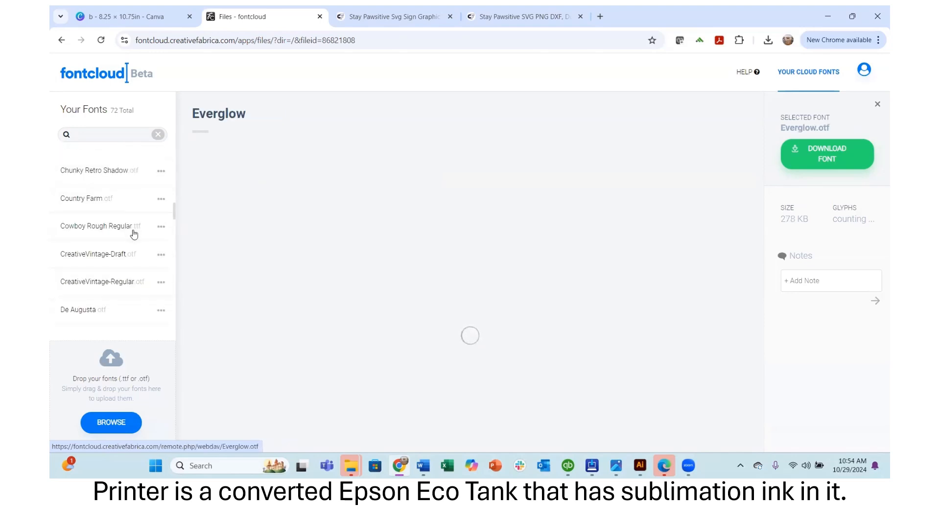
{"action": "scroll", "coordinate": [134, 234], "scroll_direction": "up", "scroll_amount": 3}
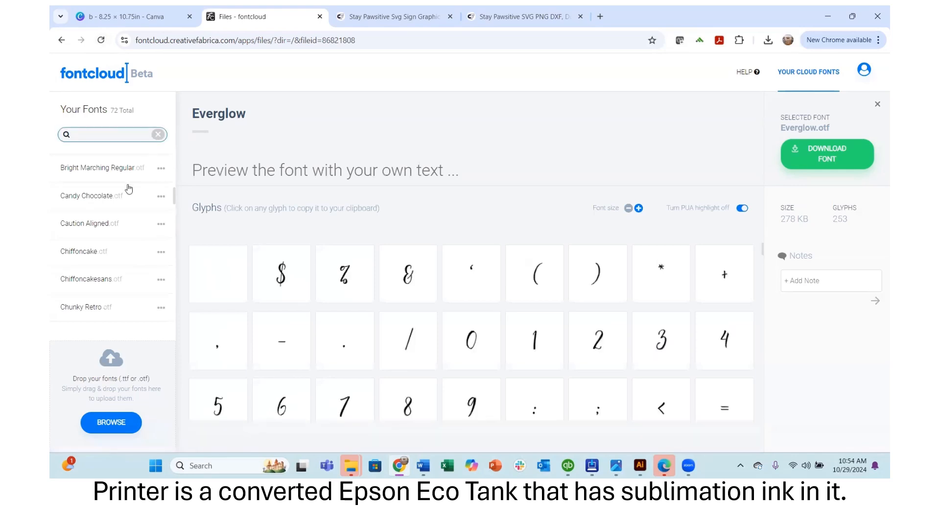
{"action": "scroll", "coordinate": [117, 201], "scroll_direction": "down", "scroll_amount": 4}
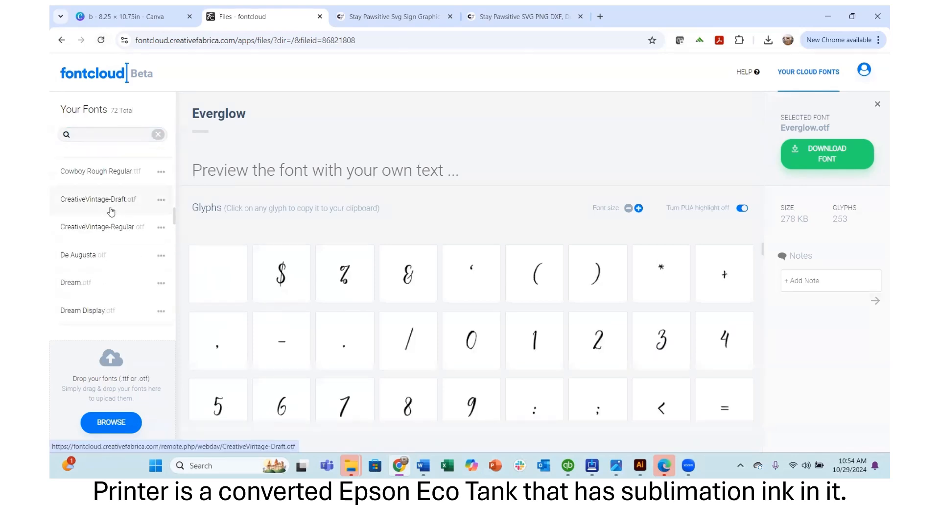
{"action": "scroll", "coordinate": [112, 211], "scroll_direction": "down", "scroll_amount": 2}
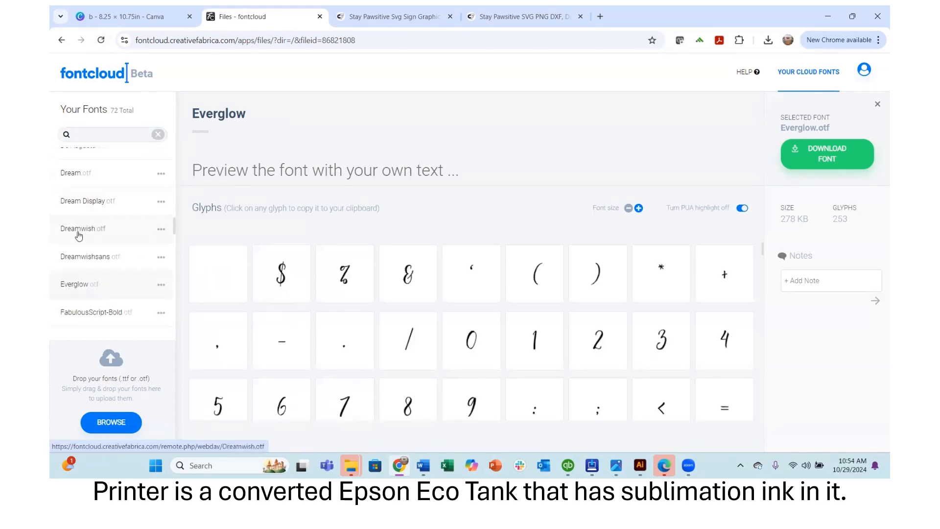
Step: Open the Dreamwish glyph set and copy the lowercase b with a leading swash
{"action": "left_click", "coordinate": [79, 235]}
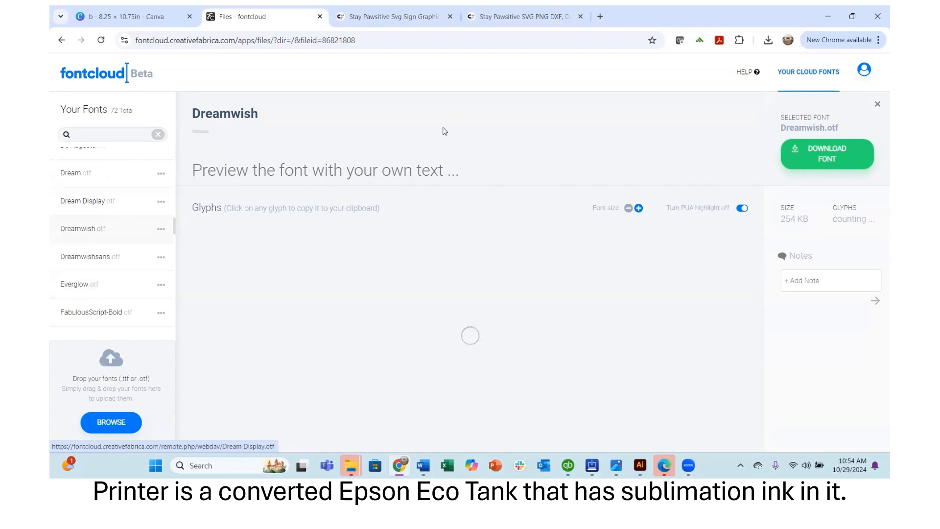
{"action": "scroll", "coordinate": [498, 307], "scroll_direction": "down", "scroll_amount": 4}
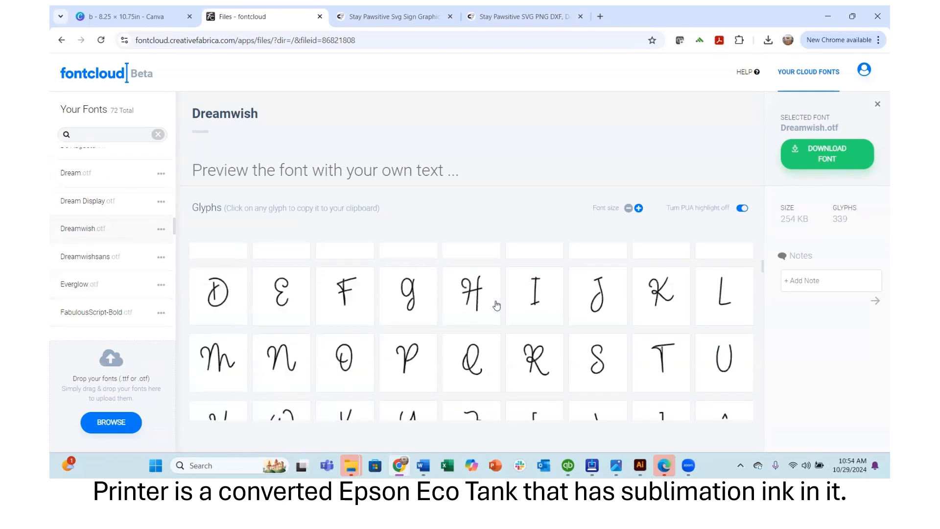
{"action": "scroll", "coordinate": [495, 303], "scroll_direction": "down", "scroll_amount": 5}
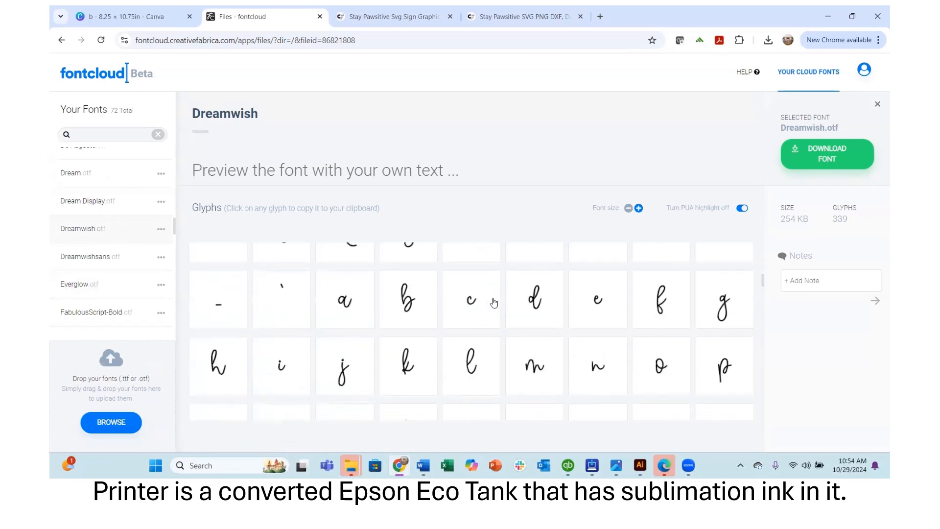
{"action": "scroll", "coordinate": [493, 302], "scroll_direction": "down", "scroll_amount": 10}
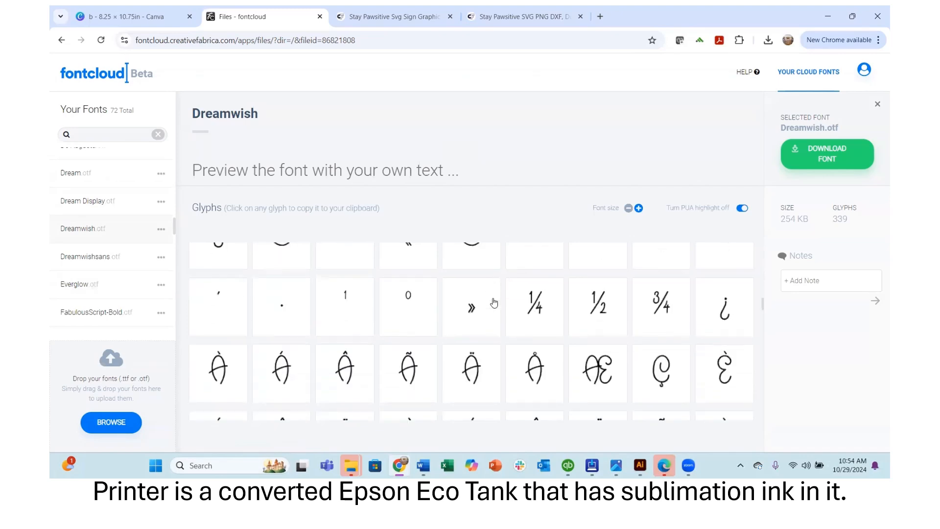
{"action": "scroll", "coordinate": [492, 300], "scroll_direction": "down", "scroll_amount": 10}
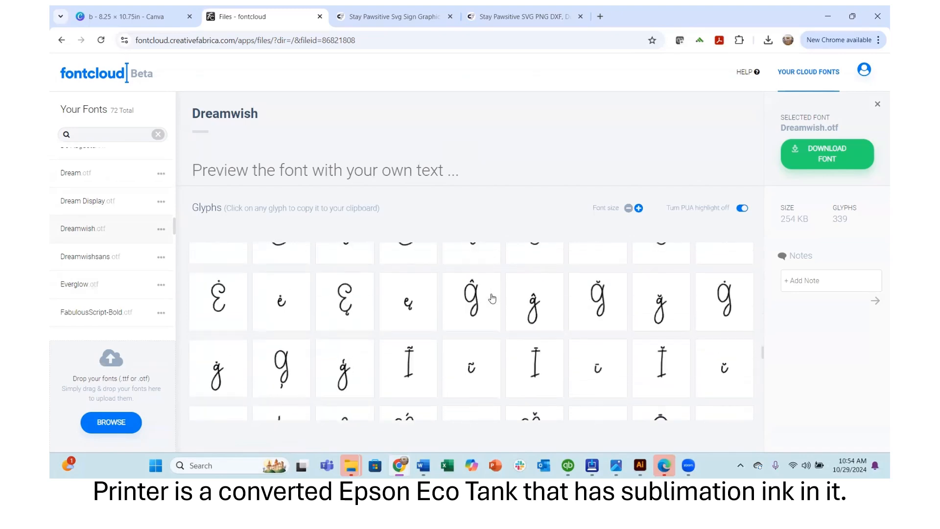
{"action": "scroll", "coordinate": [490, 295], "scroll_direction": "down", "scroll_amount": 5}
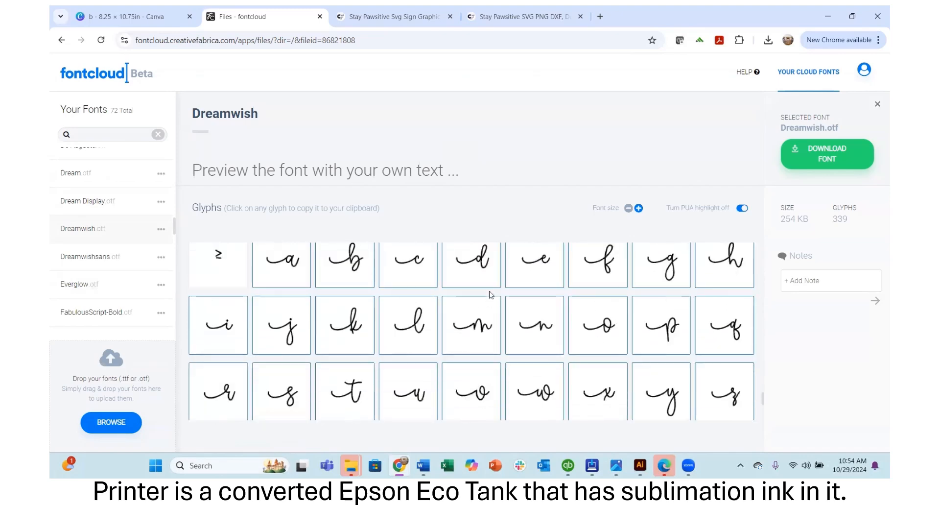
{"action": "scroll", "coordinate": [490, 294], "scroll_direction": "down", "scroll_amount": 2}
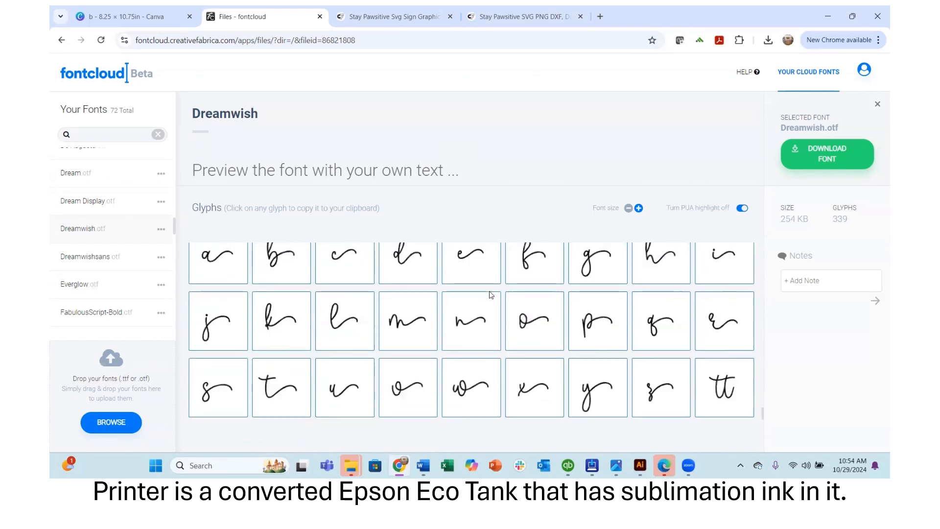
{"action": "scroll", "coordinate": [487, 296], "scroll_direction": "up", "scroll_amount": 4}
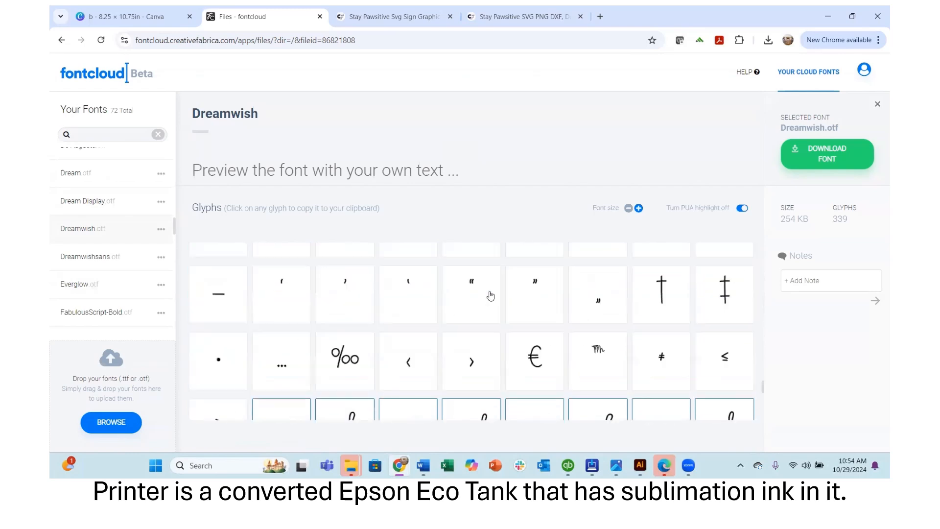
{"action": "scroll", "coordinate": [485, 298], "scroll_direction": "down", "scroll_amount": 3}
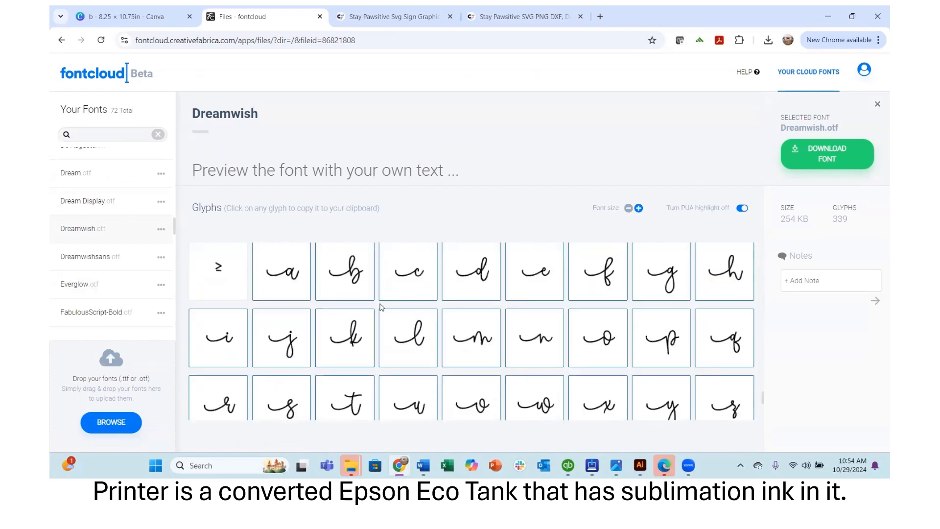
{"action": "left_click", "coordinate": [344, 284]}
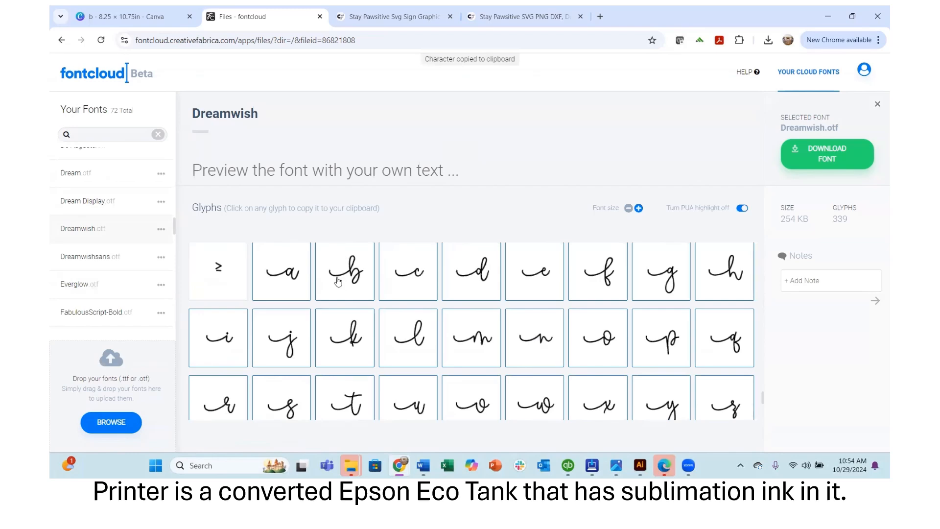
Step: Switch to Canva and replace the capital B of "Belle" with the copied swash b glyph
{"action": "left_click", "coordinate": [165, 21]}
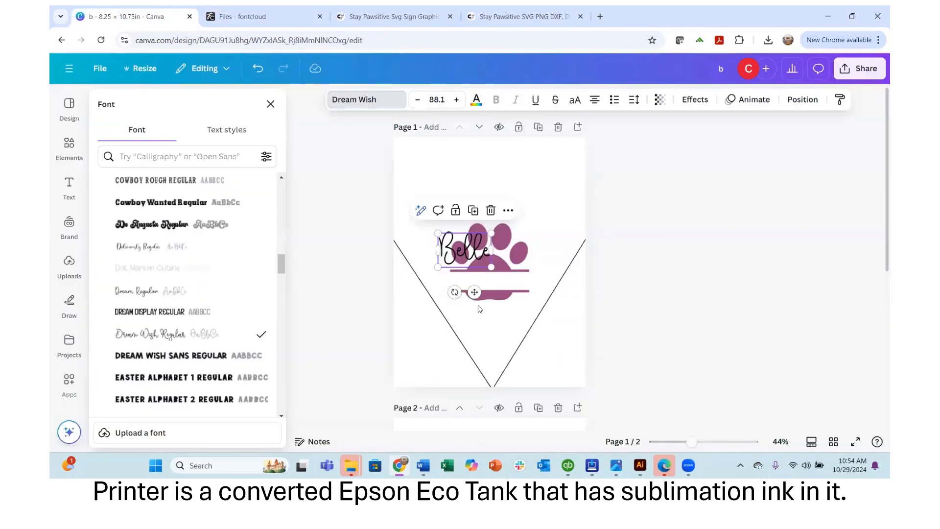
{"action": "left_click", "coordinate": [456, 254]}
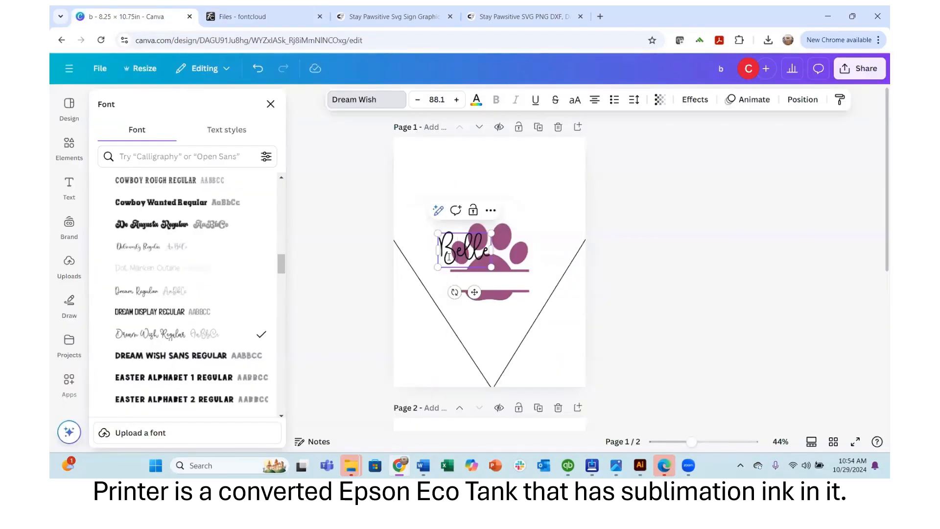
{"action": "key", "text": "BackSpace"}
{"action": "type", "text": "b"}
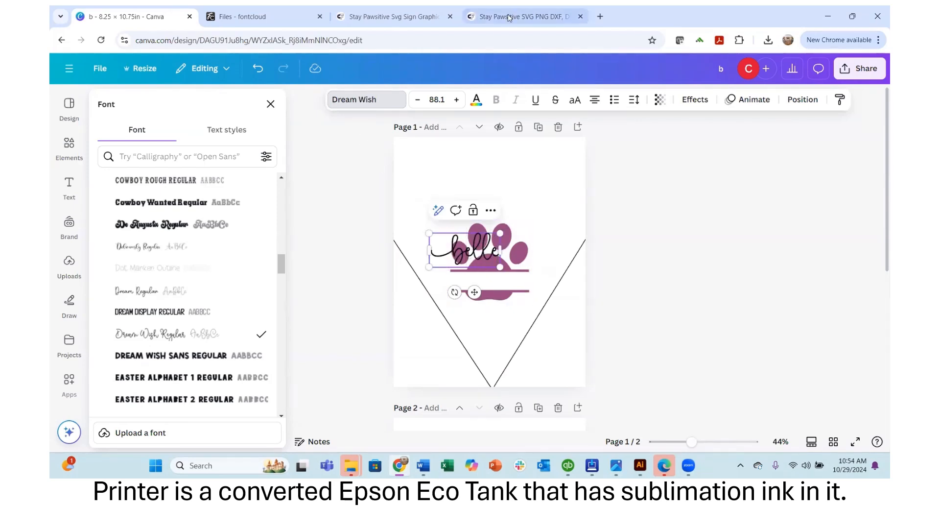
Step: Switch to Fontcloud and copy the lowercase e with a trailing swash from the Dreamwish glyph set
{"action": "left_click", "coordinate": [269, 25]}
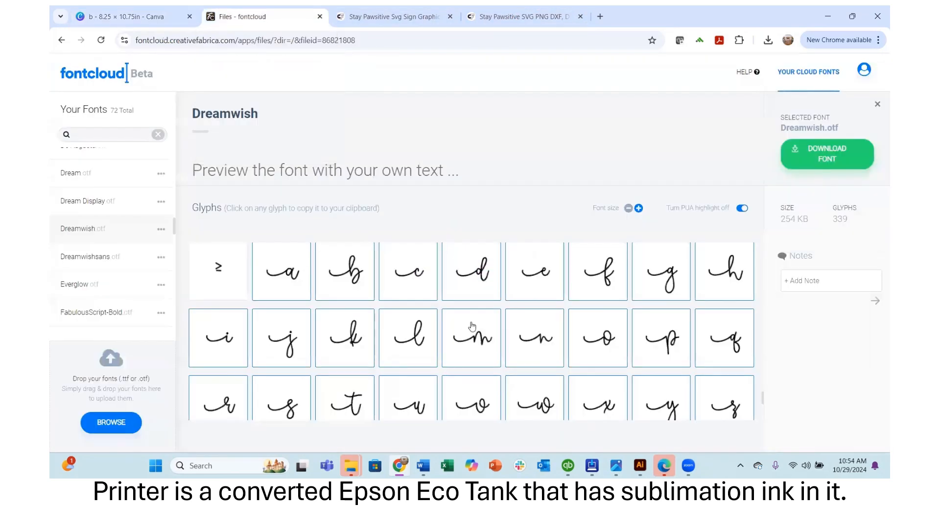
{"action": "scroll", "coordinate": [473, 323], "scroll_direction": "down", "scroll_amount": 2}
{"action": "scroll", "coordinate": [473, 321], "scroll_direction": "down", "scroll_amount": 1}
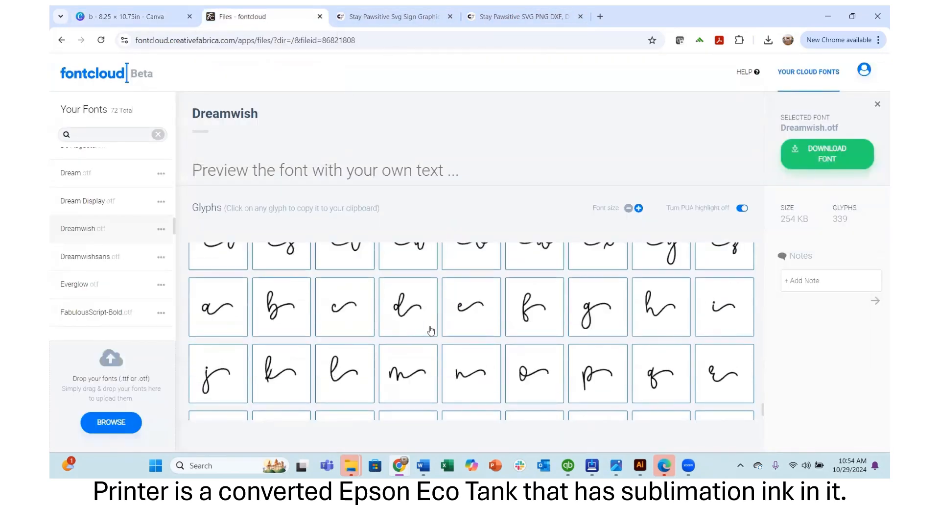
{"action": "left_click", "coordinate": [469, 314]}
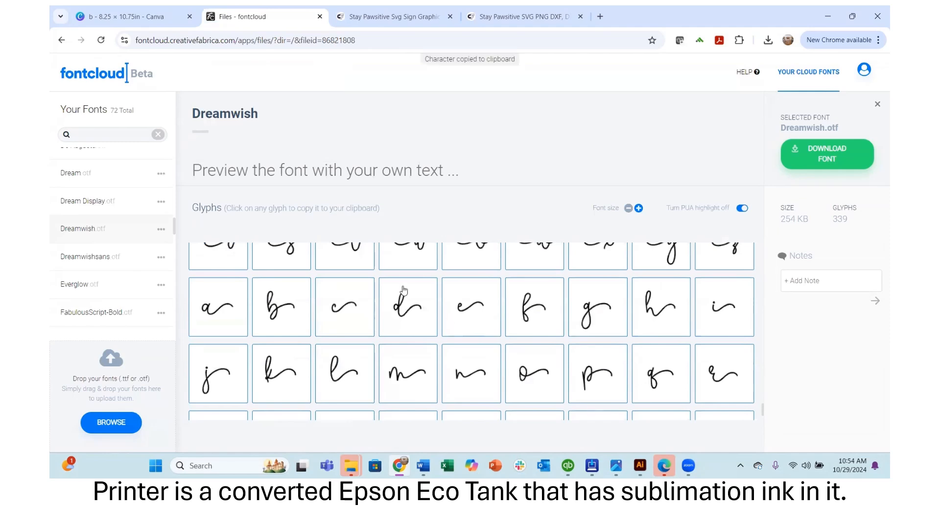
Step: Switch to Canva and replace the final e of "belle" with the copied swash e glyph
{"action": "left_click", "coordinate": [146, 17]}
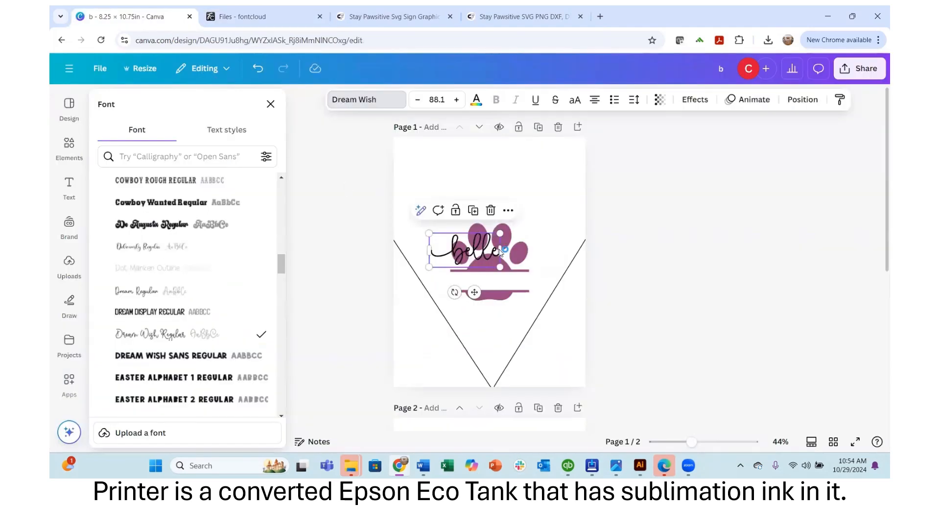
{"action": "key", "text": "BackSpace"}
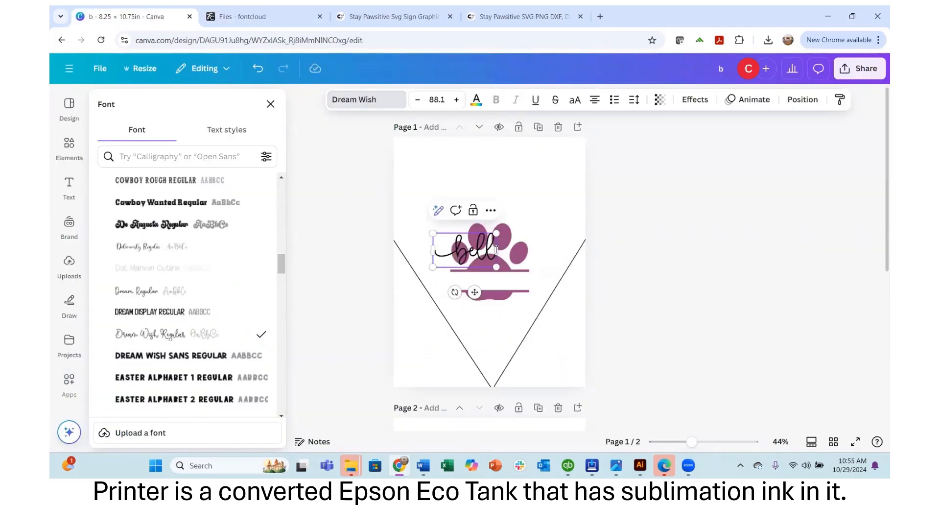
{"action": "key", "text": "ctrl+v"}
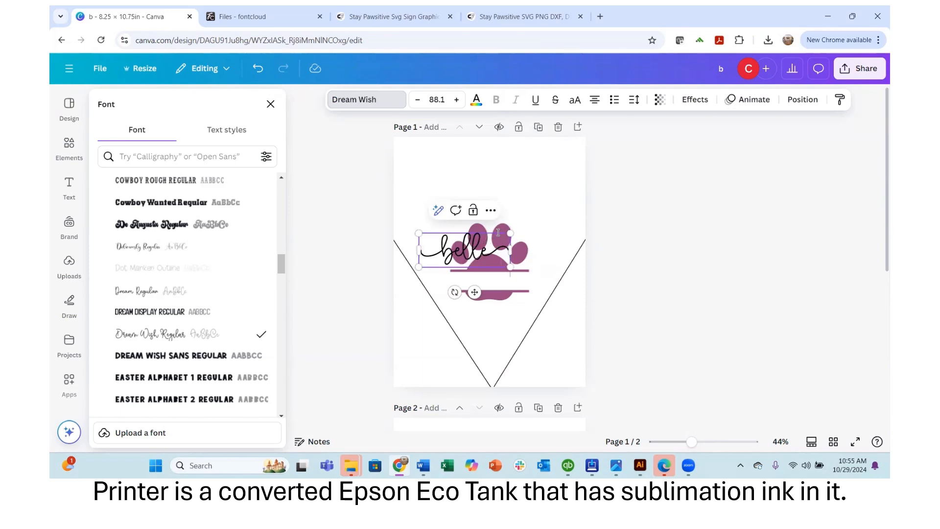
Step: Shrink the "belle" text to size 46.4 and place it between the two lines across the paw
{"action": "left_click_drag", "start_coordinate": [507, 241], "coordinate": [482, 244]}
{"action": "left_click", "coordinate": [646, 197]}
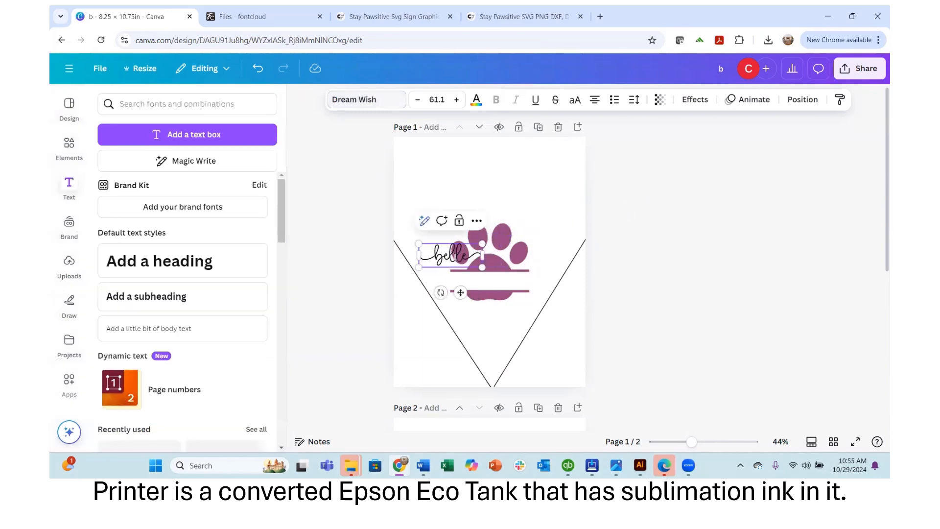
{"action": "left_click_drag", "start_coordinate": [446, 261], "coordinate": [486, 281]}
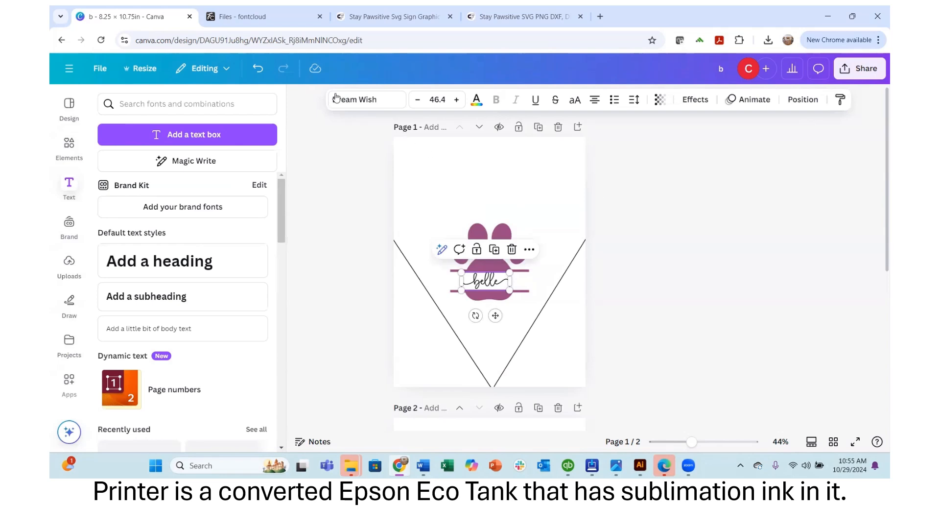
Step: Change the name text's font to Everglow Regular and replace its swash letters so it reads "Belle"
{"action": "left_click", "coordinate": [362, 100]}
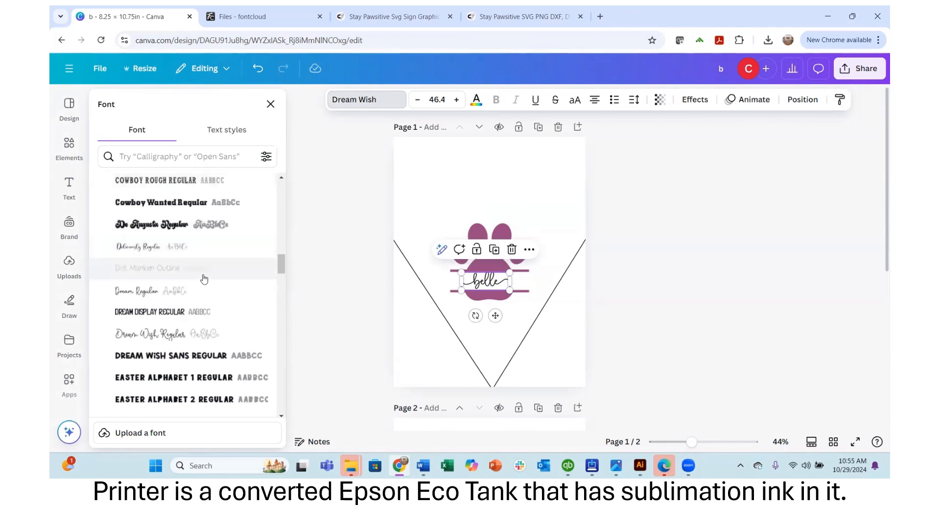
{"action": "scroll", "coordinate": [204, 278], "scroll_direction": "down", "scroll_amount": 1}
{"action": "scroll", "coordinate": [195, 277], "scroll_direction": "down", "scroll_amount": 1}
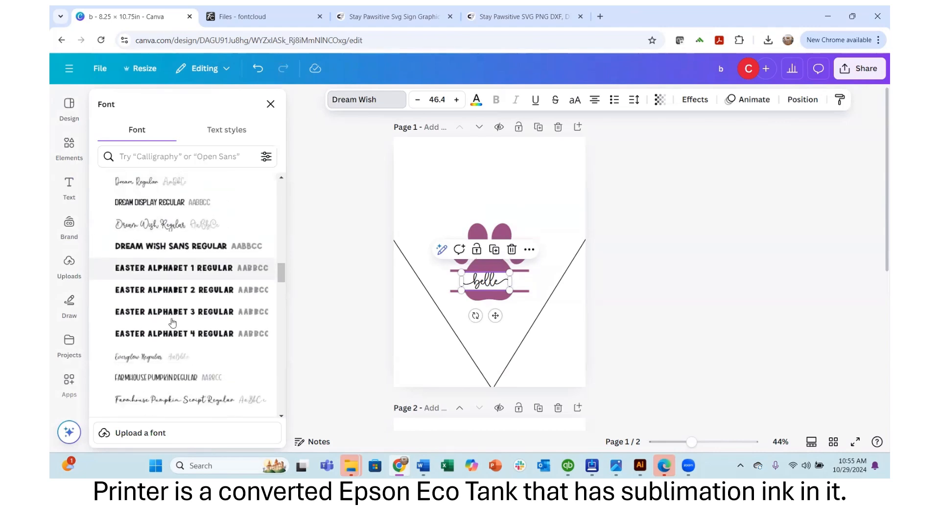
{"action": "left_click", "coordinate": [148, 365]}
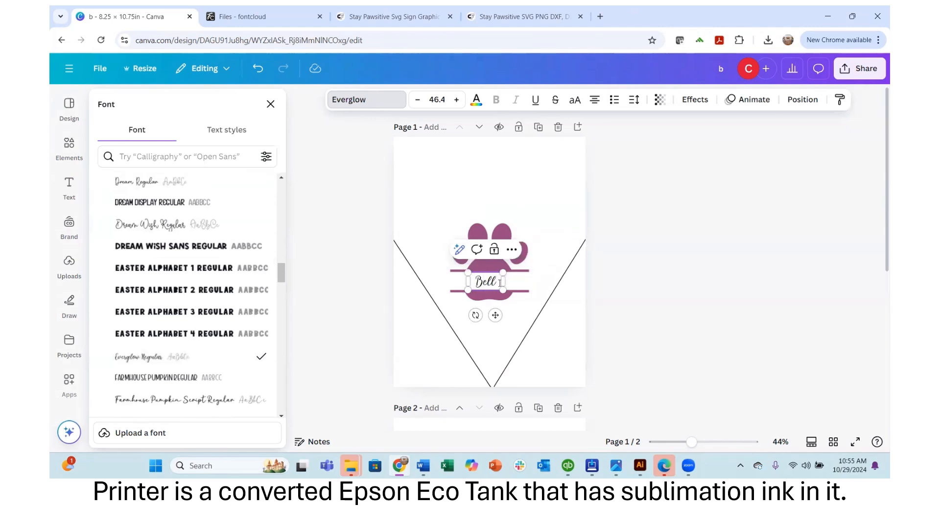
{"action": "type", "text": "e"}
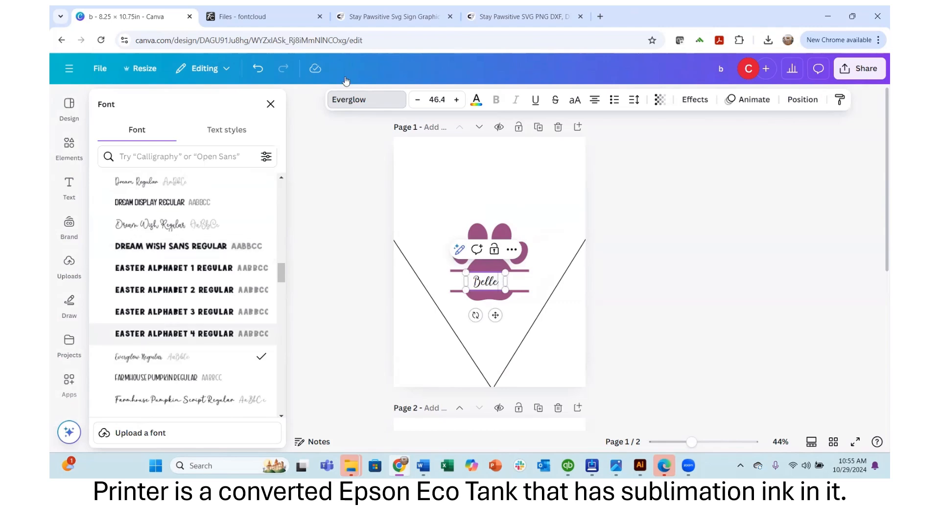
Step: Switch to Fontcloud and open the glyph set of Everglow.otf
{"action": "left_click", "coordinate": [268, 16]}
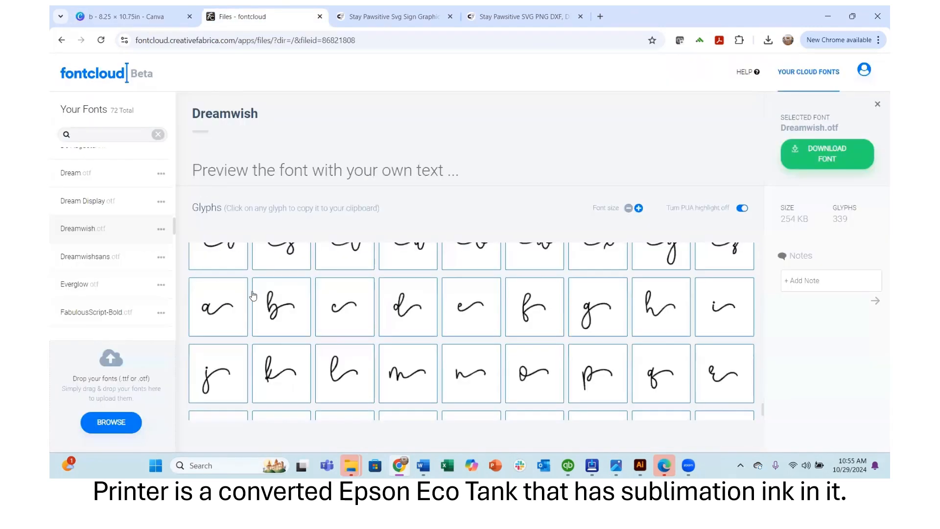
{"action": "scroll", "coordinate": [81, 230], "scroll_direction": "down", "scroll_amount": 1}
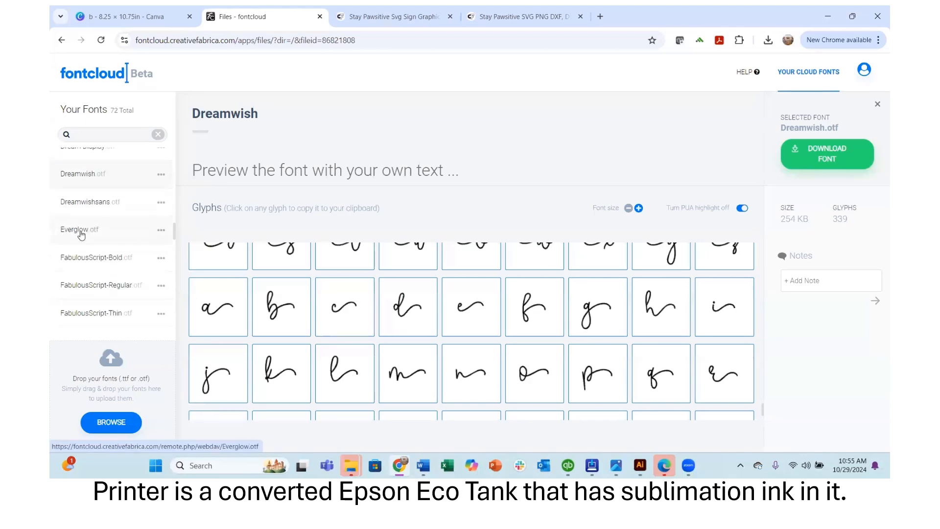
{"action": "left_click", "coordinate": [81, 233]}
{"action": "scroll", "coordinate": [378, 304], "scroll_direction": "down", "scroll_amount": 1}
{"action": "scroll", "coordinate": [380, 306], "scroll_direction": "down", "scroll_amount": 1}
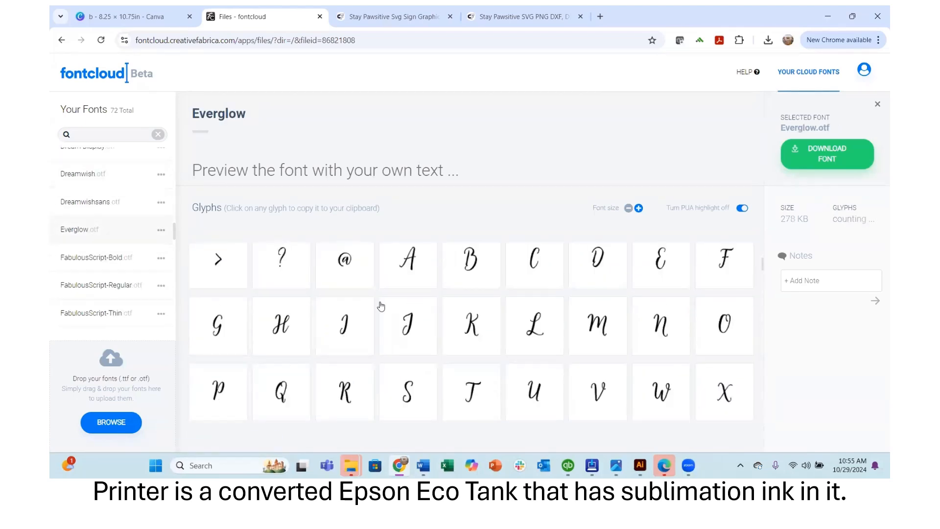
Step: Look through Everglow's alternate letters, double-letter ligatures and separate swash glyphs
{"action": "scroll", "coordinate": [381, 305], "scroll_direction": "down", "scroll_amount": 5}
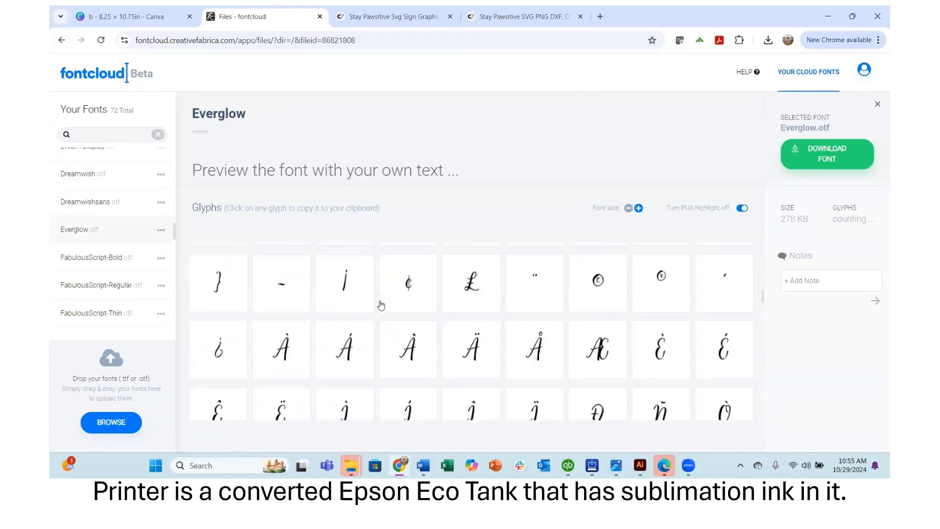
{"action": "scroll", "coordinate": [380, 305], "scroll_direction": "down", "scroll_amount": 6}
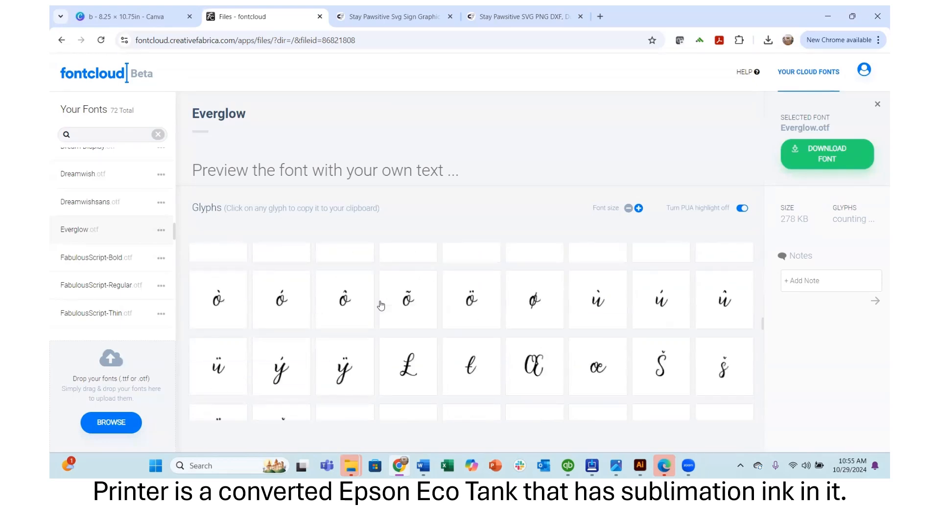
{"action": "scroll", "coordinate": [382, 302], "scroll_direction": "down", "scroll_amount": 3}
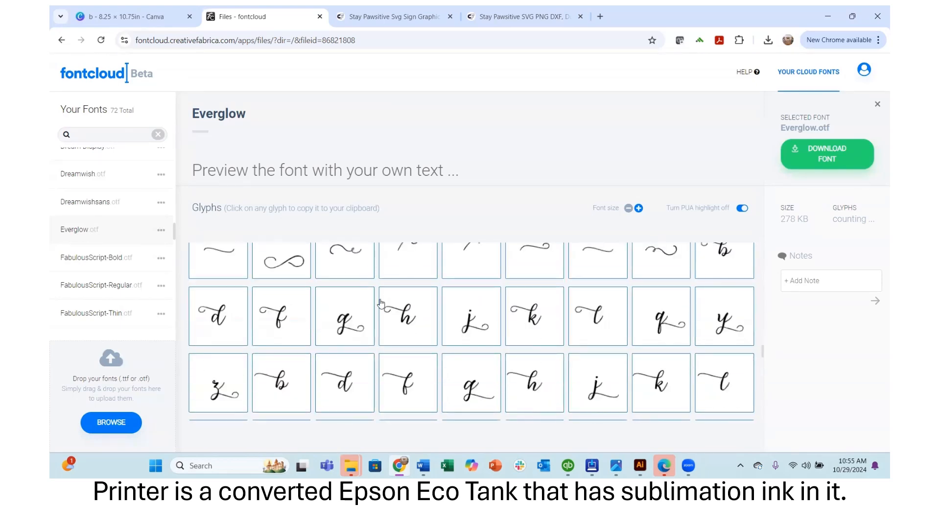
{"action": "scroll", "coordinate": [381, 304], "scroll_direction": "up", "scroll_amount": 1}
{"action": "scroll", "coordinate": [381, 304], "scroll_direction": "up", "scroll_amount": 1}
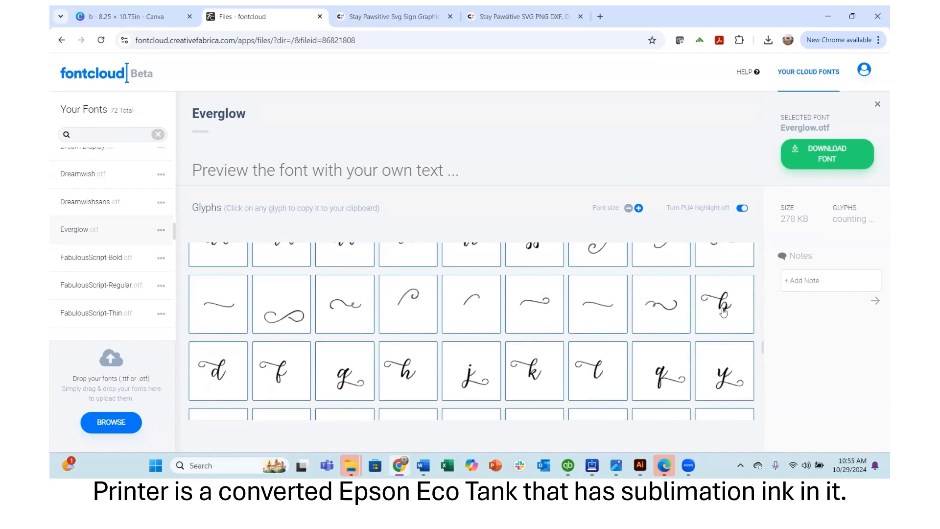
{"action": "scroll", "coordinate": [723, 311], "scroll_direction": "down", "scroll_amount": 1}
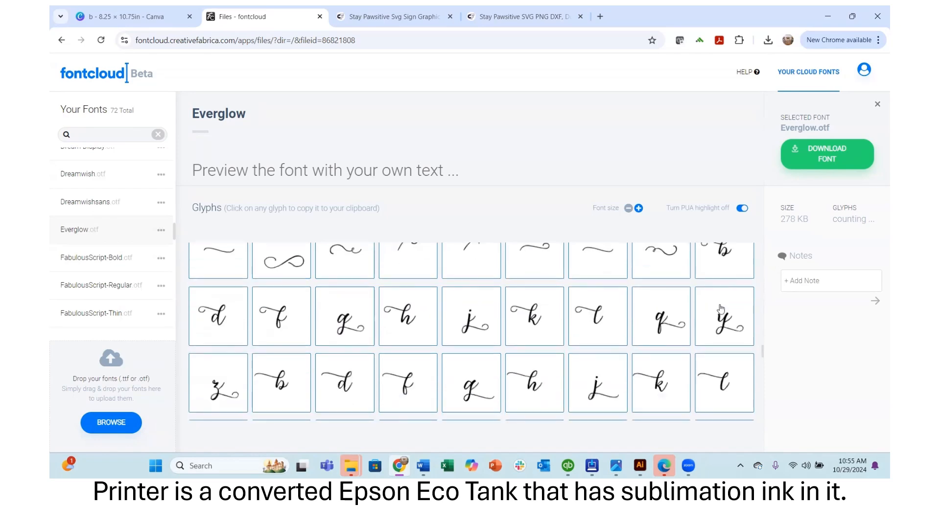
{"action": "scroll", "coordinate": [688, 314], "scroll_direction": "down", "scroll_amount": 2}
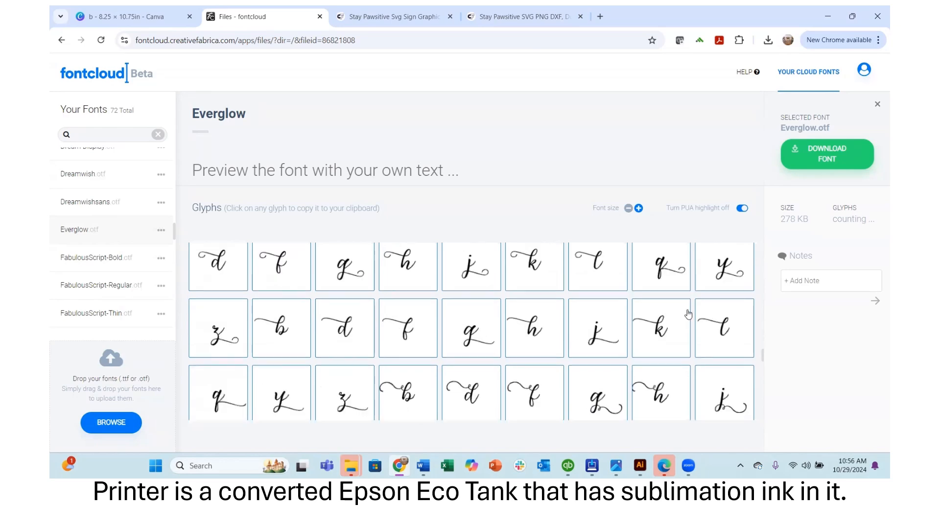
{"action": "scroll", "coordinate": [688, 314], "scroll_direction": "down", "scroll_amount": 1}
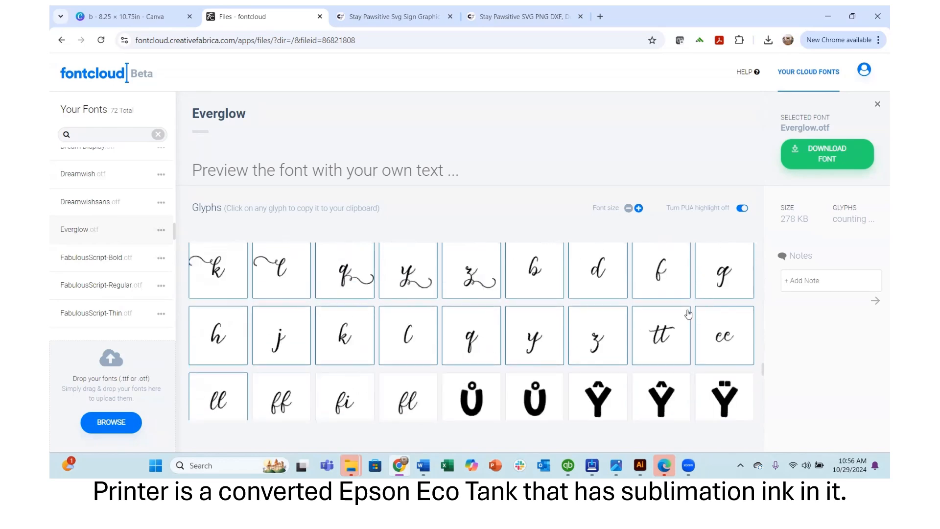
{"action": "scroll", "coordinate": [688, 314], "scroll_direction": "down", "scroll_amount": 2}
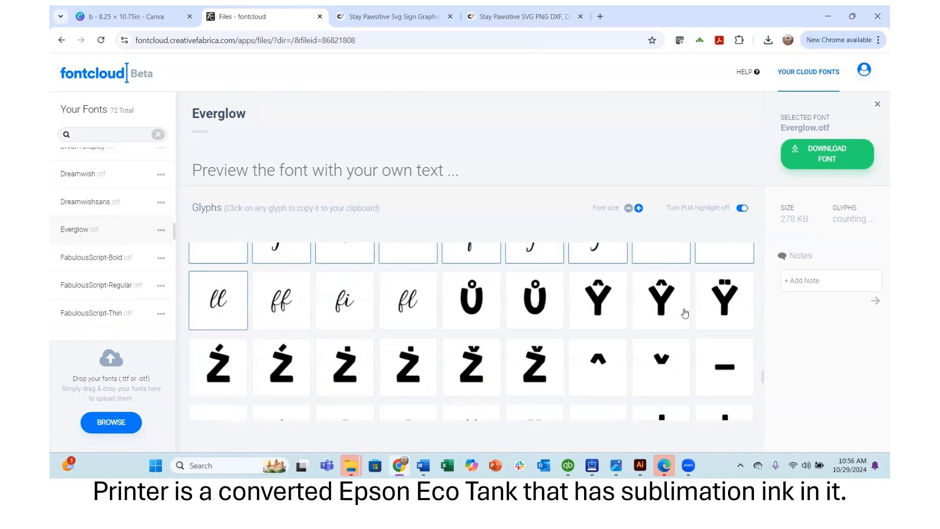
{"action": "scroll", "coordinate": [684, 313], "scroll_direction": "down", "scroll_amount": 3}
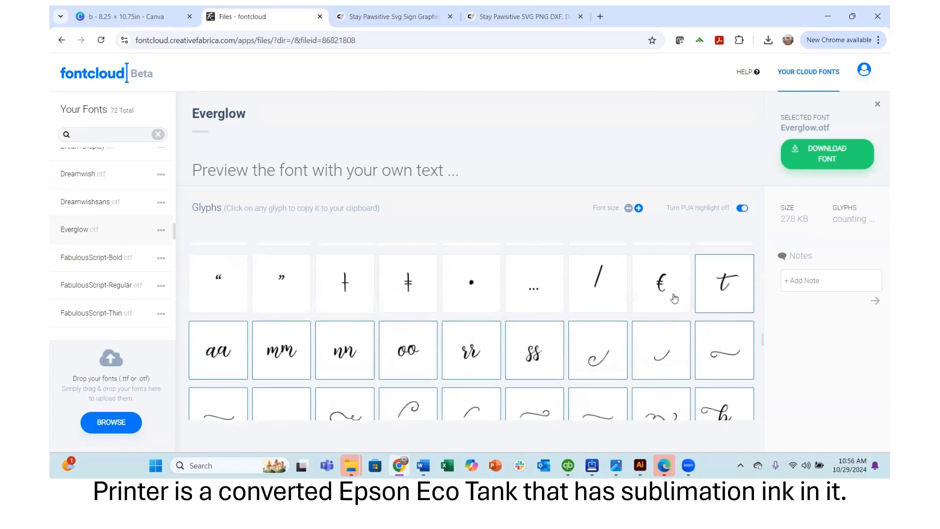
Step: Copy Everglow's tall upward-curling swash glyph and, in Canva, paste it after the last e of "Belle"
{"action": "scroll", "coordinate": [674, 298], "scroll_direction": "down", "scroll_amount": 1}
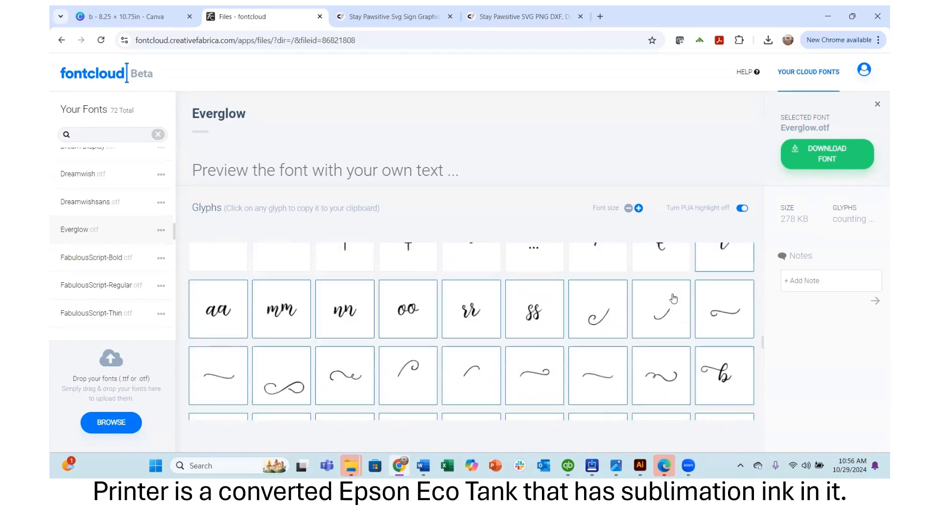
{"action": "left_click", "coordinate": [398, 364]}
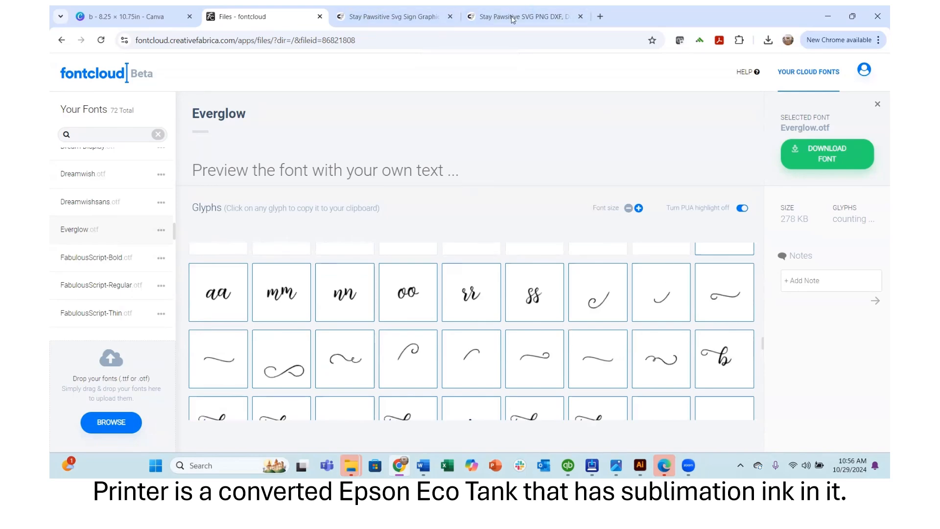
{"action": "left_click", "coordinate": [126, 17]}
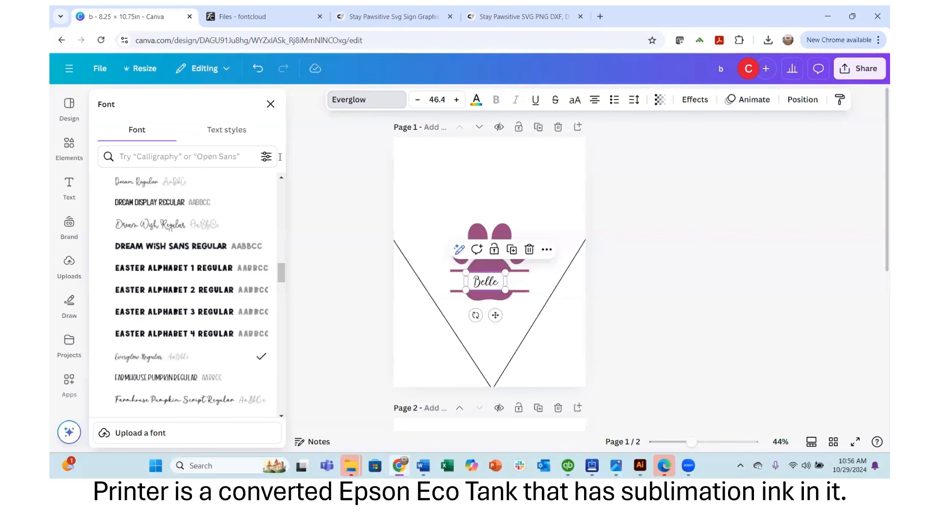
{"action": "left_click", "coordinate": [500, 281]}
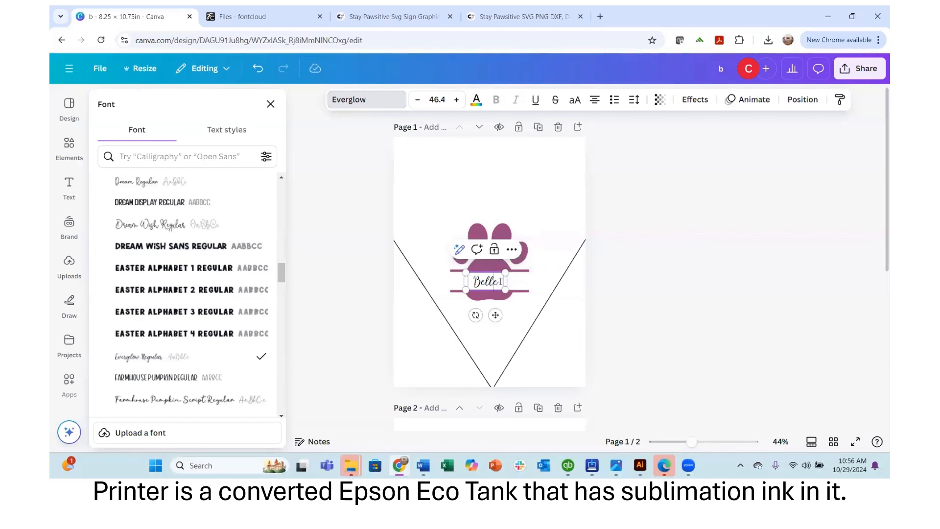
{"action": "left_click_drag", "start_coordinate": [500, 281], "coordinate": [493, 283]}
{"action": "key", "text": "ctrl+v"}
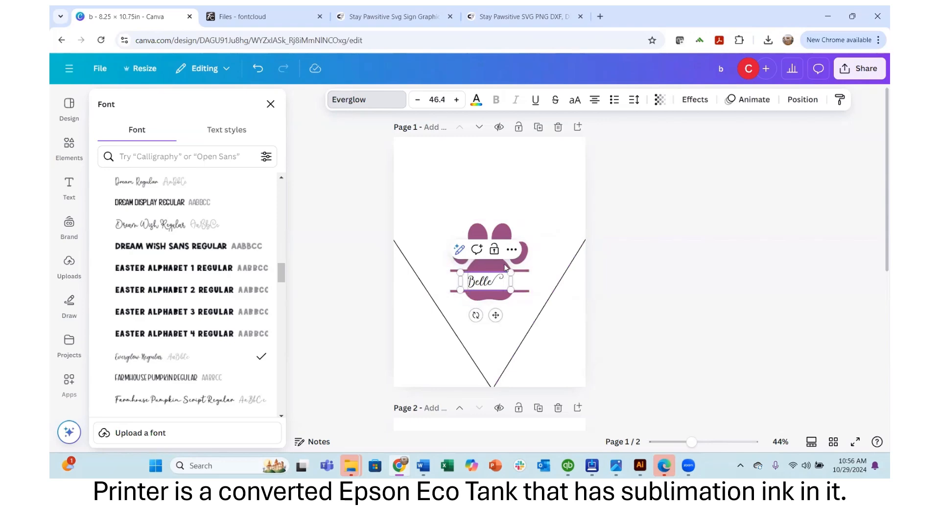
Step: Copy the low curled tail glyph from Everglow in Fontcloud and insert it before the B of "Belle" in Canva
{"action": "left_click", "coordinate": [510, 18]}
{"action": "left_click", "coordinate": [272, 16]}
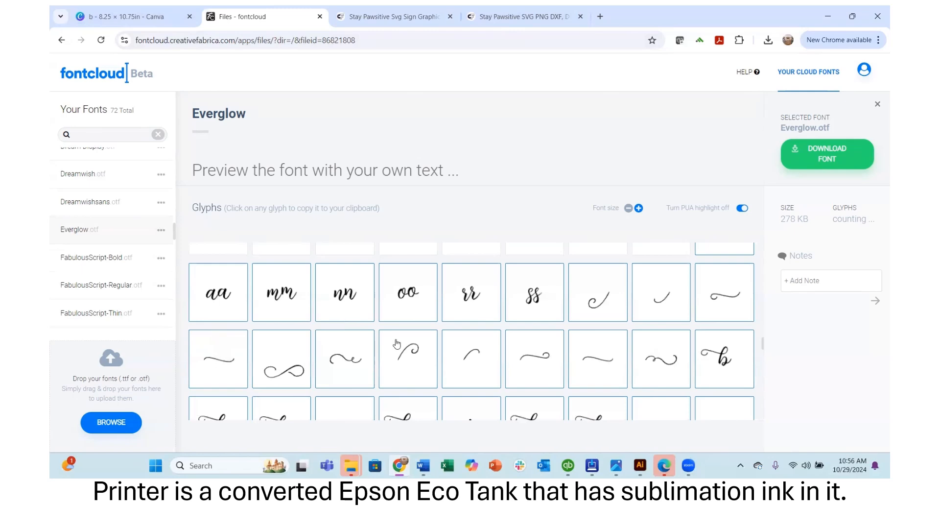
{"action": "scroll", "coordinate": [397, 343], "scroll_direction": "down", "scroll_amount": 1}
{"action": "scroll", "coordinate": [396, 343], "scroll_direction": "up", "scroll_amount": 2}
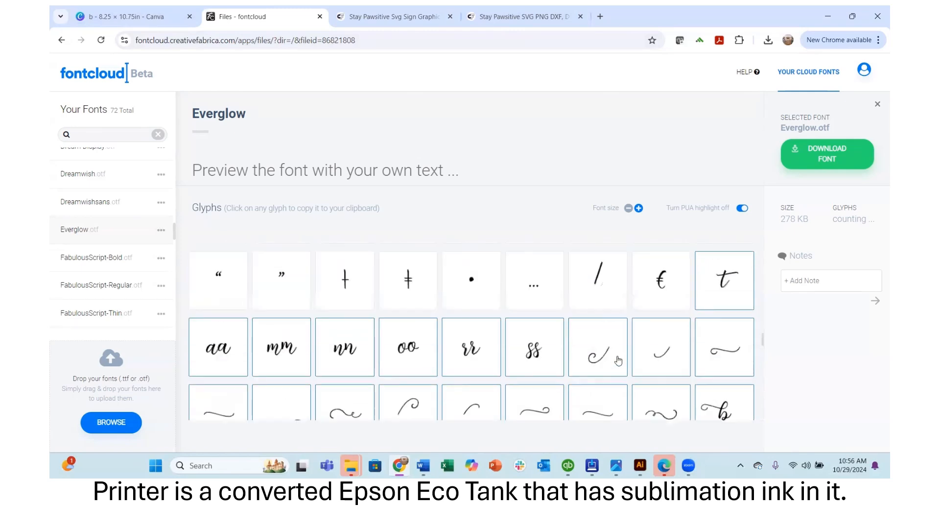
{"action": "left_click", "coordinate": [600, 363]}
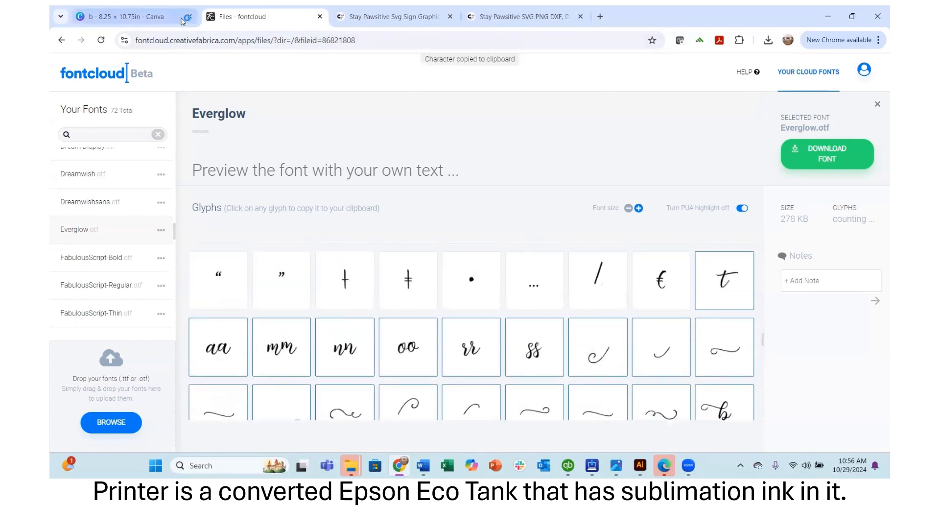
{"action": "left_click", "coordinate": [142, 17]}
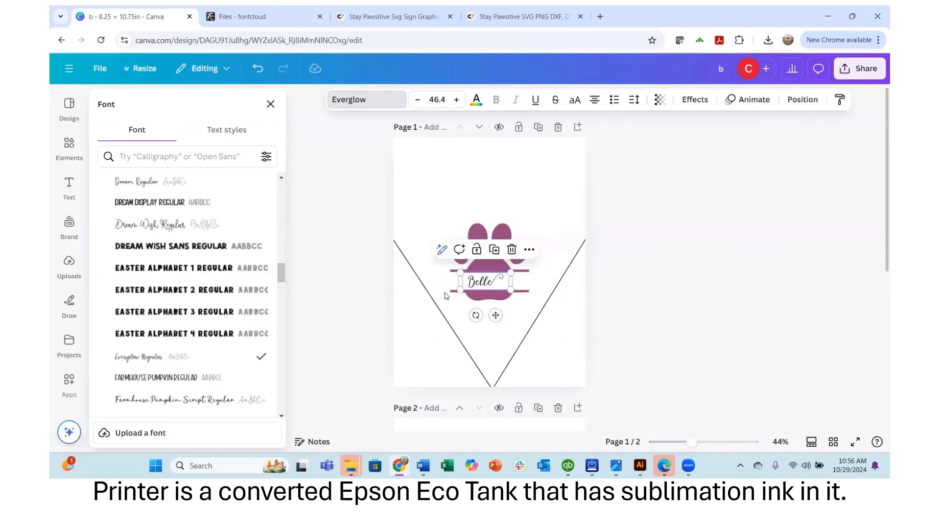
{"action": "left_click", "coordinate": [471, 283]}
{"action": "key", "text": "ctrl+v"}
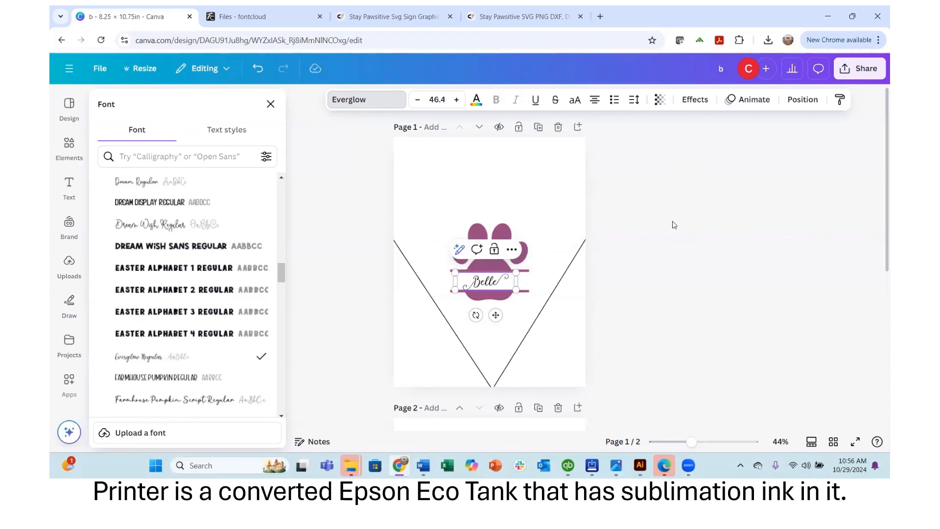
Step: Copy Everglow's wavy horizontal swash glyph from Fontcloud and, in Canva, replace the tail before the B of "Belle" with it
{"action": "left_click", "coordinate": [284, 19]}
{"action": "scroll", "coordinate": [420, 307], "scroll_direction": "down", "scroll_amount": 3}
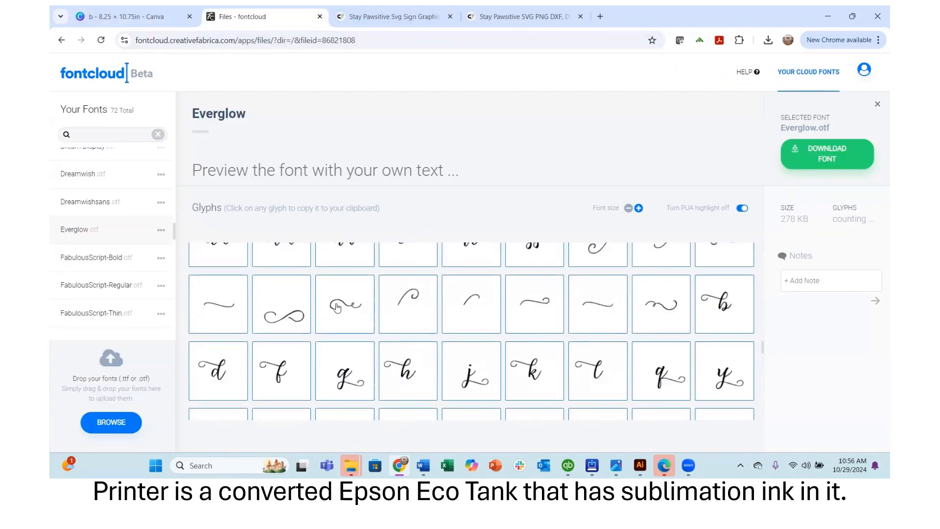
{"action": "scroll", "coordinate": [460, 309], "scroll_direction": "up", "scroll_amount": 1}
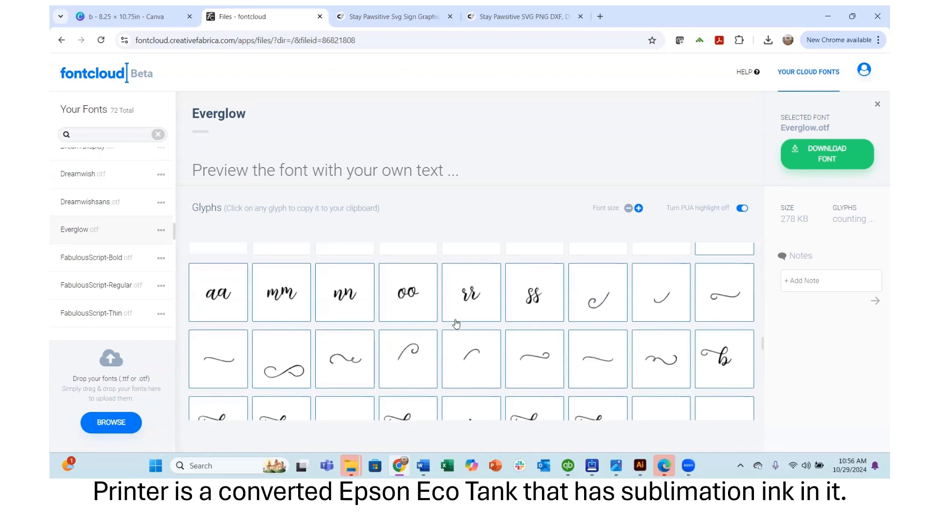
{"action": "left_click", "coordinate": [342, 361]}
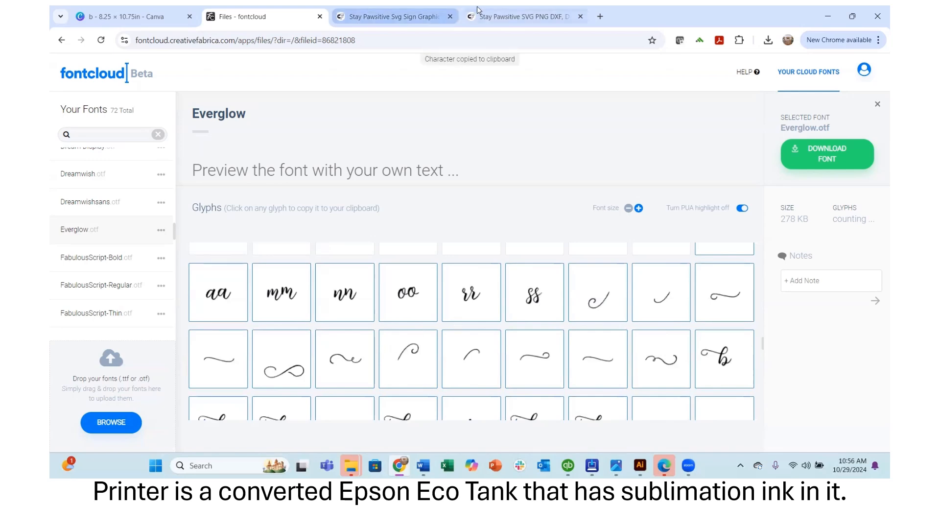
{"action": "left_click", "coordinate": [127, 16]}
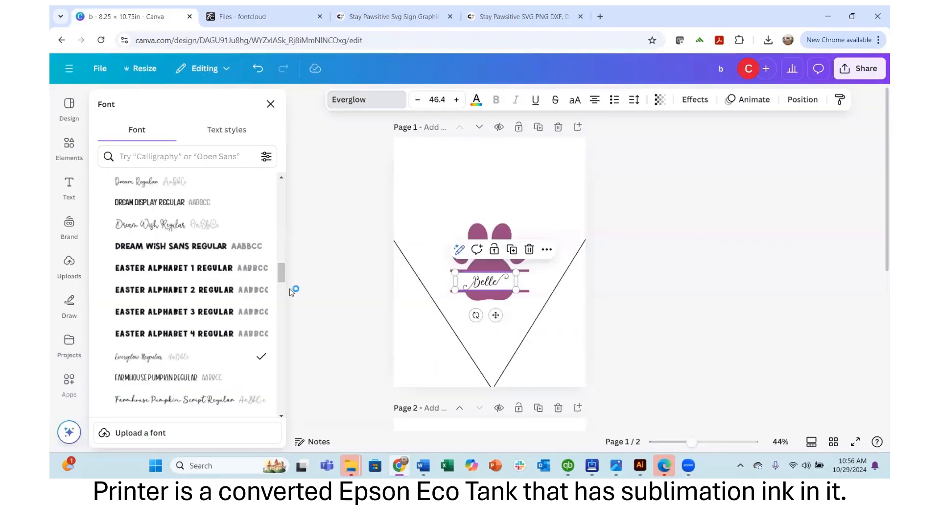
{"action": "left_click", "coordinate": [475, 282]}
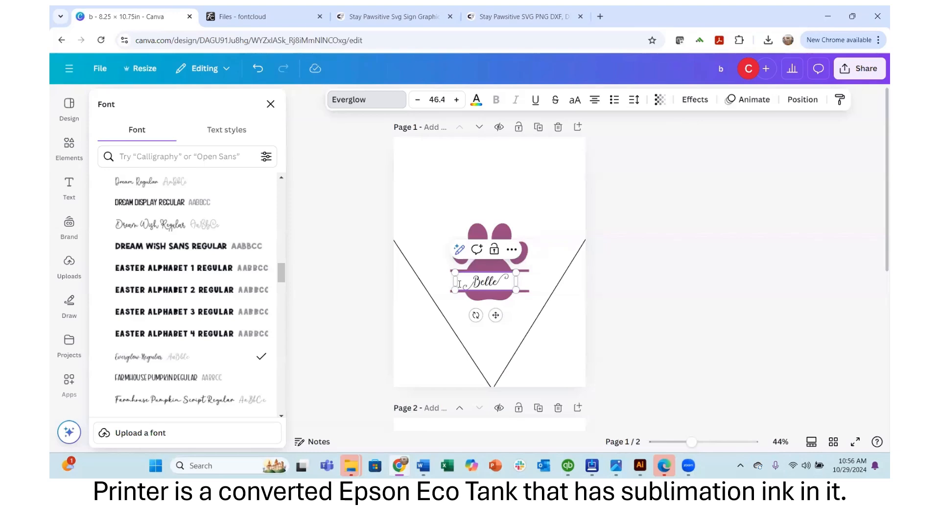
{"action": "key", "text": "BackSpace"}
{"action": "key", "text": "ctrl+z"}
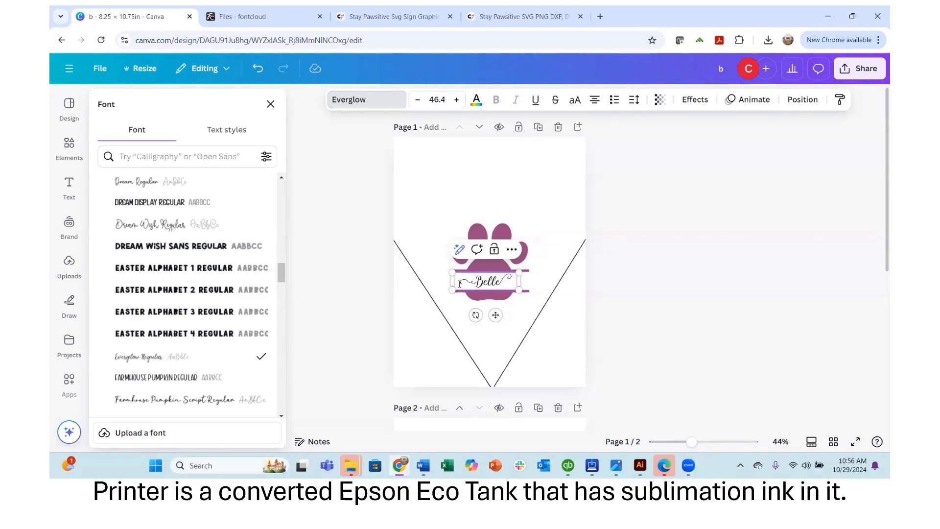
{"action": "left_click", "coordinate": [710, 198]}
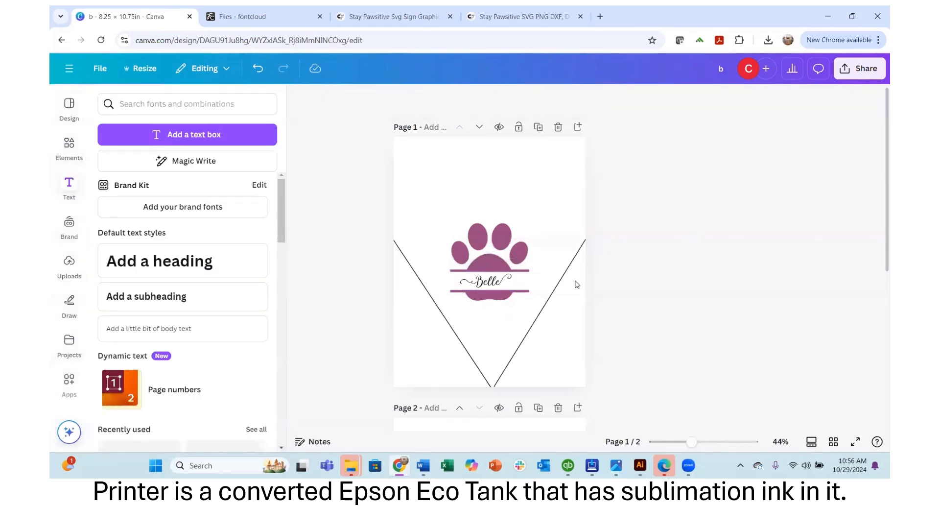
Step: Apply the Outline text effect to the "Belle" lettering
{"action": "left_click", "coordinate": [507, 287]}
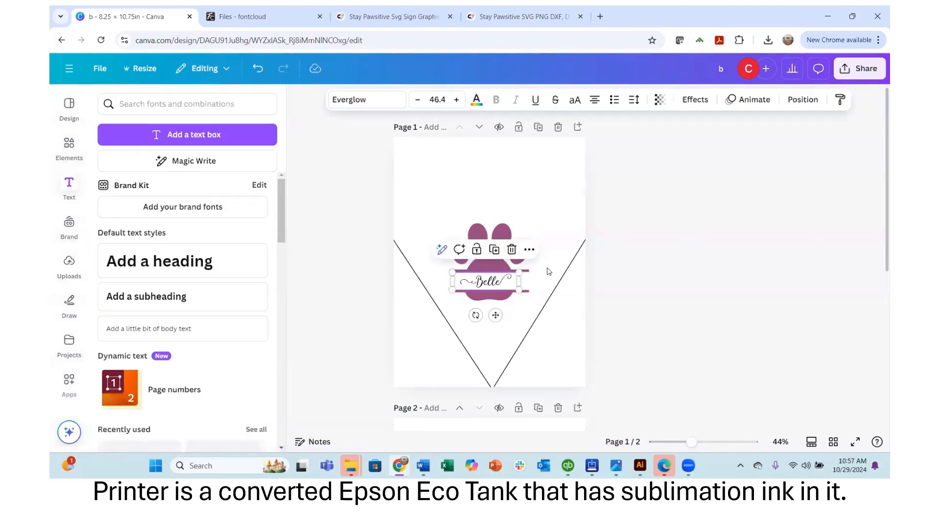
{"action": "left_click", "coordinate": [694, 99]}
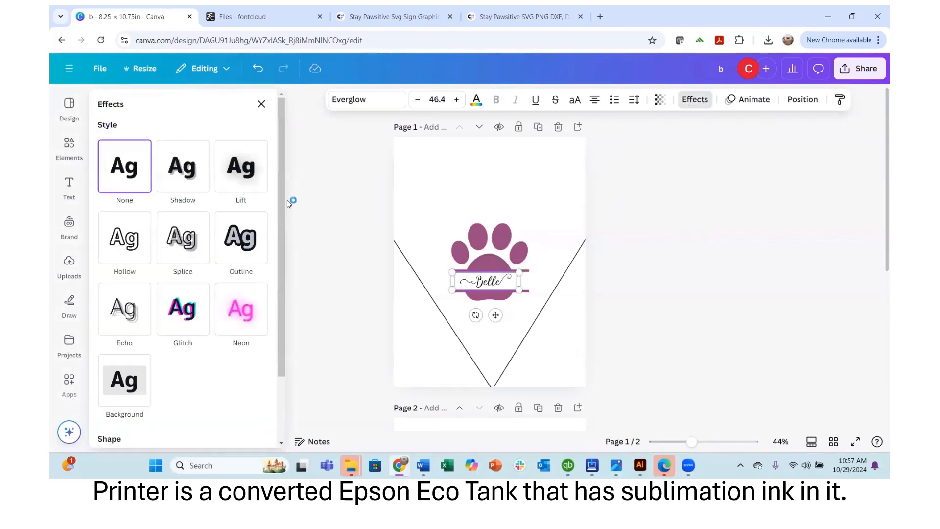
{"action": "left_click", "coordinate": [228, 252]}
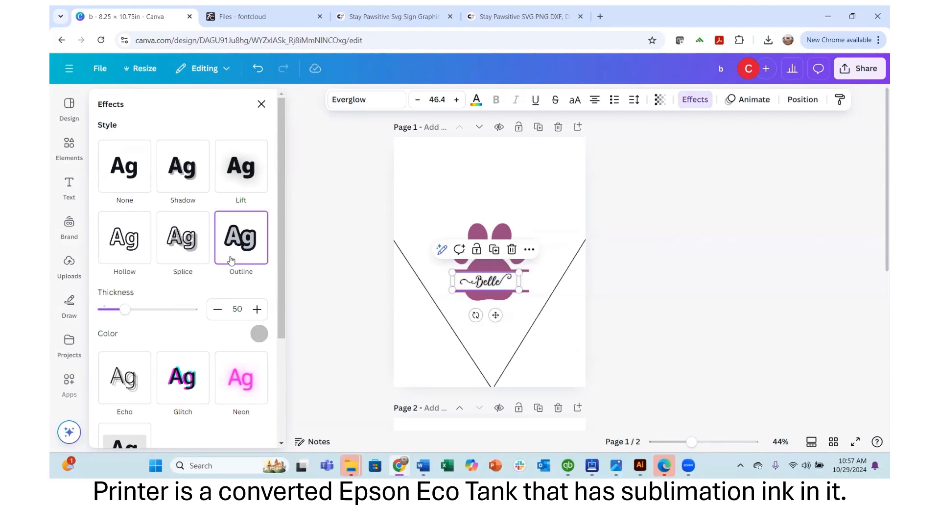
Step: Try blue and violet default colours on the "Belle" outline and settle on light purple
{"action": "left_click", "coordinate": [259, 333]}
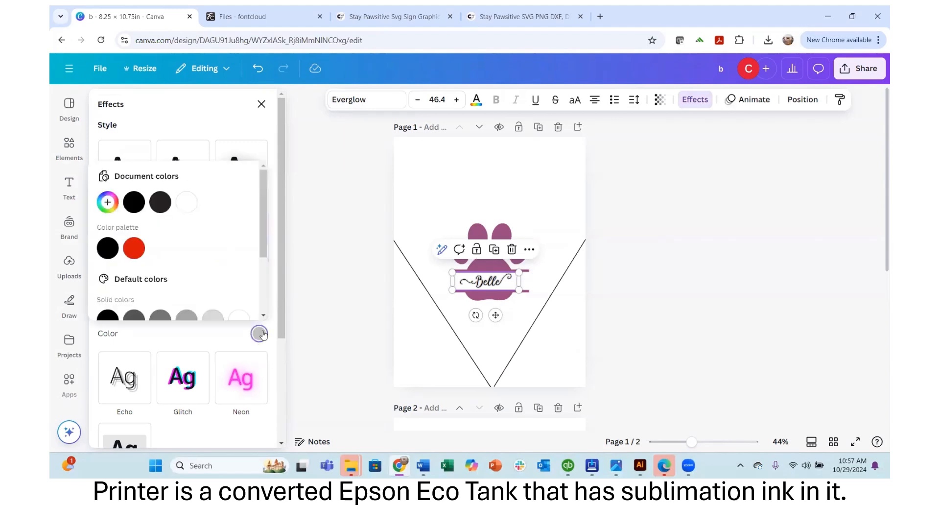
{"action": "scroll", "coordinate": [199, 258], "scroll_direction": "down", "scroll_amount": 2}
{"action": "scroll", "coordinate": [196, 261], "scroll_direction": "down", "scroll_amount": 1}
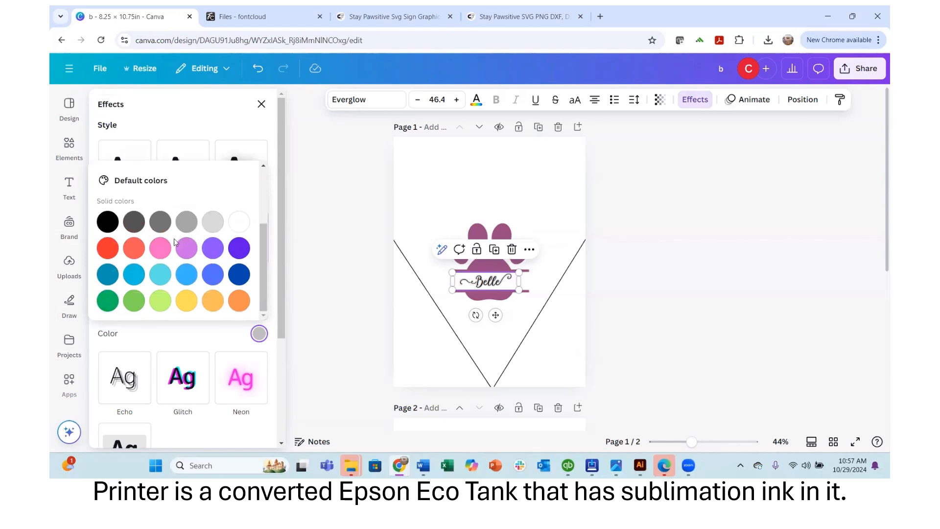
{"action": "left_click", "coordinate": [187, 250]}
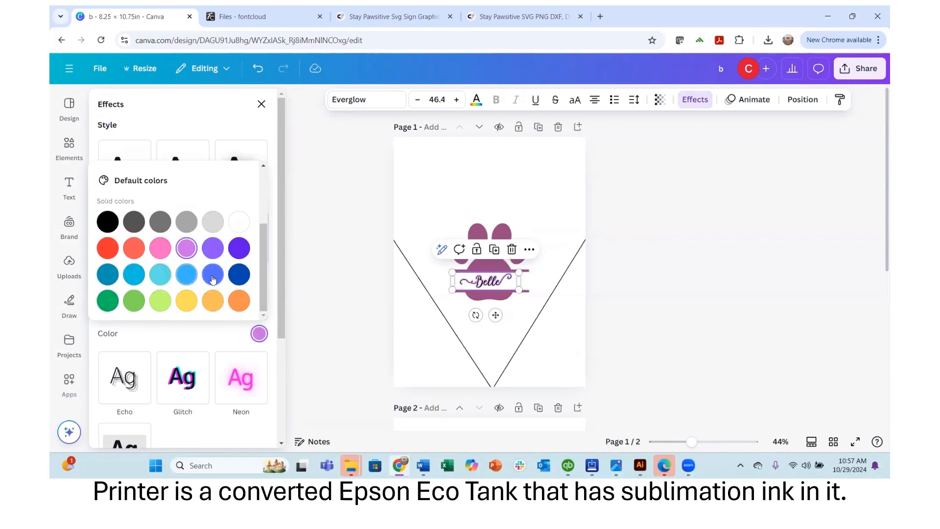
{"action": "left_click", "coordinate": [213, 278]}
{"action": "left_click", "coordinate": [239, 275]}
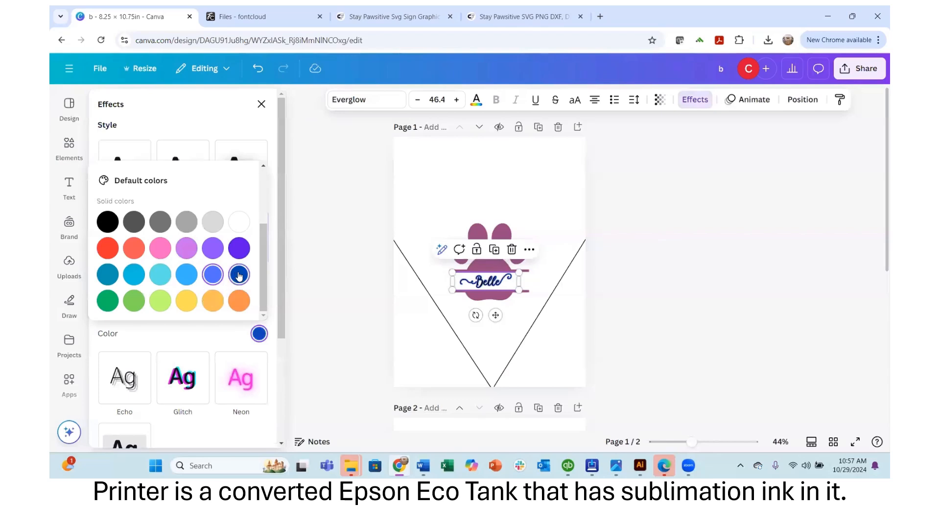
{"action": "left_click", "coordinate": [207, 249]}
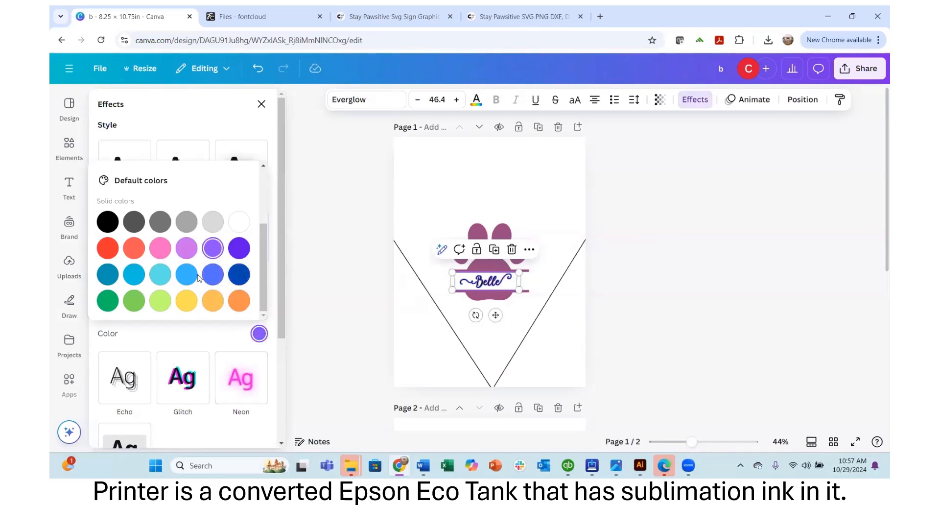
{"action": "left_click", "coordinate": [187, 250]}
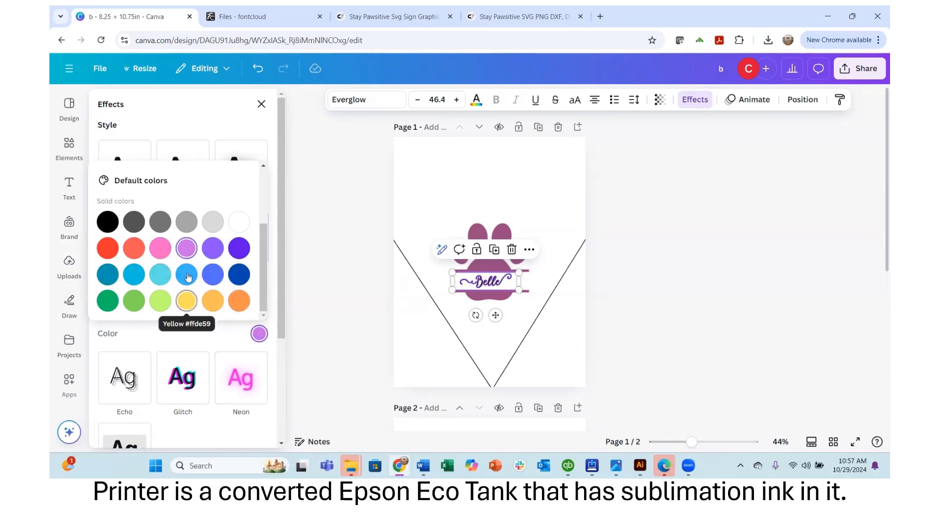
Step: Set the outline thickness of the "Belle" lettering to 128, judging it against the paw's white band
{"action": "left_click", "coordinate": [189, 338]}
{"action": "left_click_drag", "start_coordinate": [123, 314], "coordinate": [189, 299]}
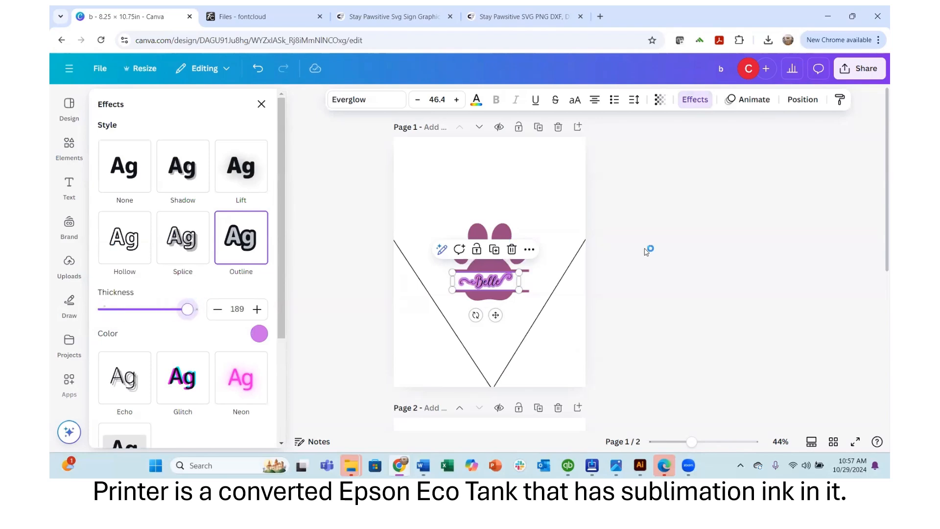
{"action": "left_click", "coordinate": [497, 285]}
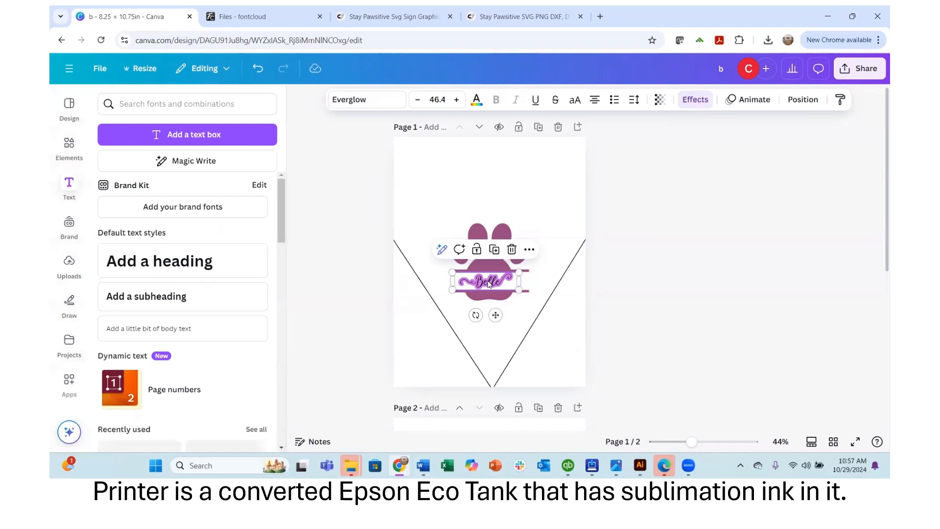
{"action": "left_click", "coordinate": [489, 284]}
{"action": "left_click", "coordinate": [733, 442]}
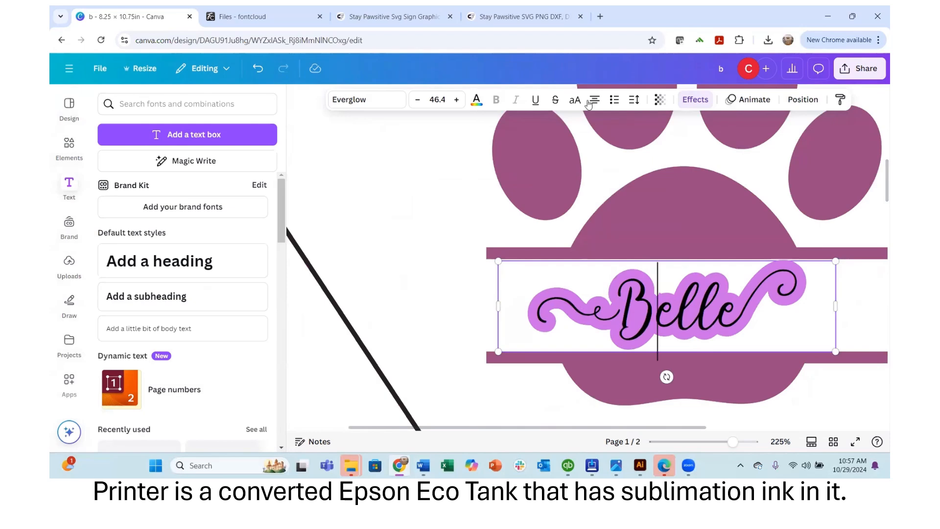
{"action": "left_click", "coordinate": [695, 99]}
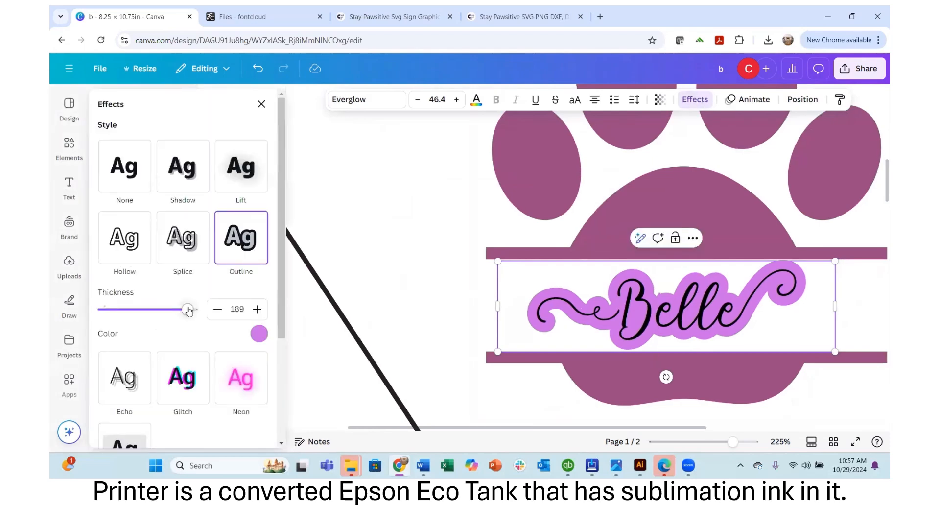
{"action": "left_click_drag", "start_coordinate": [188, 311], "coordinate": [161, 296]}
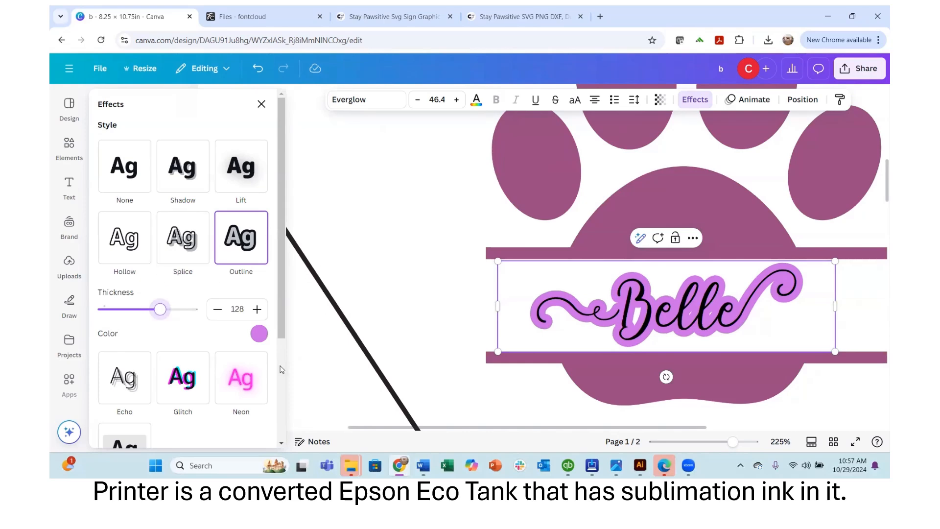
{"action": "left_click", "coordinate": [260, 333]}
{"action": "scroll", "coordinate": [185, 253], "scroll_direction": "down", "scroll_amount": 2}
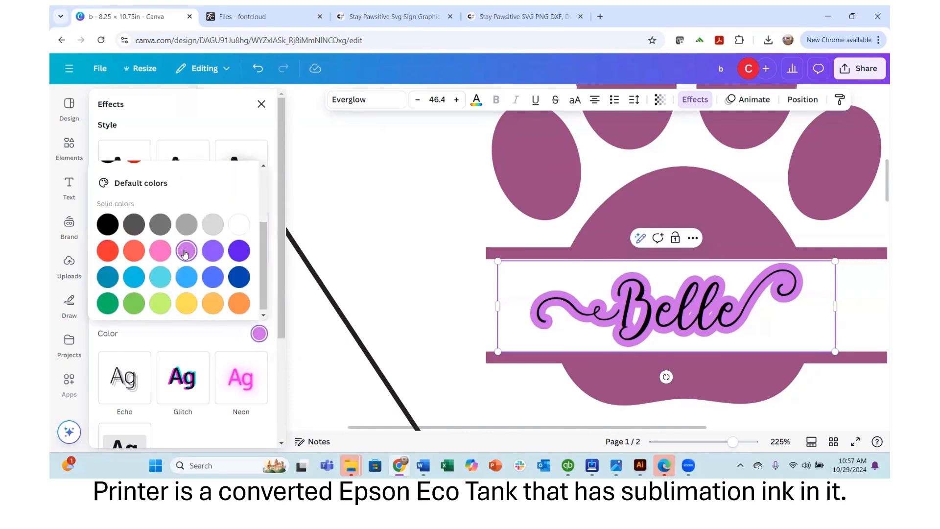
{"action": "scroll", "coordinate": [185, 261], "scroll_direction": "up", "scroll_amount": 2}
{"action": "scroll", "coordinate": [184, 262], "scroll_direction": "down", "scroll_amount": 2}
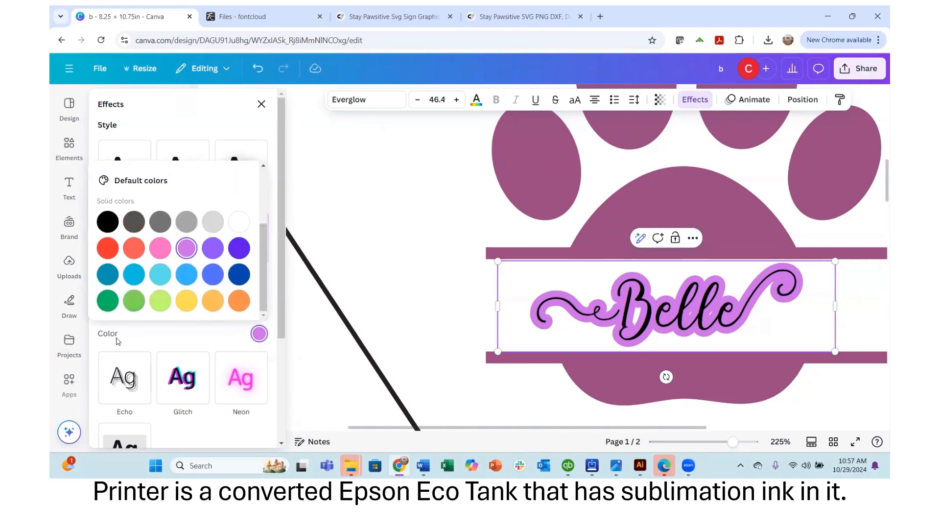
{"action": "left_click", "coordinate": [118, 331]}
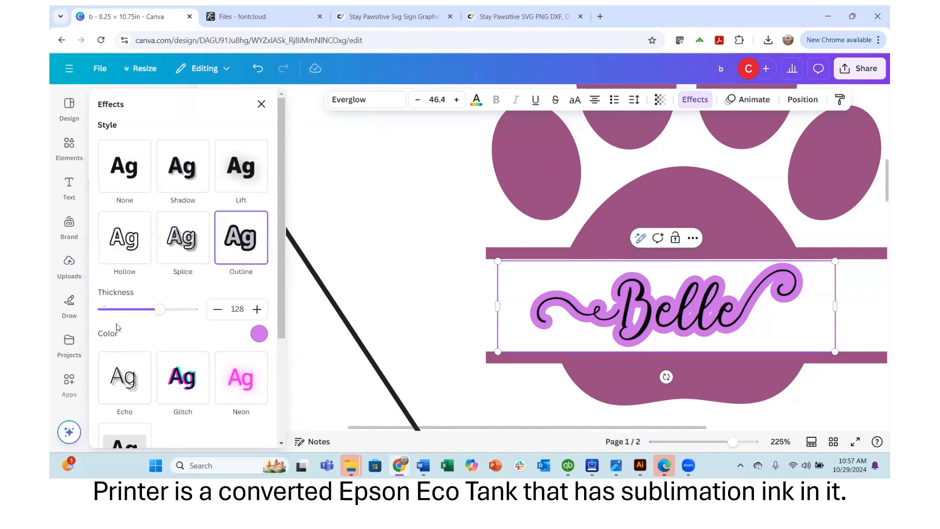
Step: Give the "Belle" outline the custom magenta colour #AF1B9C
{"action": "left_click", "coordinate": [259, 334]}
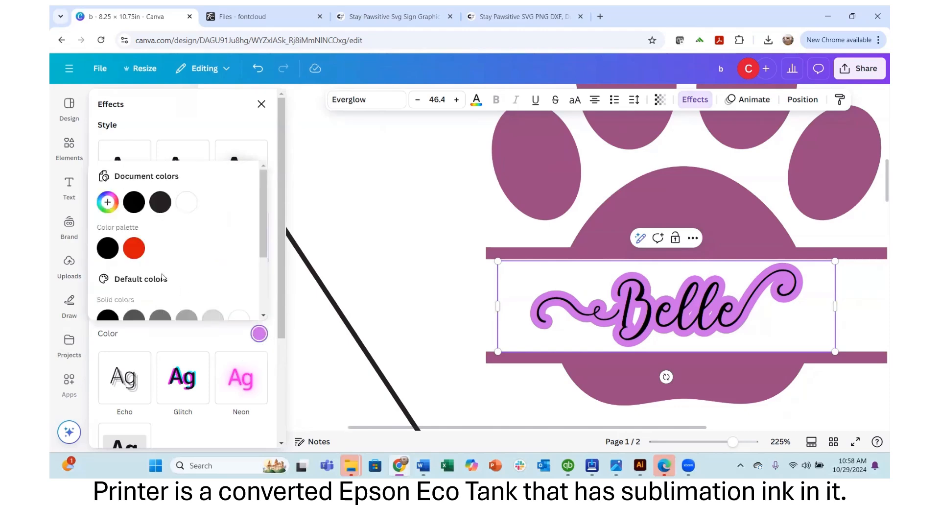
{"action": "left_click", "coordinate": [108, 203]}
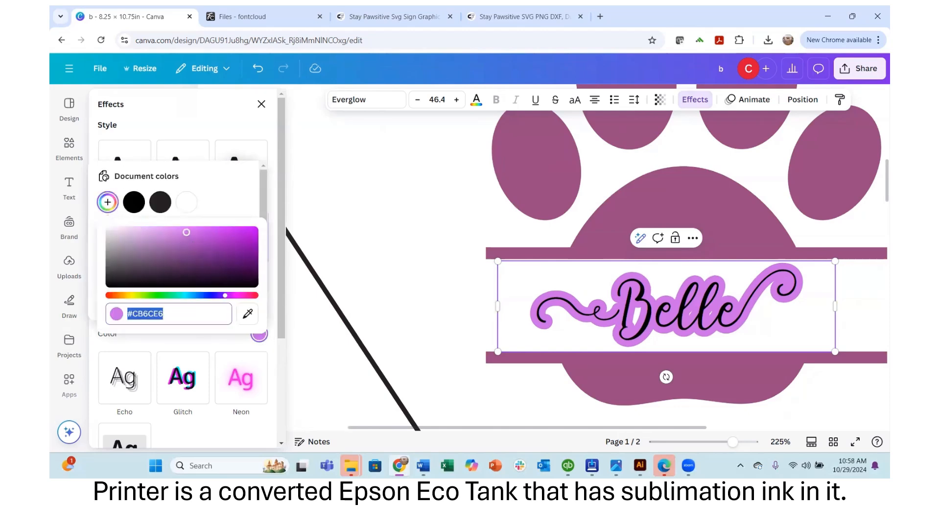
{"action": "left_click", "coordinate": [237, 257]}
{"action": "left_click", "coordinate": [246, 266]}
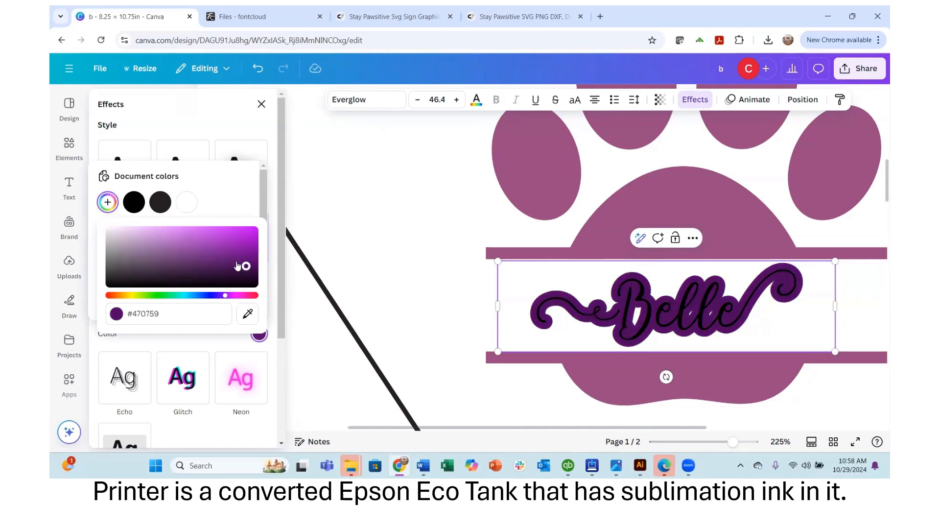
{"action": "left_click", "coordinate": [231, 253]}
{"action": "left_click", "coordinate": [166, 260]}
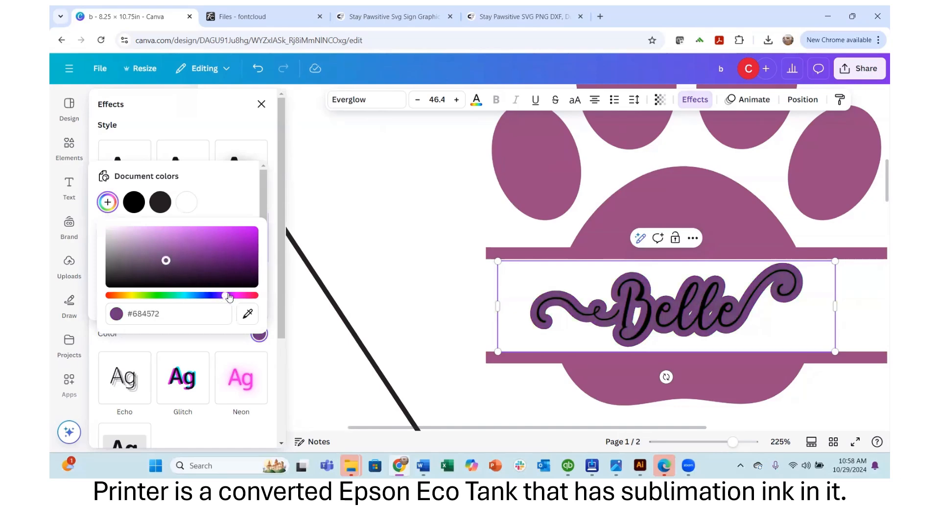
{"action": "left_click_drag", "start_coordinate": [227, 297], "coordinate": [234, 295]}
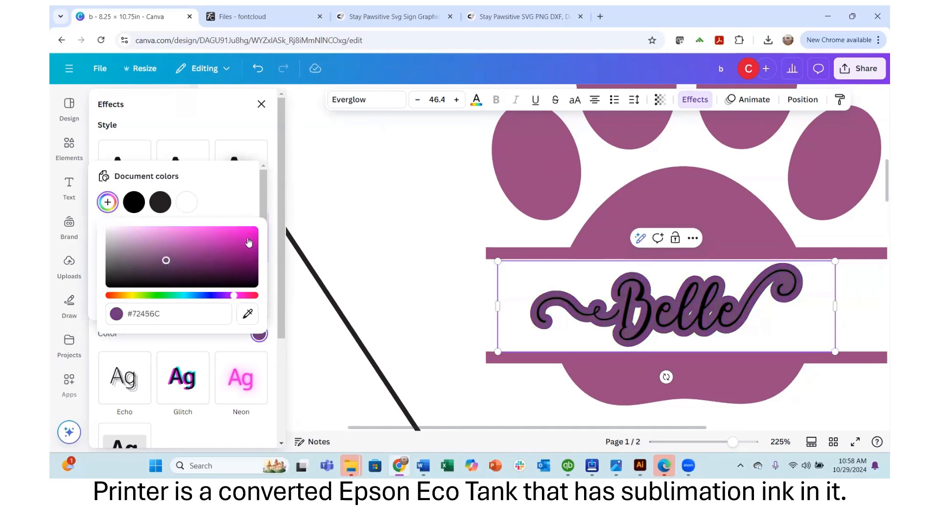
{"action": "left_click", "coordinate": [248, 239]}
{"action": "left_click", "coordinate": [234, 246]}
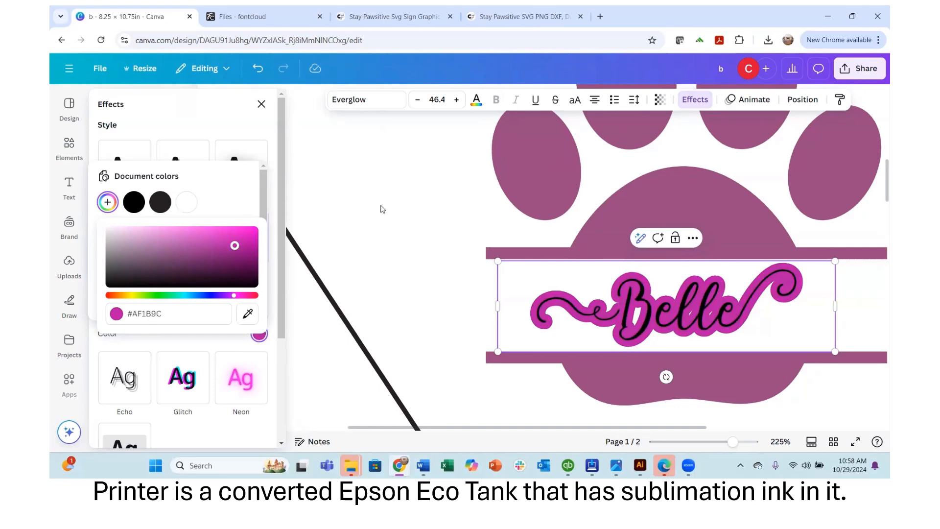
{"action": "left_click", "coordinate": [404, 229]}
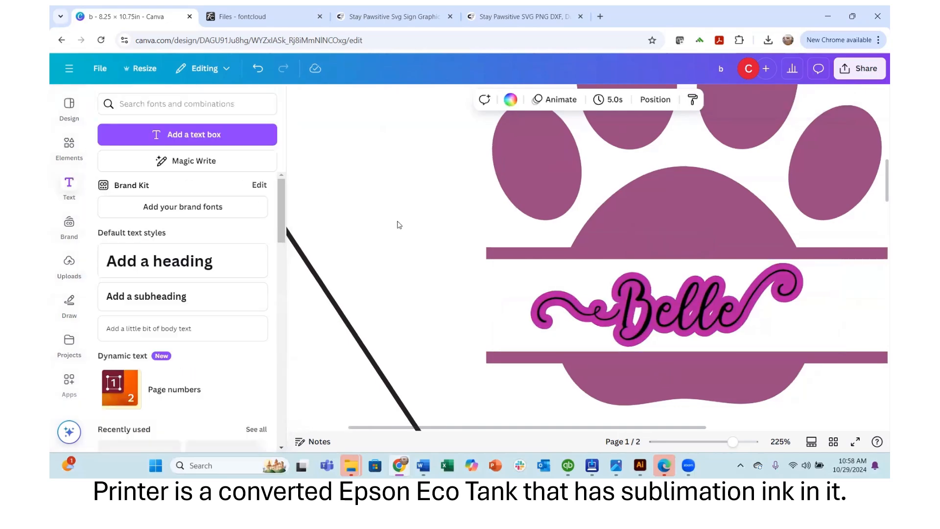
Step: Add the uploaded black paw with the heart cutout to page 1
{"action": "left_click_drag", "start_coordinate": [732, 442], "coordinate": [708, 442]}
{"action": "scroll", "coordinate": [585, 307], "scroll_direction": "down", "scroll_amount": 5}
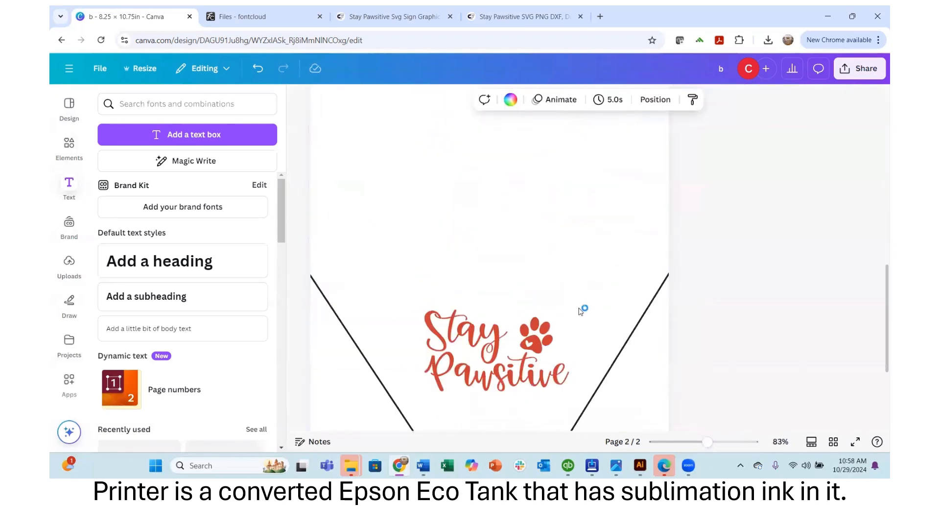
{"action": "scroll", "coordinate": [579, 316], "scroll_direction": "up", "scroll_amount": 6}
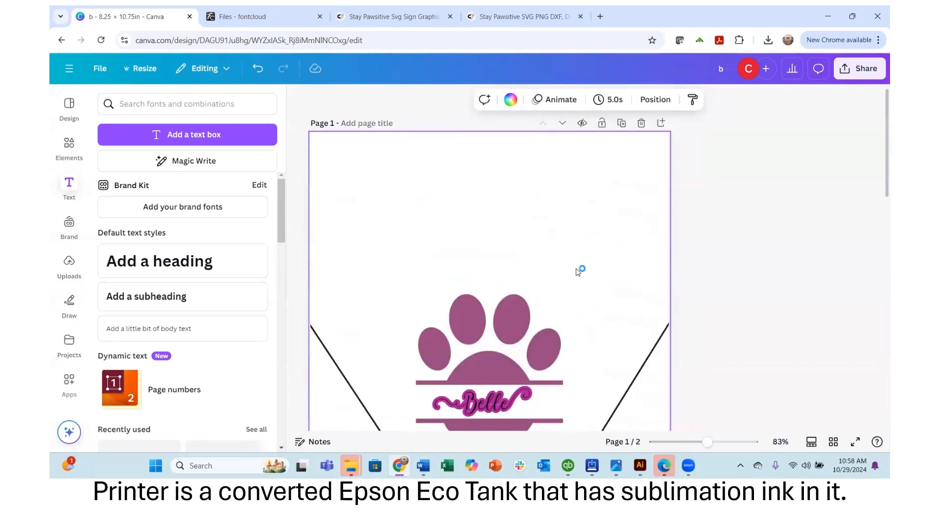
{"action": "left_click", "coordinate": [695, 443]}
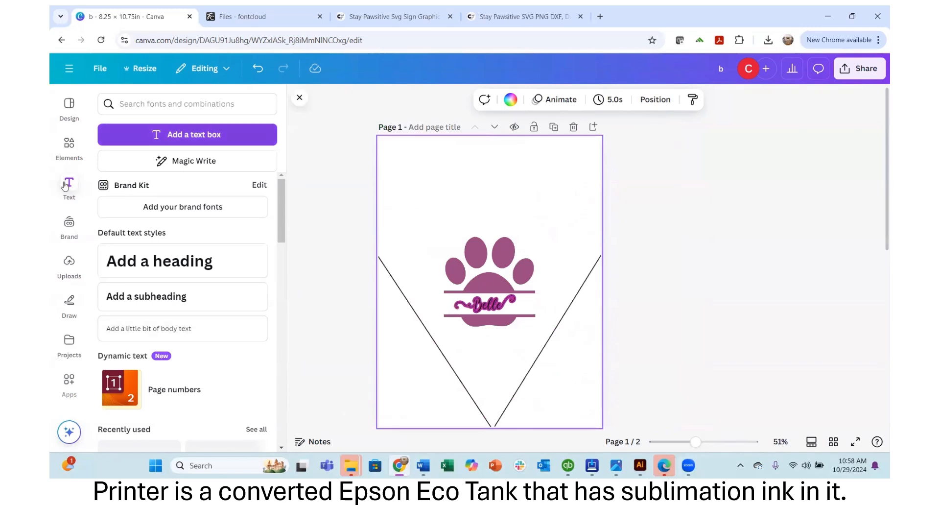
{"action": "left_click", "coordinate": [70, 266]}
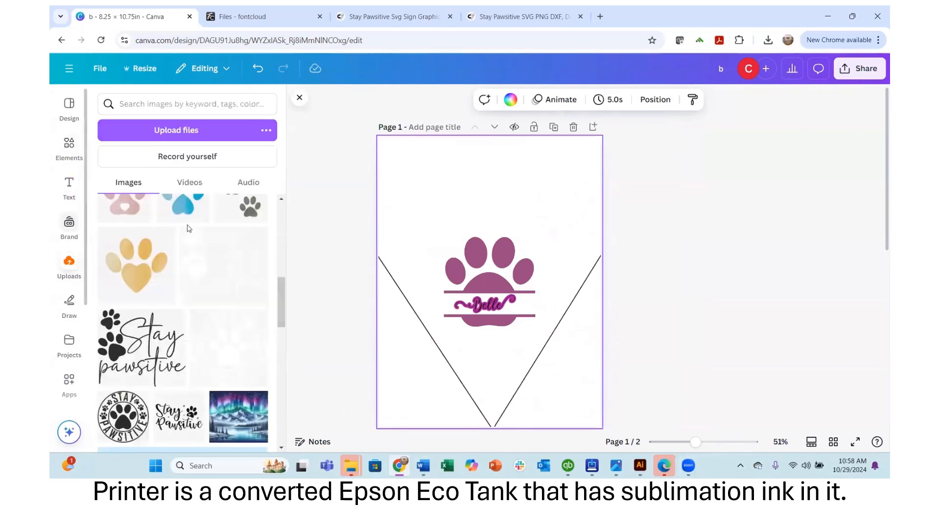
{"action": "scroll", "coordinate": [193, 296], "scroll_direction": "up", "scroll_amount": 3}
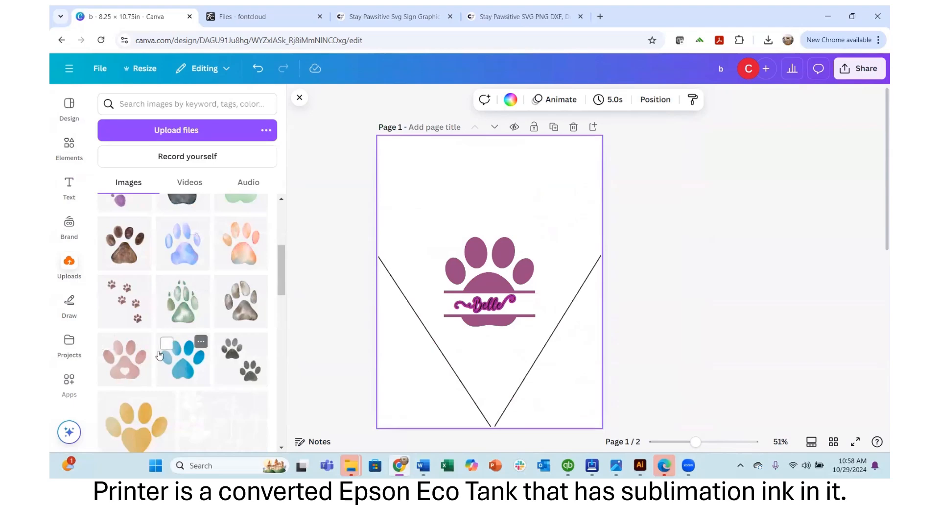
{"action": "scroll", "coordinate": [159, 352], "scroll_direction": "up", "scroll_amount": 4}
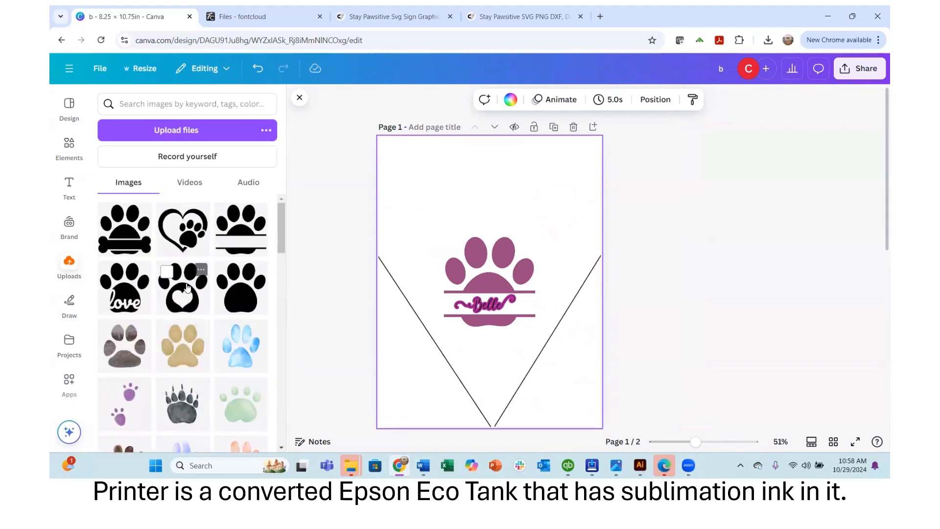
{"action": "left_click", "coordinate": [188, 288]}
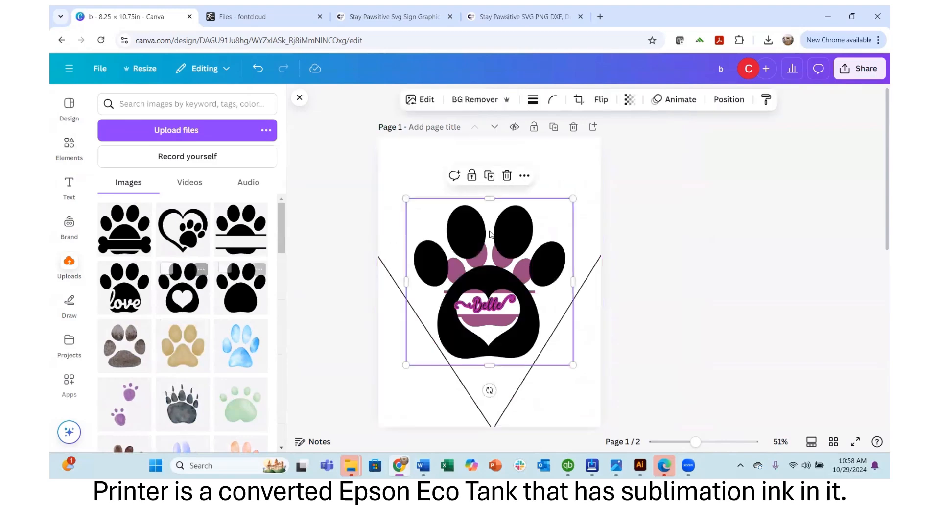
Step: Shrink the black heart paw, tilt it and place it up and to the left of the "Belle" paw
{"action": "left_click_drag", "start_coordinate": [561, 215], "coordinate": [447, 325]}
{"action": "left_click_drag", "start_coordinate": [426, 366], "coordinate": [443, 246]}
{"action": "left_click", "coordinate": [258, 68]}
Step: Apply the Pop duotone to the small heart paw and place a tilted duplicate near page 1's upper-right corner
{"action": "left_click", "coordinate": [420, 101]}
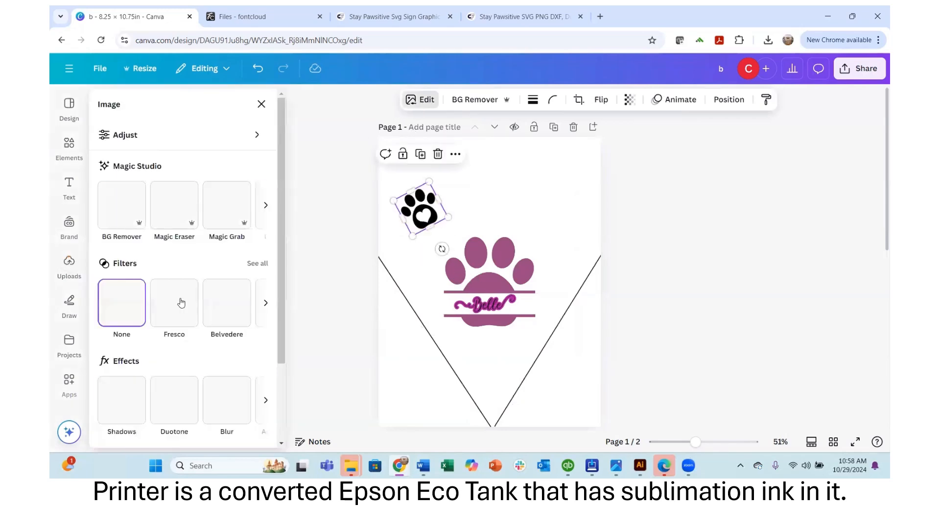
{"action": "left_click", "coordinate": [174, 400]}
{"action": "left_click", "coordinate": [132, 295]}
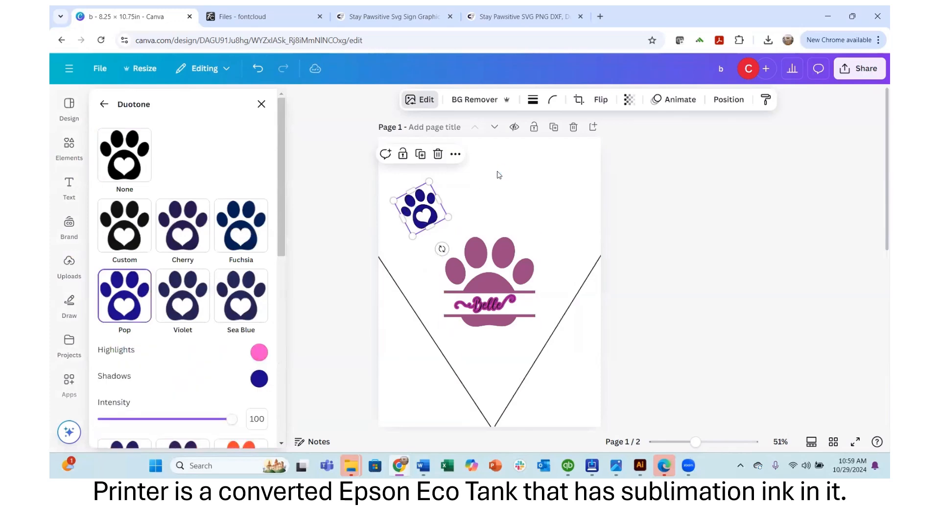
{"action": "left_click", "coordinate": [425, 158]}
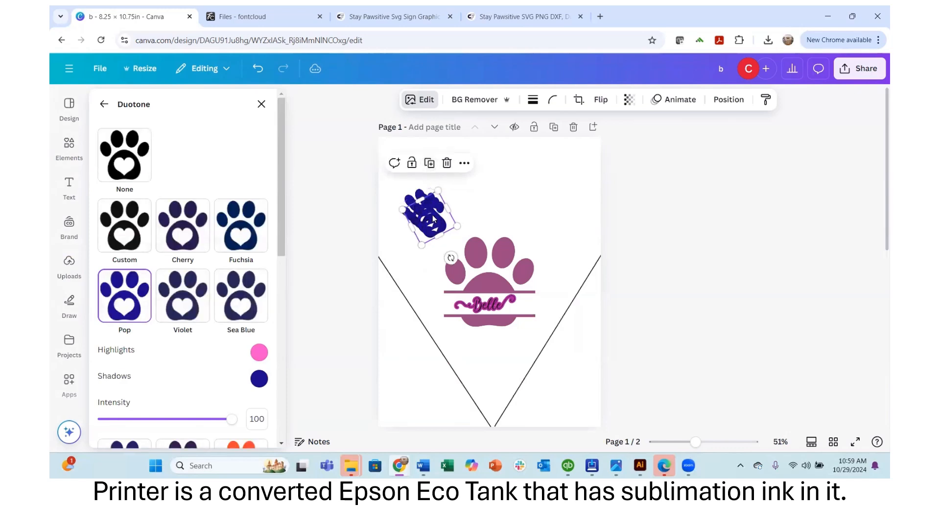
{"action": "left_click_drag", "start_coordinate": [537, 177], "coordinate": [584, 212]}
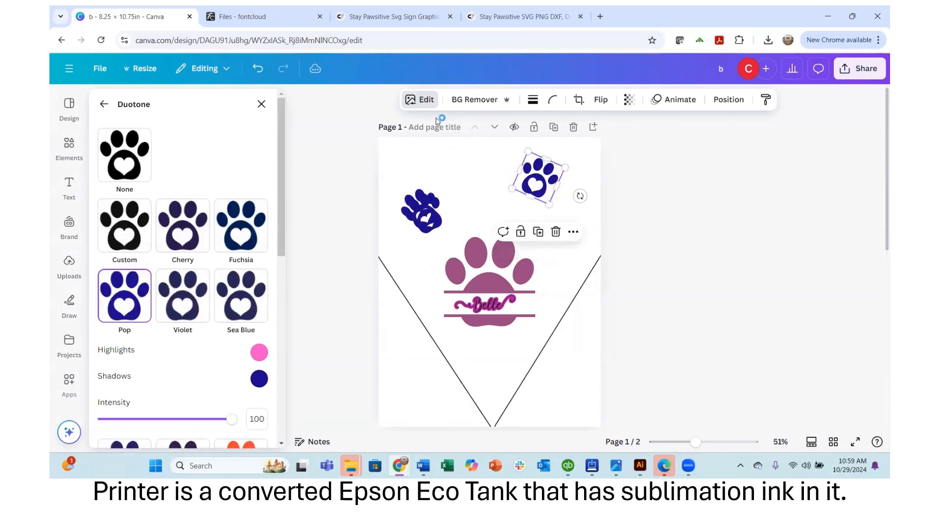
Step: Try a deeper pink highlights colour in the upper-right paw's Pop duotone, then undo the change
{"action": "left_click", "coordinate": [426, 101]}
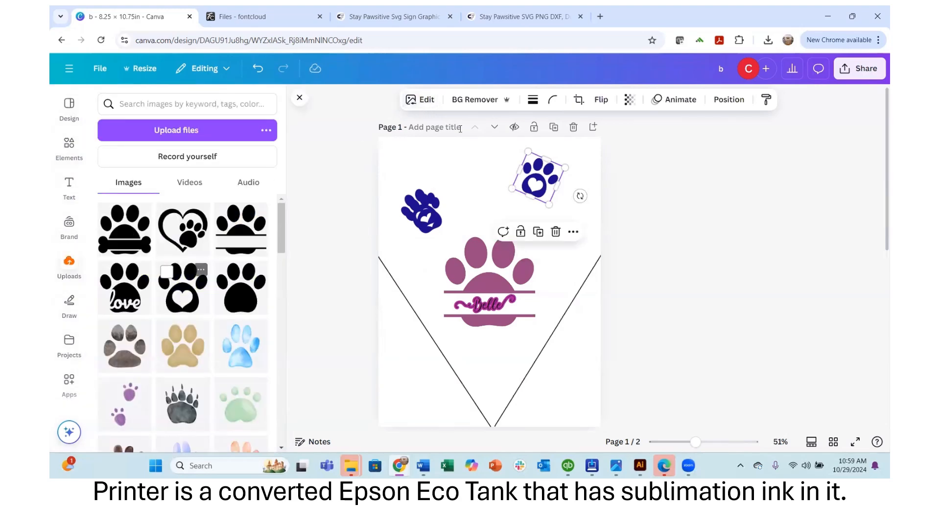
{"action": "left_click", "coordinate": [425, 100]}
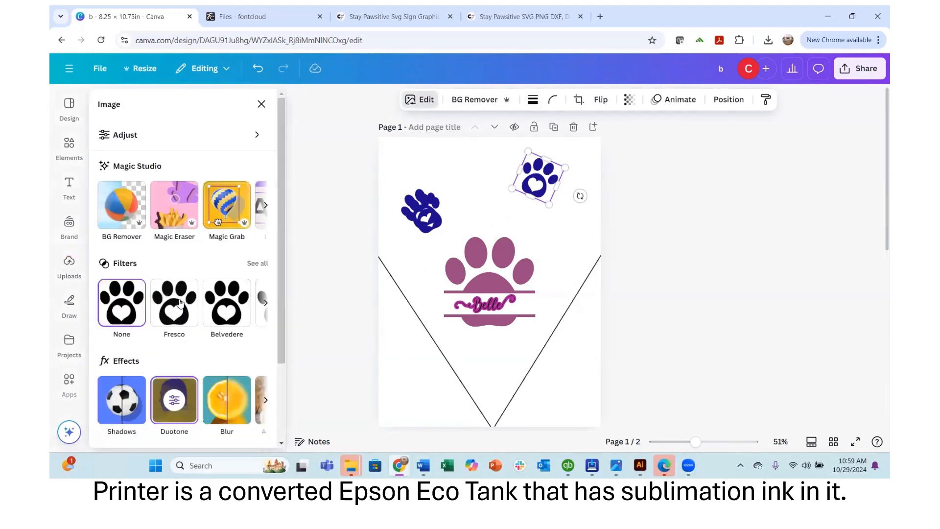
{"action": "left_click", "coordinate": [163, 417]}
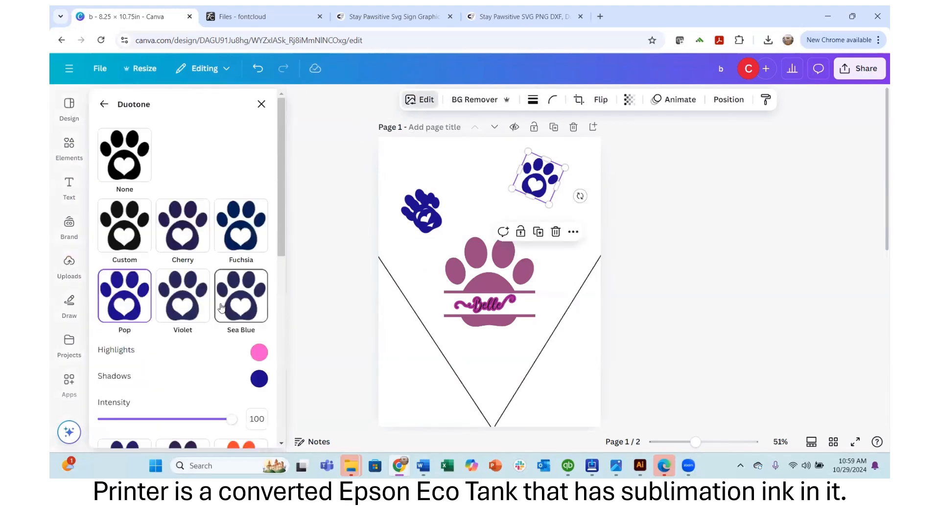
{"action": "scroll", "coordinate": [167, 372], "scroll_direction": "down", "scroll_amount": 2}
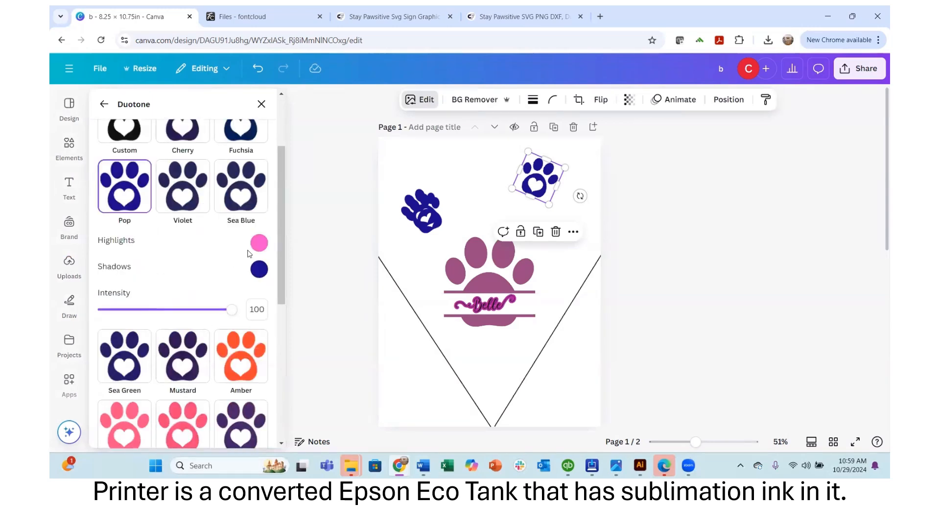
{"action": "left_click", "coordinate": [260, 243]}
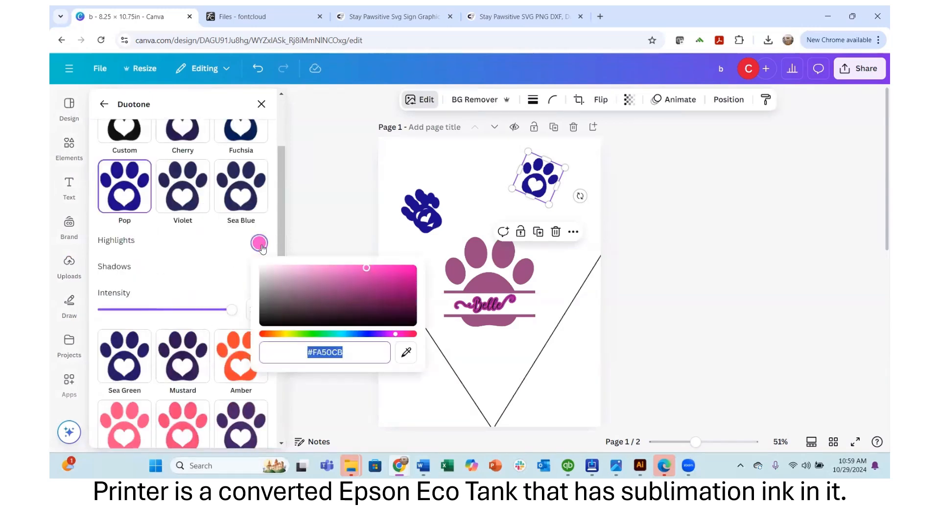
{"action": "left_click", "coordinate": [411, 281]}
{"action": "left_click", "coordinate": [350, 212]}
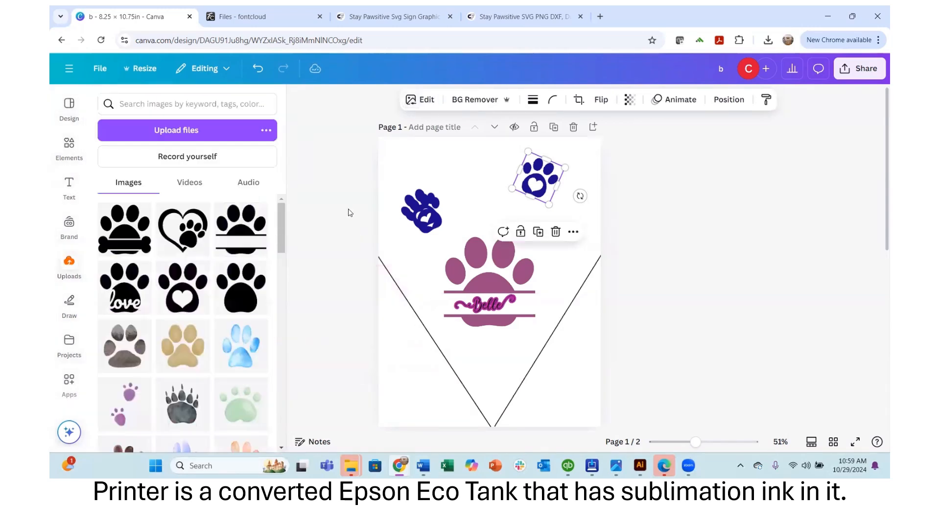
{"action": "left_click", "coordinate": [258, 68]}
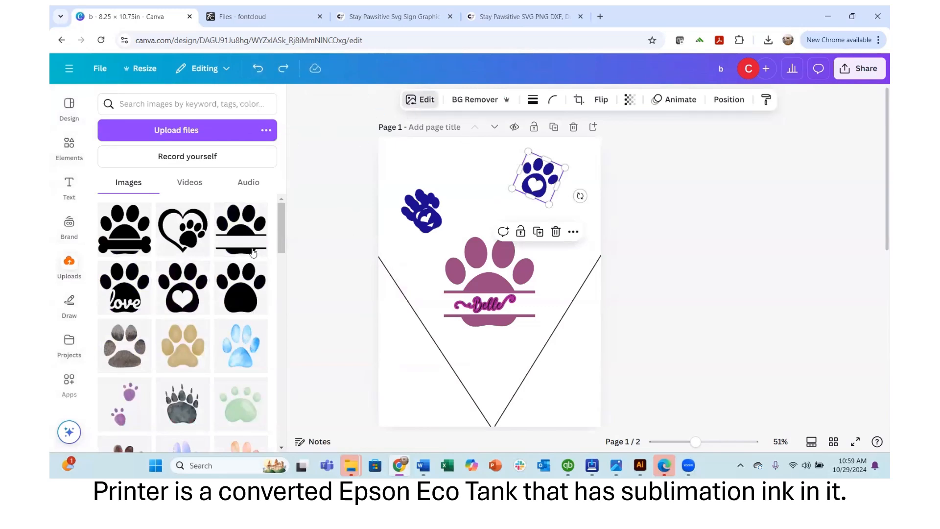
Step: Apply the Pomelo duotone to the heart paw in page 1's upper-right area
{"action": "left_click", "coordinate": [174, 401]}
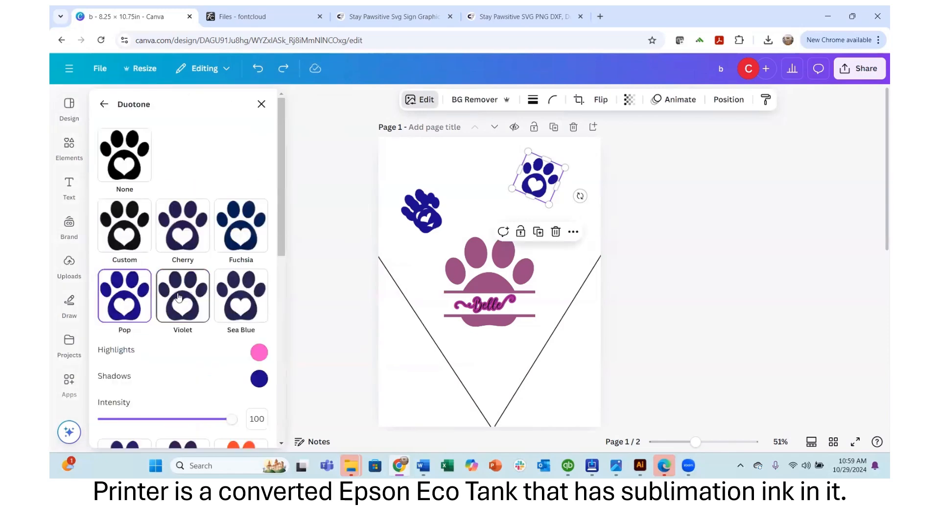
{"action": "scroll", "coordinate": [168, 318], "scroll_direction": "down", "scroll_amount": 3}
{"action": "scroll", "coordinate": [169, 315], "scroll_direction": "down", "scroll_amount": 1}
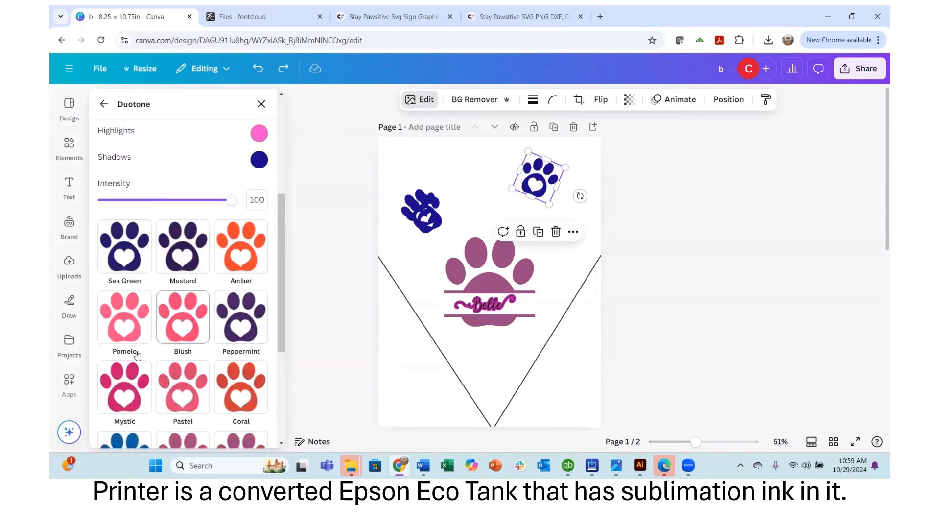
{"action": "left_click", "coordinate": [138, 337]}
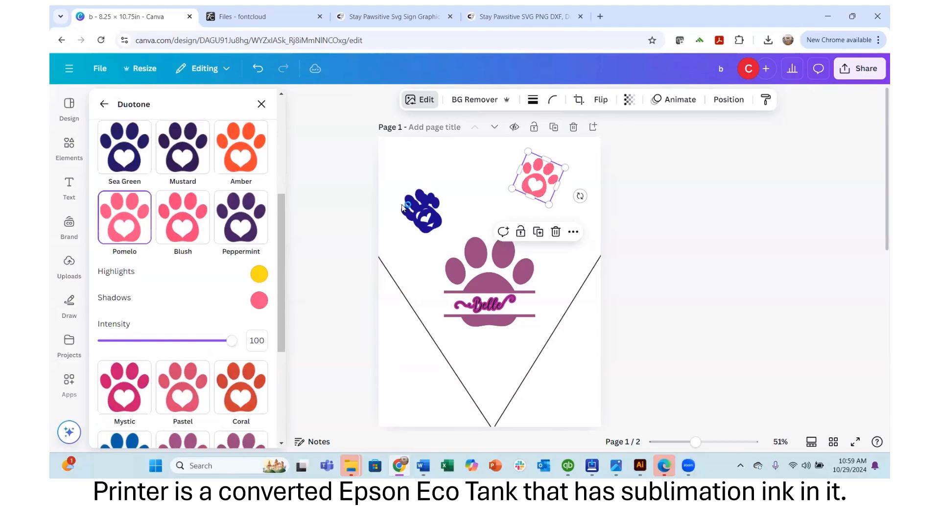
Step: Move the overlapping blue paw copy below the pink paw near the page's right edge, making it smaller and tilting it
{"action": "left_click_drag", "start_coordinate": [425, 230], "coordinate": [462, 239]}
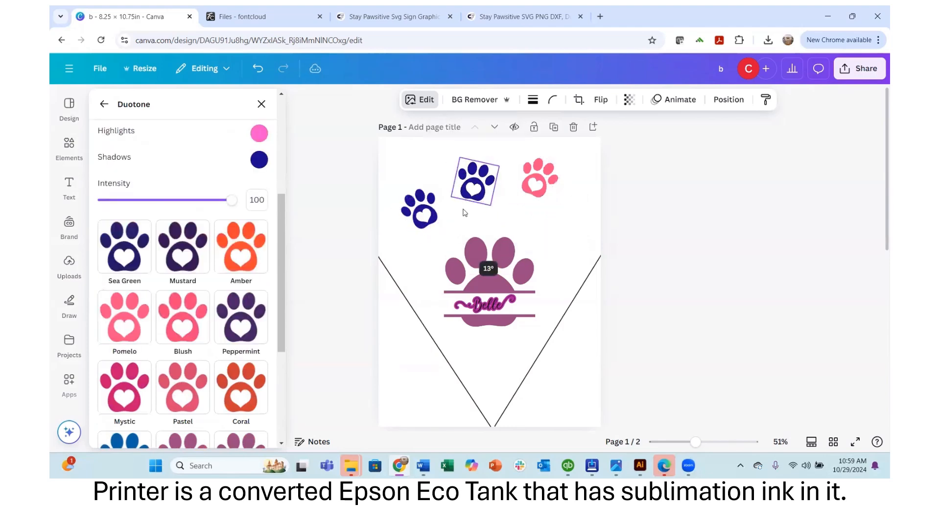
{"action": "left_click_drag", "start_coordinate": [464, 186], "coordinate": [560, 238]}
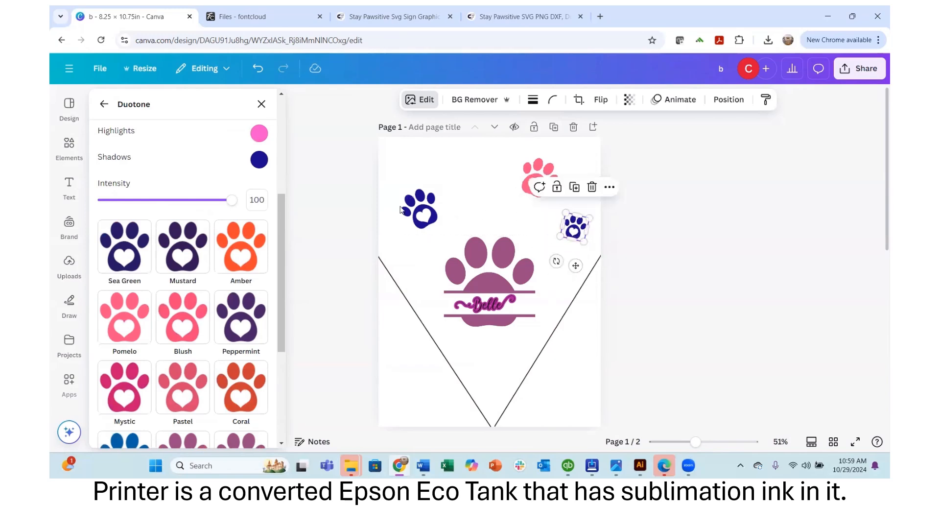
Step: Try the Dusk, Coral and Mustard duotones on the smallest paw and settle on Sea Green
{"action": "left_click", "coordinate": [426, 101]}
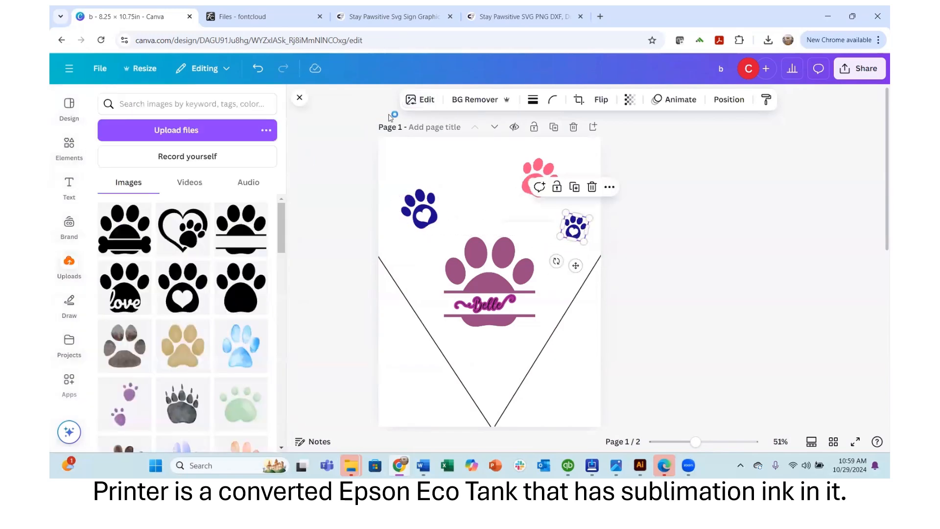
{"action": "left_click", "coordinate": [421, 100]}
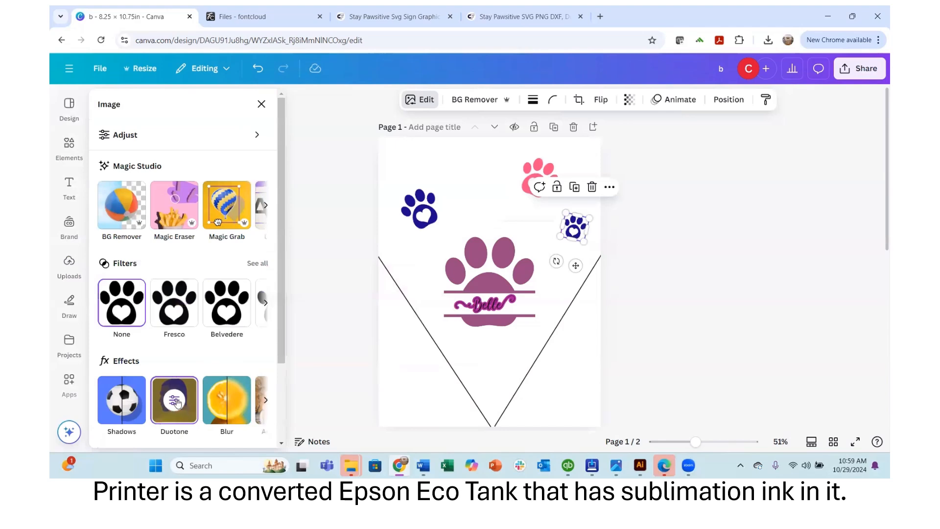
{"action": "left_click", "coordinate": [189, 416]}
{"action": "scroll", "coordinate": [190, 343], "scroll_direction": "down", "scroll_amount": 5}
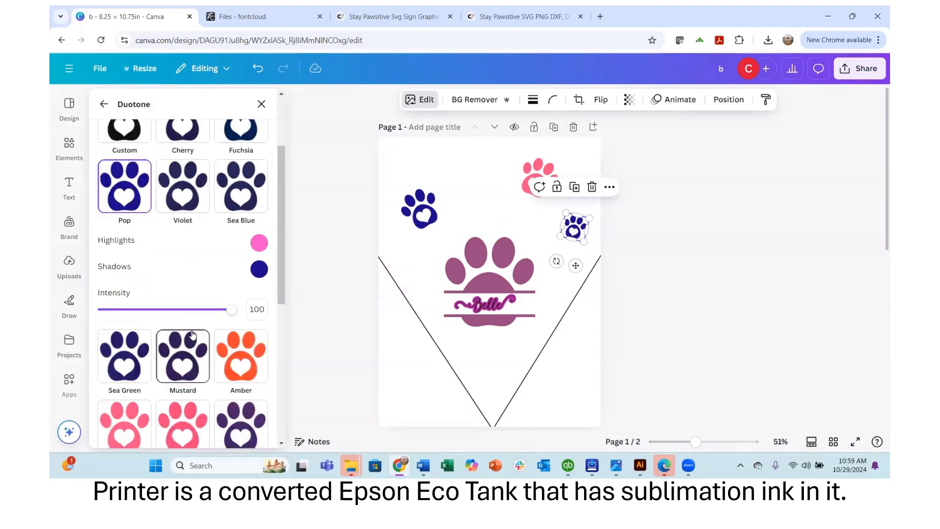
{"action": "scroll", "coordinate": [188, 360], "scroll_direction": "down", "scroll_amount": 2}
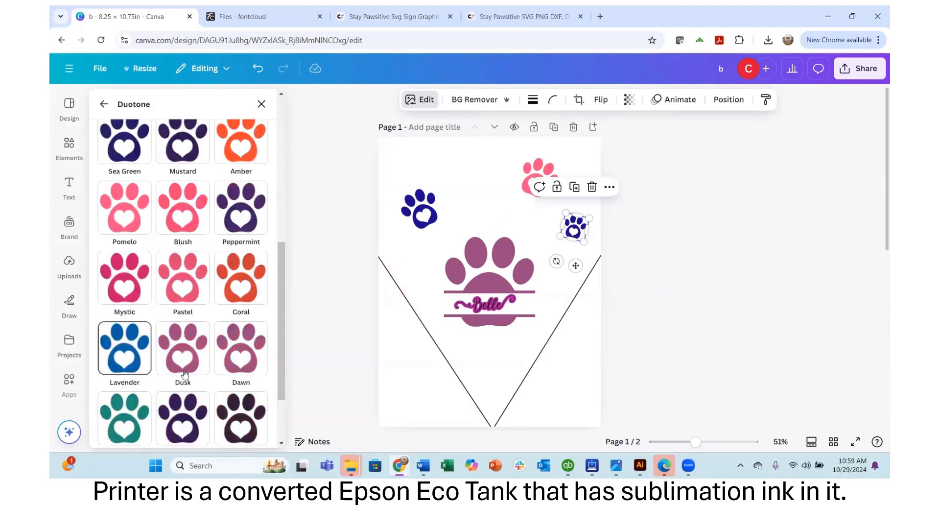
{"action": "left_click", "coordinate": [184, 348]}
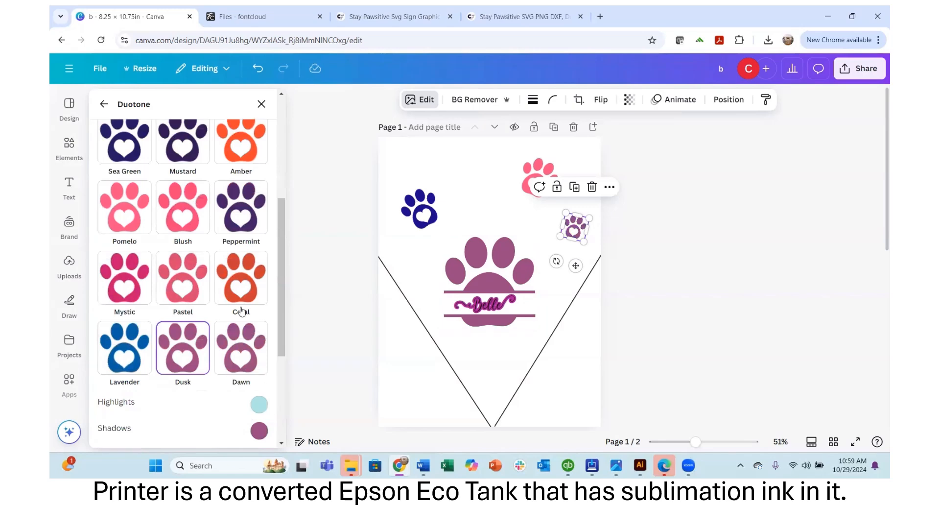
{"action": "left_click", "coordinate": [228, 275]}
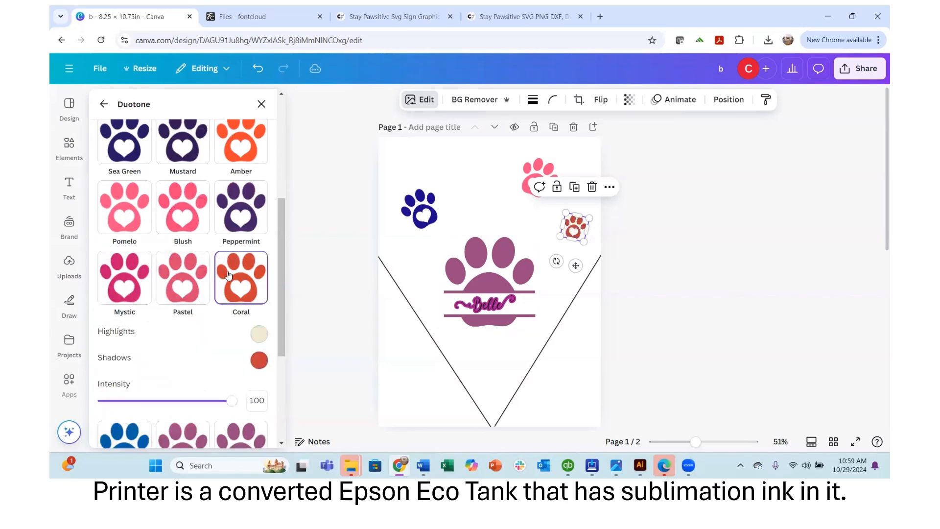
{"action": "left_click", "coordinate": [169, 158]}
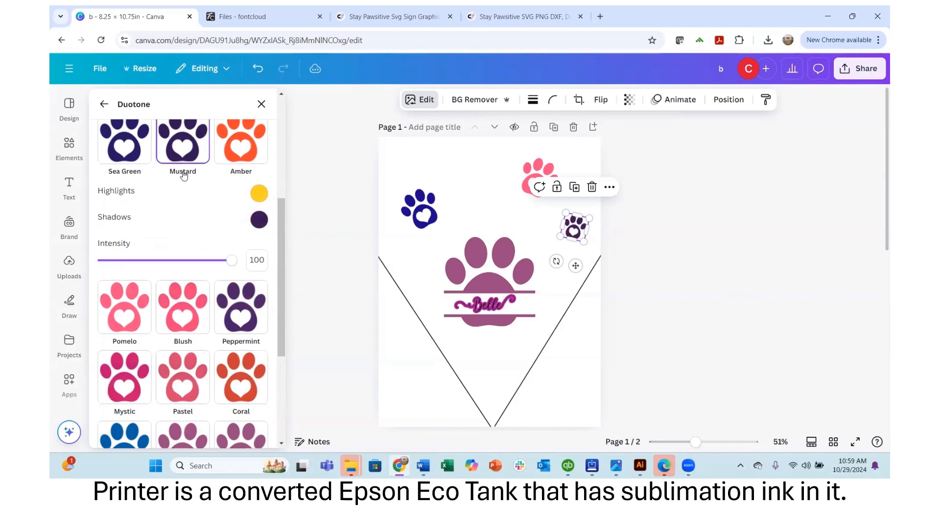
{"action": "left_click", "coordinate": [127, 158]}
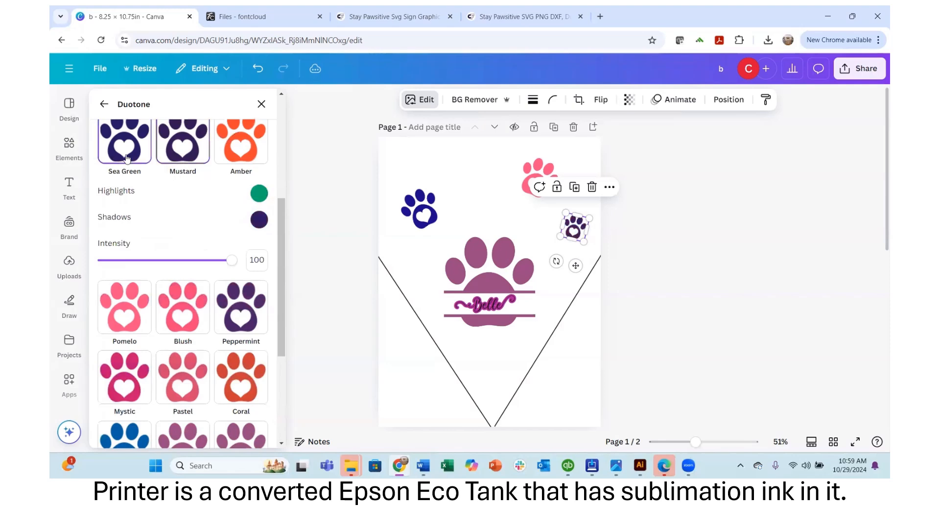
{"action": "left_click", "coordinate": [643, 212]}
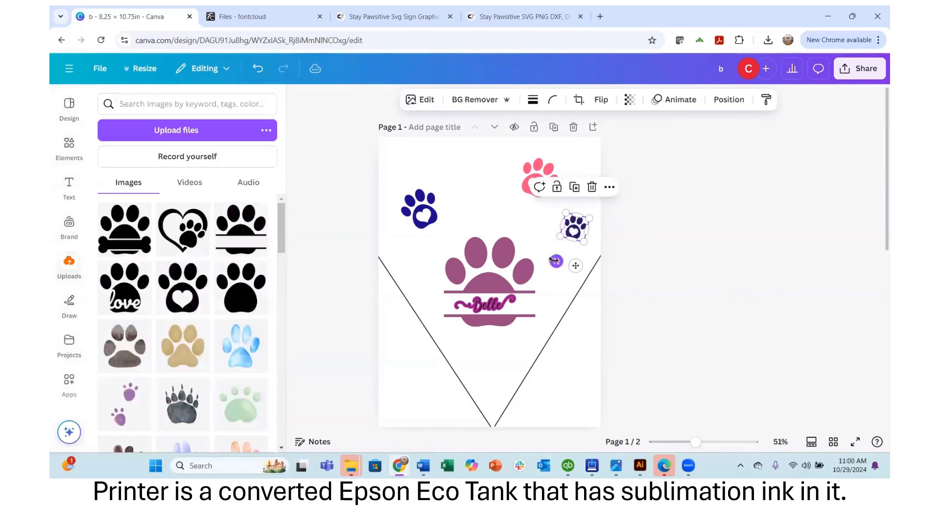
Step: Tilt the smallest paw slightly further and check it against the Stay Pawsitive design on page 2
{"action": "left_click_drag", "start_coordinate": [552, 259], "coordinate": [549, 256]}
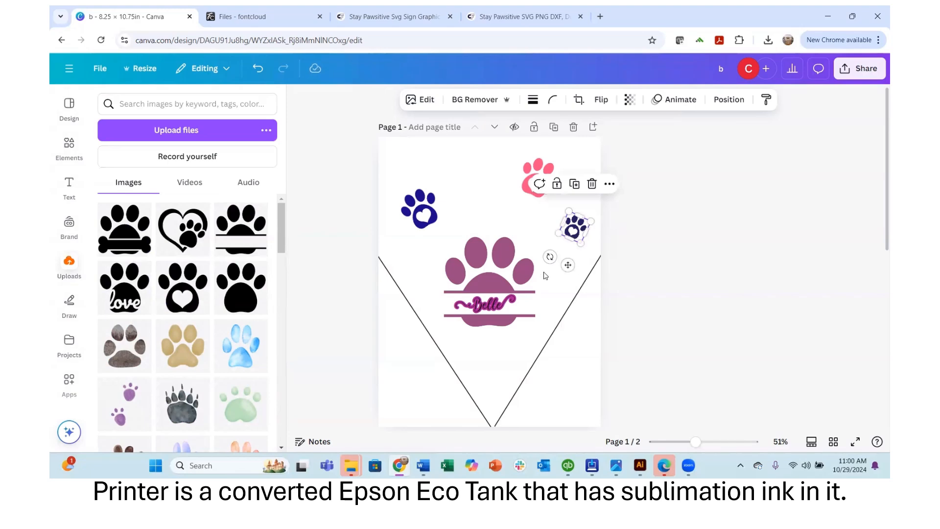
{"action": "scroll", "coordinate": [511, 276], "scroll_direction": "down", "scroll_amount": 5}
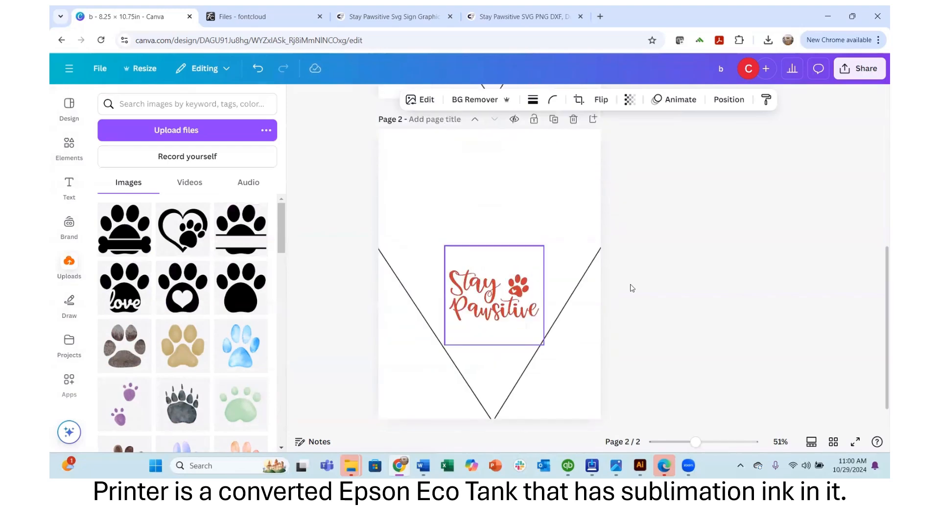
{"action": "scroll", "coordinate": [531, 271], "scroll_direction": "up", "scroll_amount": 5}
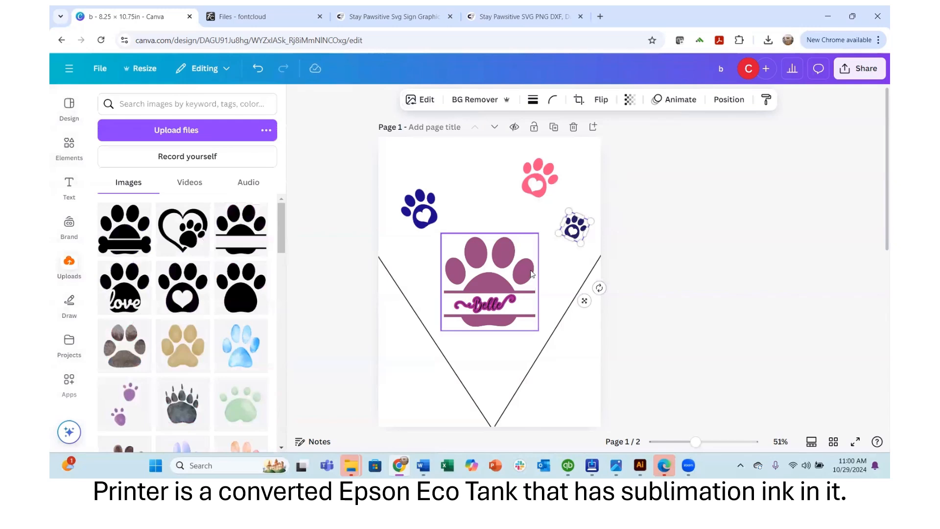
Step: Add the orange watercolour paw to page 2, shrink and tilt it, and place it to the upper left of the Stay Pawsitive text
{"action": "scroll", "coordinate": [532, 273], "scroll_direction": "down", "scroll_amount": 3}
{"action": "scroll", "coordinate": [353, 301], "scroll_direction": "down", "scroll_amount": 4}
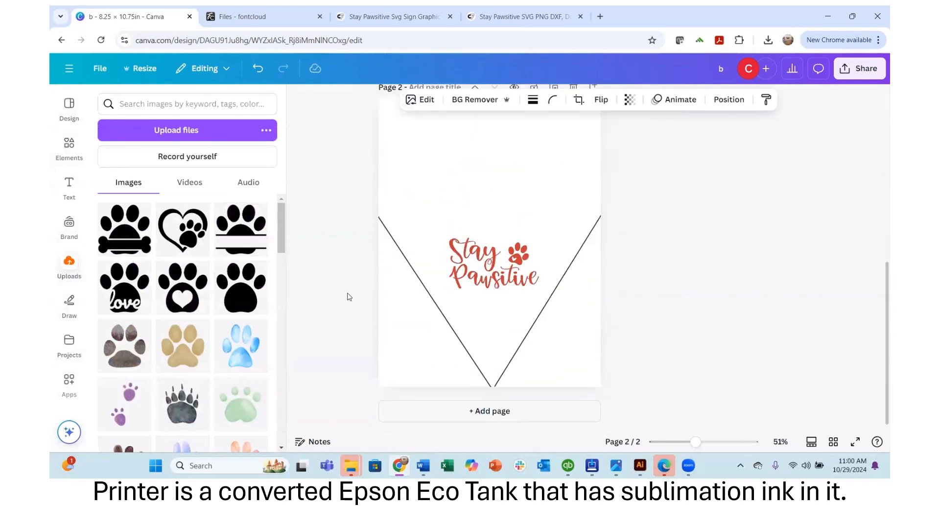
{"action": "scroll", "coordinate": [356, 253], "scroll_direction": "up", "scroll_amount": 1}
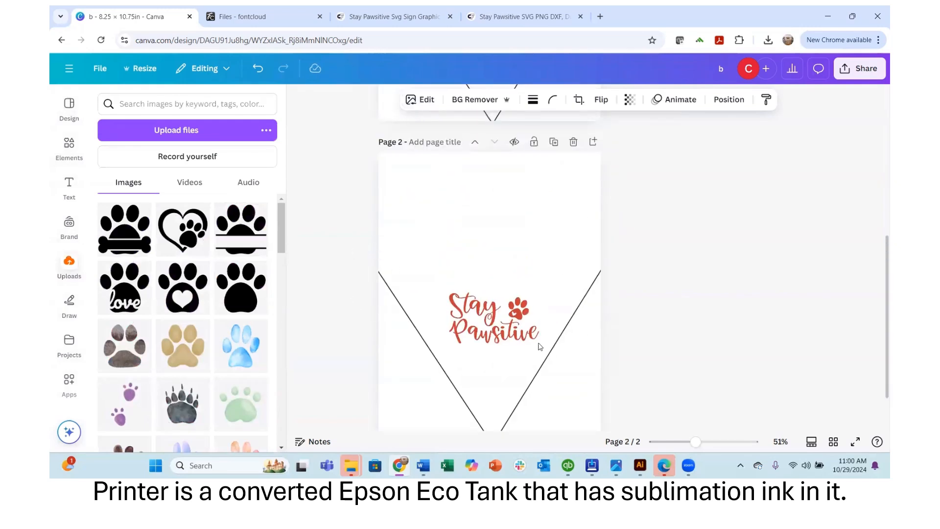
{"action": "scroll", "coordinate": [315, 330], "scroll_direction": "down", "scroll_amount": 1}
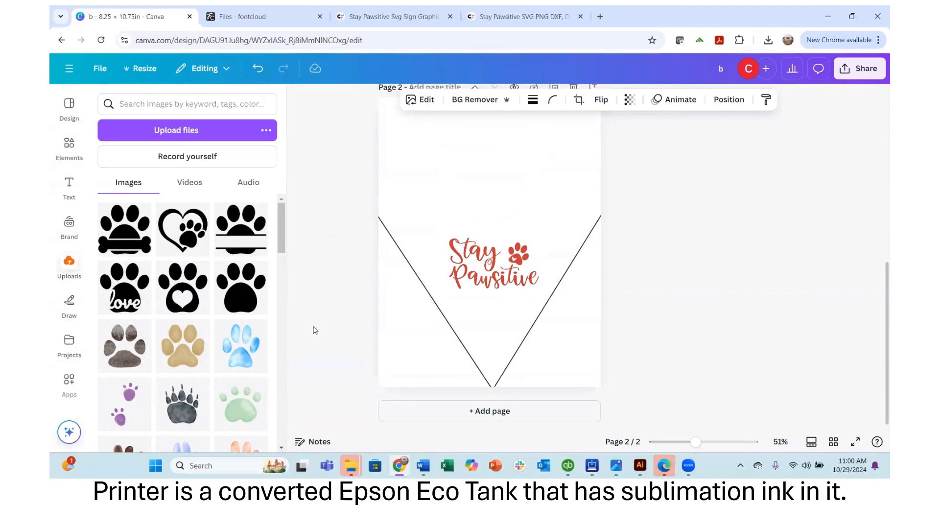
{"action": "scroll", "coordinate": [242, 360], "scroll_direction": "down", "scroll_amount": 2}
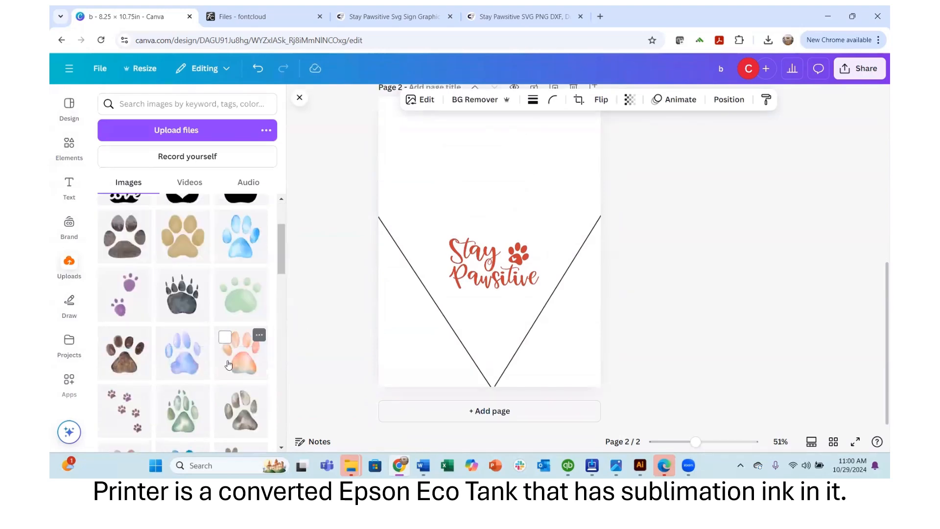
{"action": "left_click", "coordinate": [240, 360]}
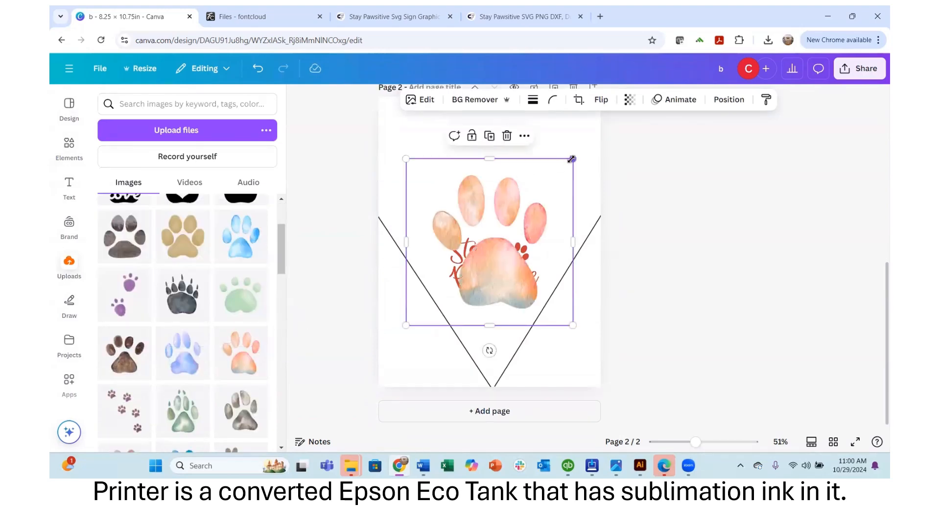
{"action": "left_click_drag", "start_coordinate": [573, 159], "coordinate": [440, 292]}
{"action": "left_click_drag", "start_coordinate": [435, 325], "coordinate": [443, 254]}
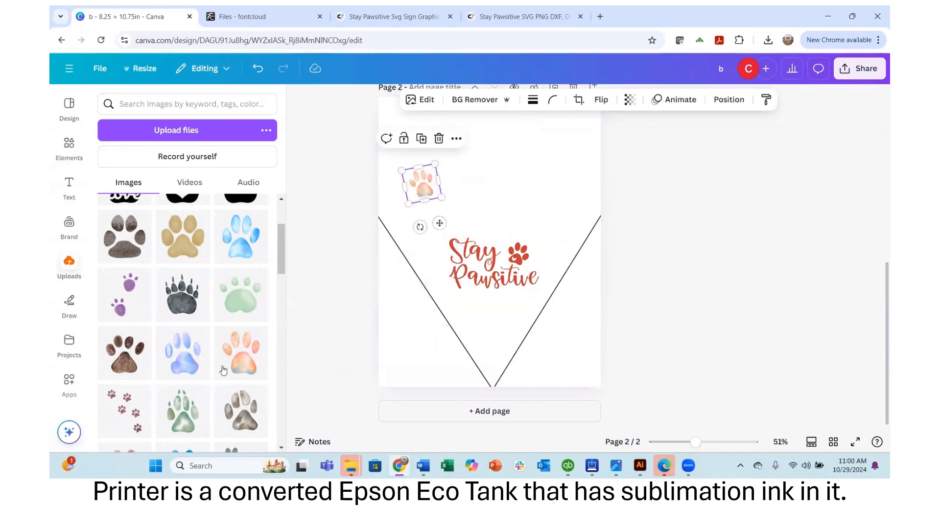
Step: Add the blue-purple watercolour paw to page 2, shrink and tilt it, and place it to the upper right of the Stay Pawsitive text
{"action": "left_click", "coordinate": [182, 353]}
{"action": "left_click_drag", "start_coordinate": [572, 158], "coordinate": [449, 282]}
{"action": "left_click_drag", "start_coordinate": [420, 350], "coordinate": [392, 349]}
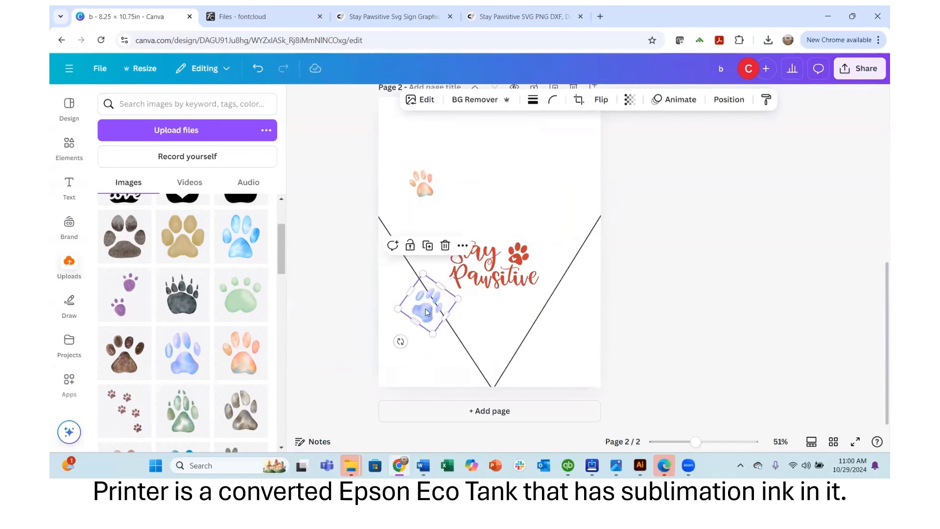
{"action": "left_click_drag", "start_coordinate": [424, 306], "coordinate": [556, 195]}
{"action": "left_click_drag", "start_coordinate": [558, 203], "coordinate": [553, 191]}
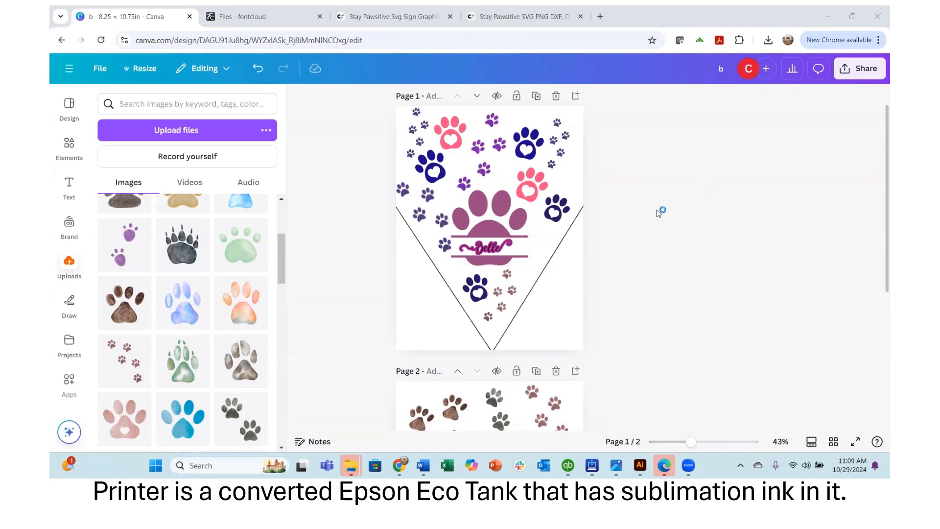
Step: Slightly enlarge the small brown paw trail below the Belle paw on page 1 and shift it up and to the right
{"action": "left_click", "coordinate": [515, 295]}
{"action": "left_click_drag", "start_coordinate": [511, 256], "coordinate": [518, 245]}
{"action": "left_click_drag", "start_coordinate": [520, 289], "coordinate": [524, 285]}
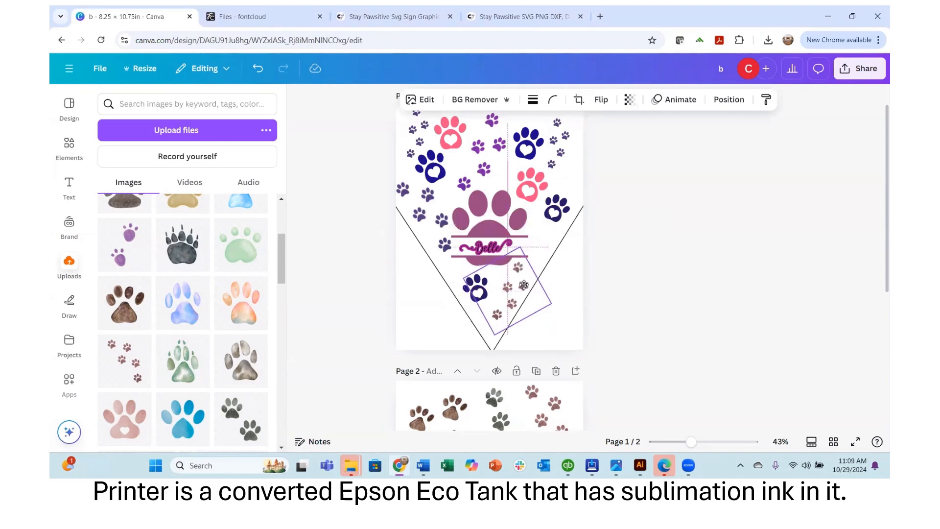
{"action": "left_click", "coordinate": [694, 238]}
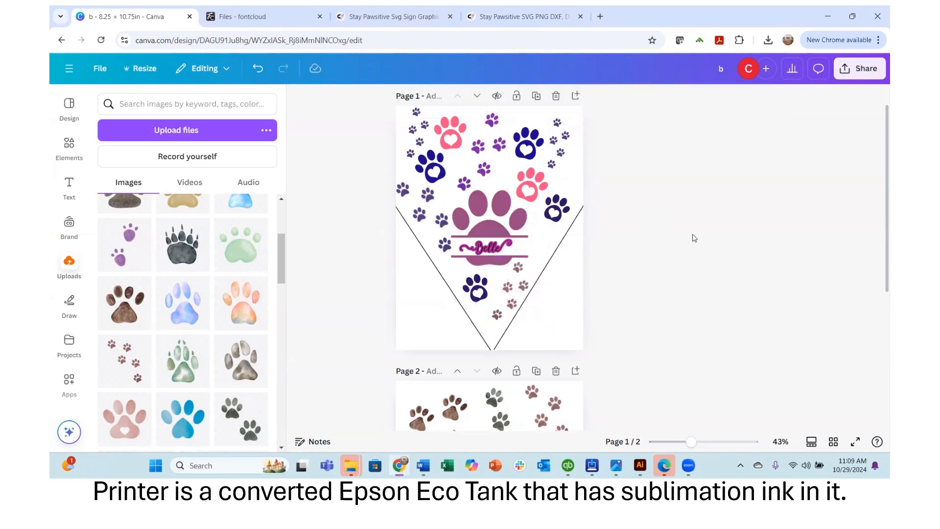
Step: Delete both diagonal guide lines from page 1
{"action": "left_click", "coordinate": [437, 269]}
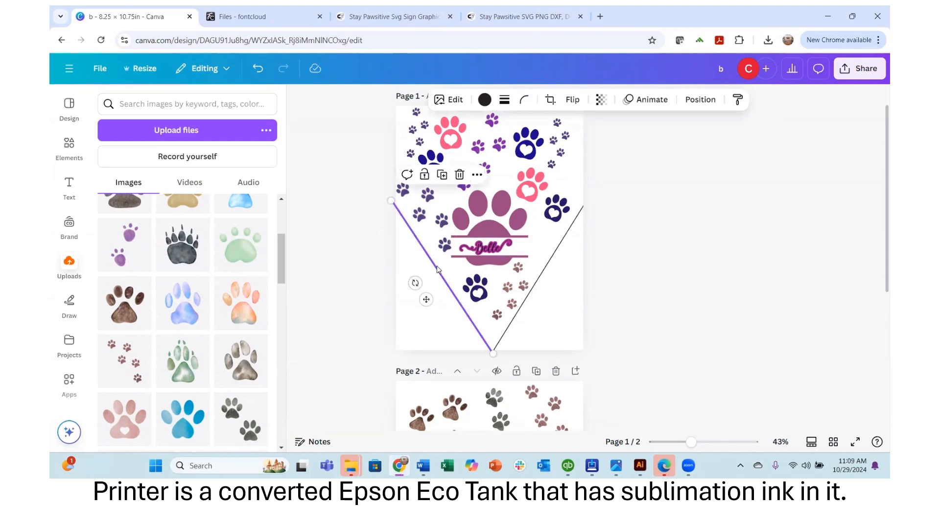
{"action": "key", "text": "Delete"}
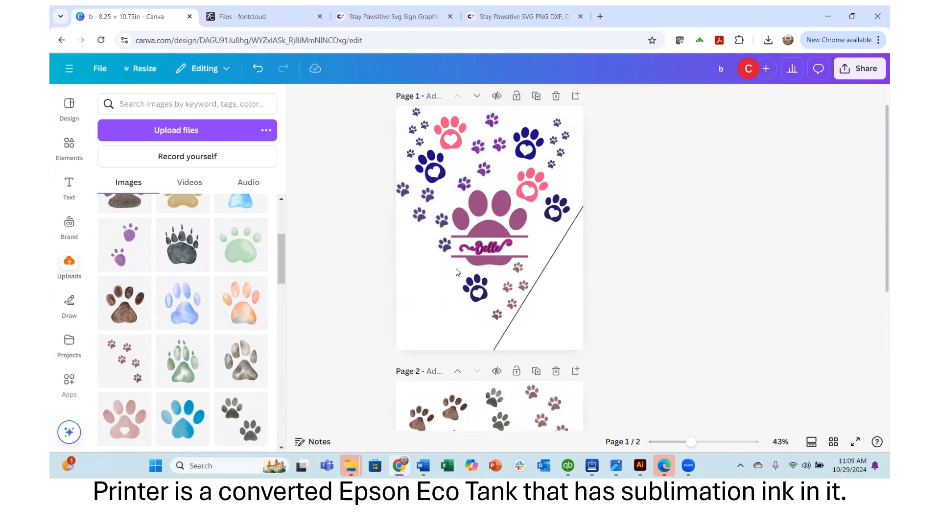
{"action": "left_click", "coordinate": [547, 265]}
{"action": "key", "text": "Delete"}
Step: Delete both diagonal guide lines from page 2
{"action": "scroll", "coordinate": [614, 258], "scroll_direction": "down", "scroll_amount": 5}
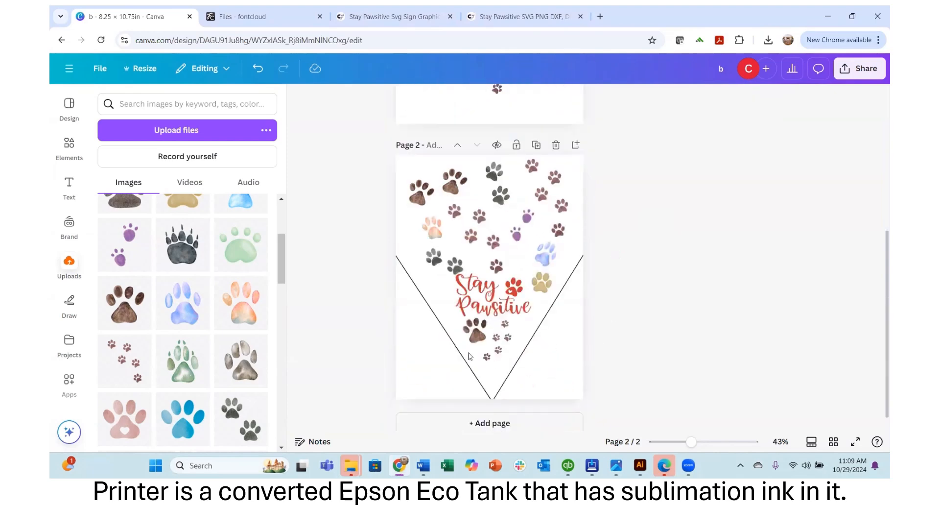
{"action": "left_click", "coordinate": [446, 323]}
{"action": "key", "text": "Delete"}
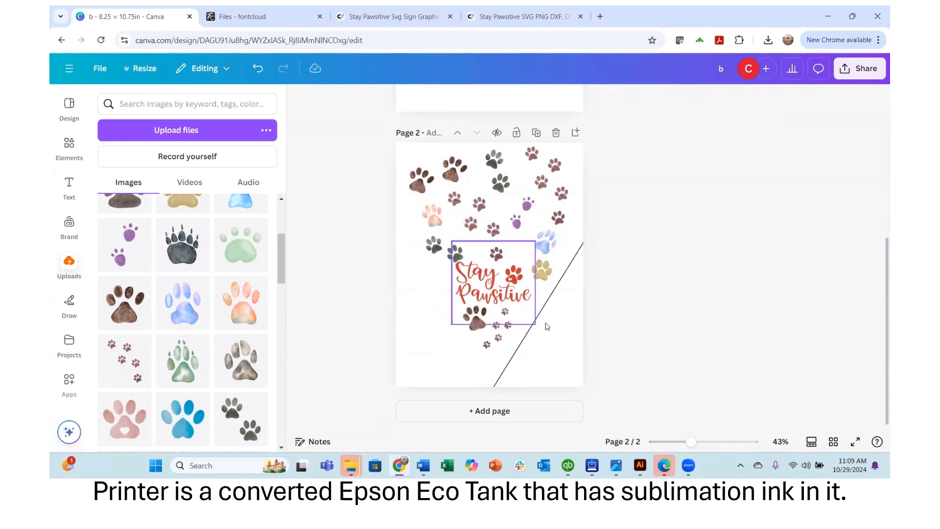
{"action": "left_click", "coordinate": [542, 313]}
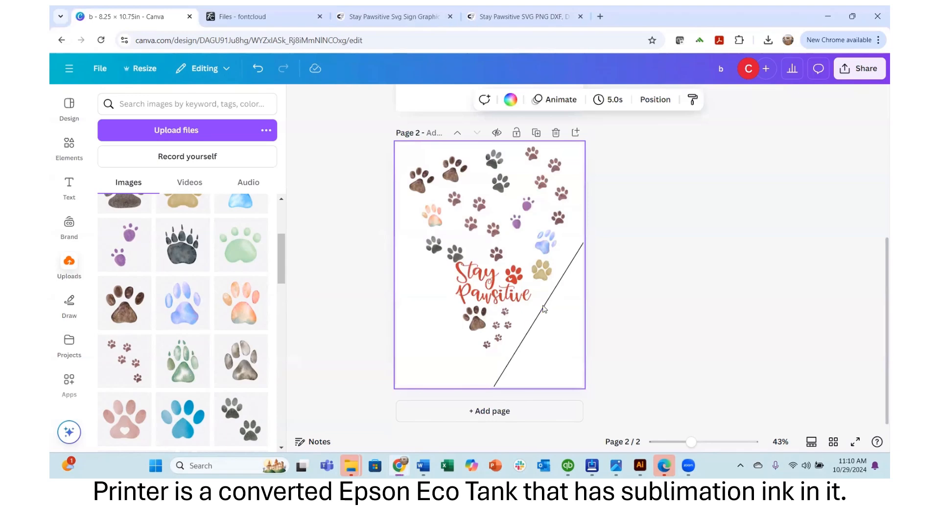
{"action": "left_click", "coordinate": [544, 308]}
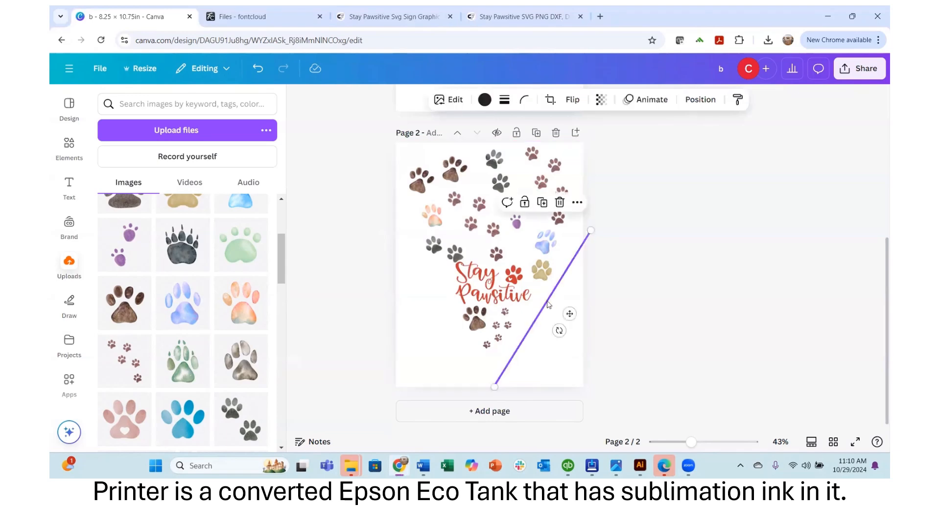
{"action": "left_click", "coordinate": [701, 246]}
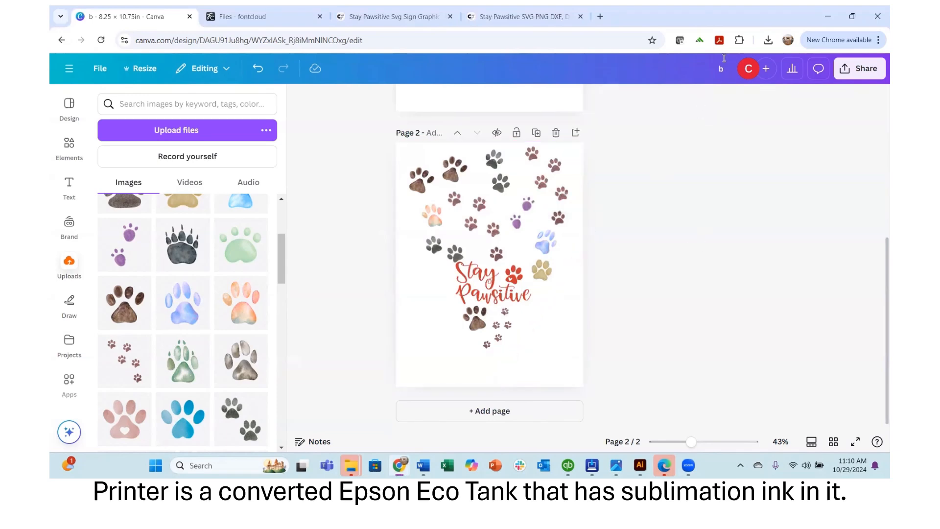
Step: Rename the design "belle" and download all pages as PNG at size 2.125 with a transparent background
{"action": "type", "text": "elle"}
{"action": "left_click", "coordinate": [861, 72]}
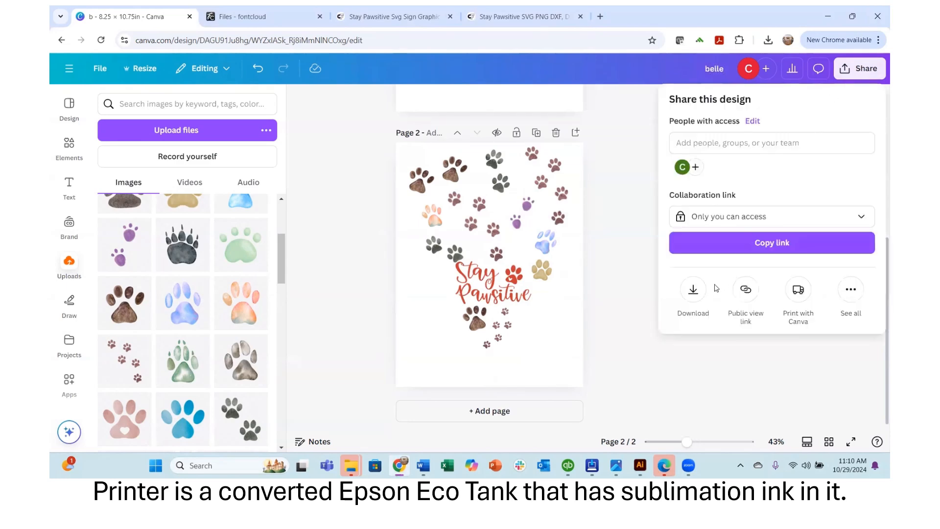
{"action": "left_click", "coordinate": [693, 291]}
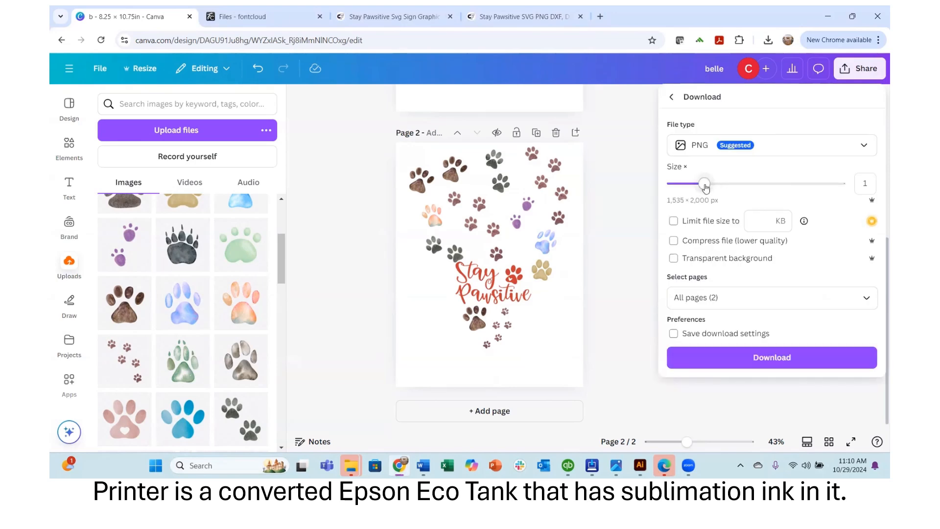
{"action": "left_click_drag", "start_coordinate": [706, 187], "coordinate": [775, 191]}
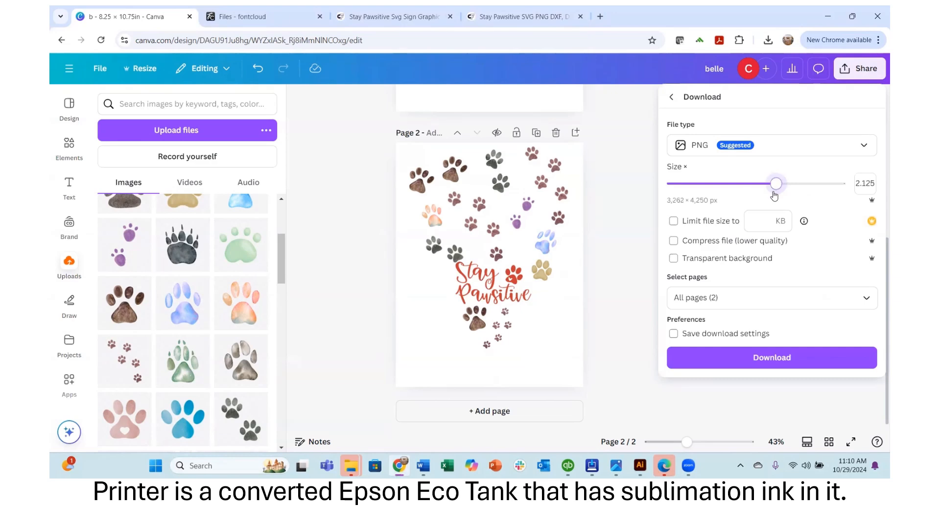
{"action": "left_click", "coordinate": [674, 259]}
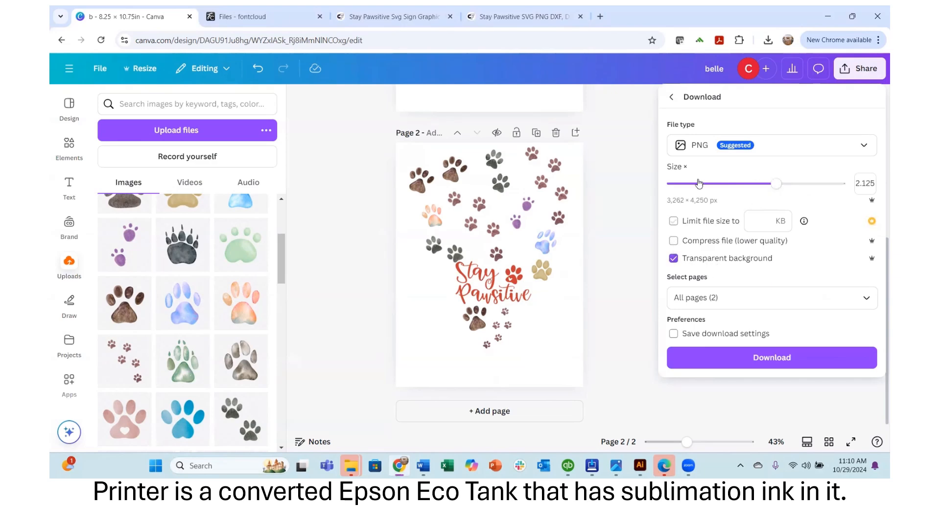
{"action": "left_click", "coordinate": [749, 362]}
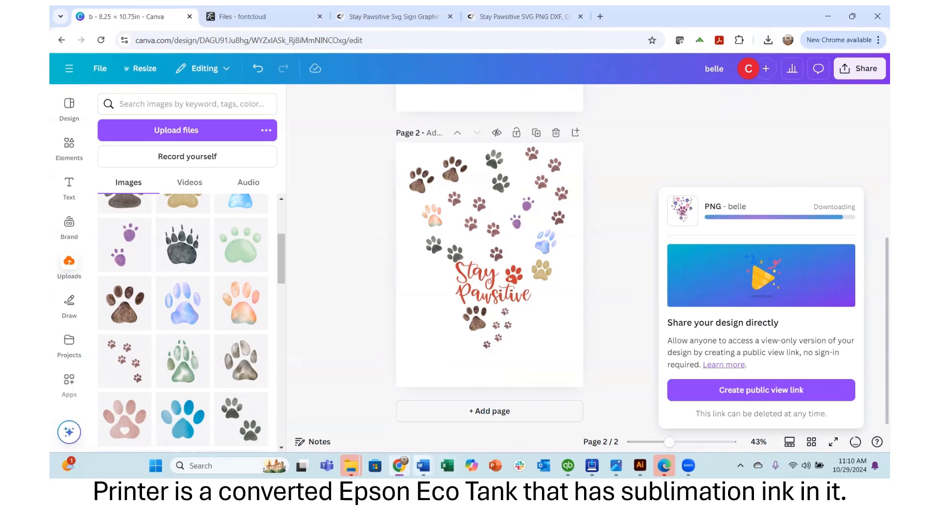
Step: Switch to Word and create a new blank document
{"action": "mouse_move", "coordinate": [423, 465]}
{"action": "left_click", "coordinate": [447, 413]}
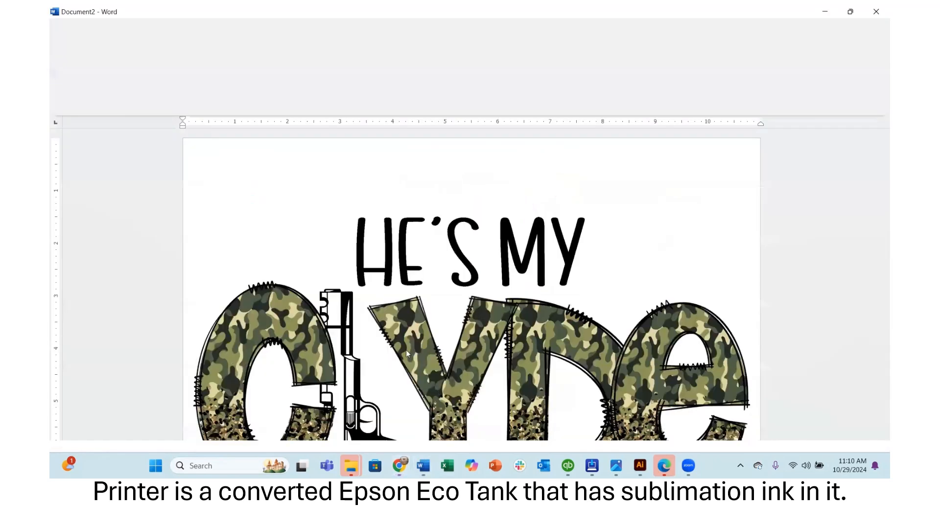
{"action": "left_click", "coordinate": [67, 41]}
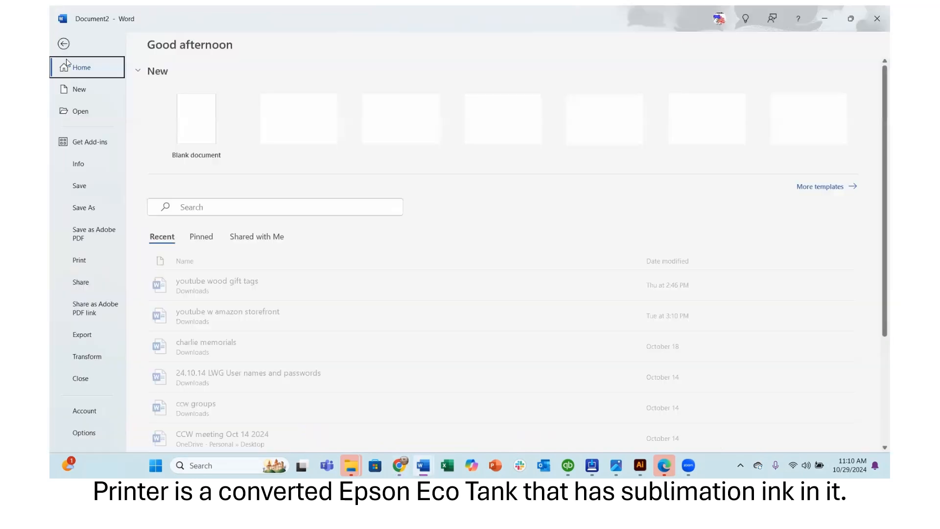
{"action": "left_click", "coordinate": [194, 130]}
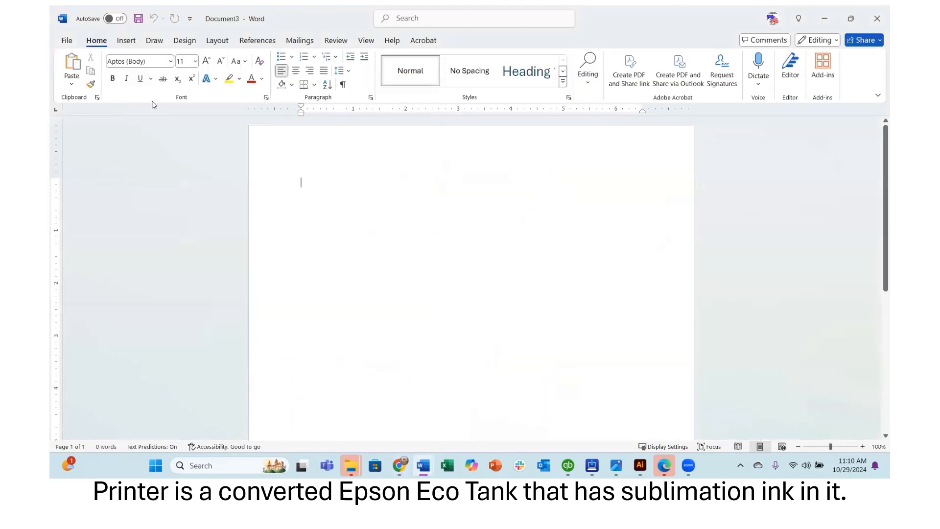
Step: Set the blank document's margins to the last custom setting of 0" on all sides and its paper size to Letter (8.5 x 11 in)
{"action": "left_click", "coordinate": [217, 41]}
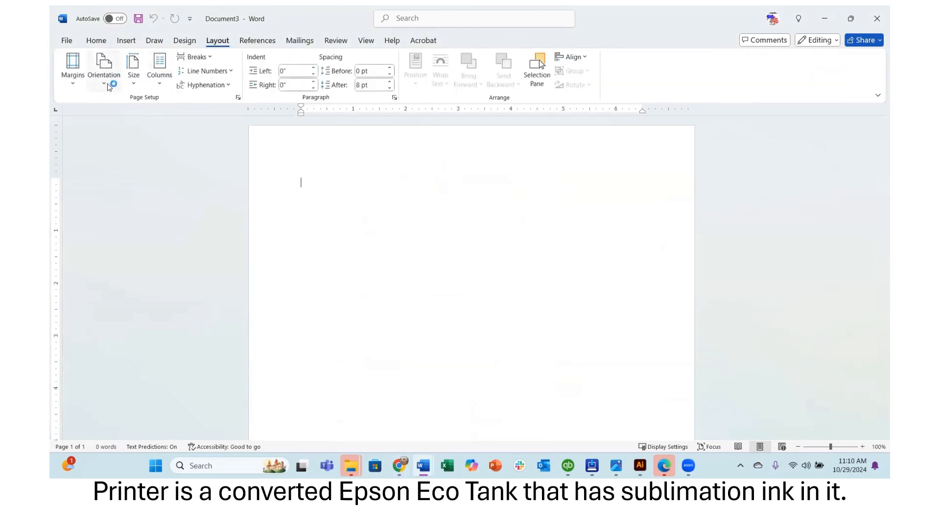
{"action": "left_click", "coordinate": [101, 82]}
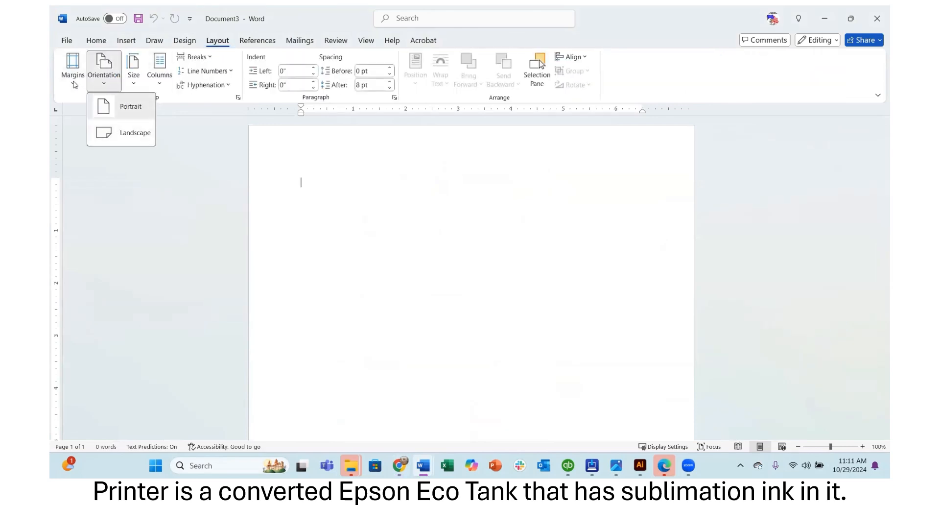
{"action": "left_click", "coordinate": [72, 84]}
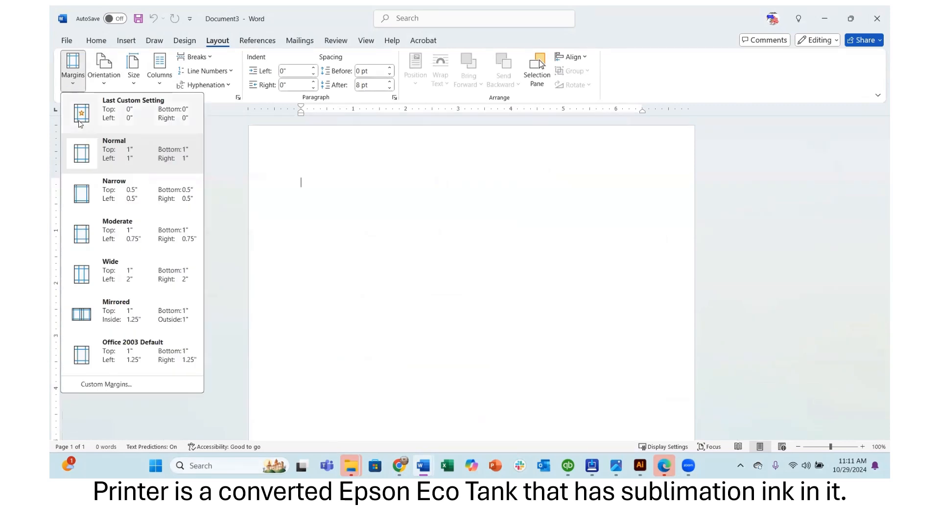
{"action": "left_click", "coordinate": [113, 109]}
{"action": "left_click", "coordinate": [137, 86]}
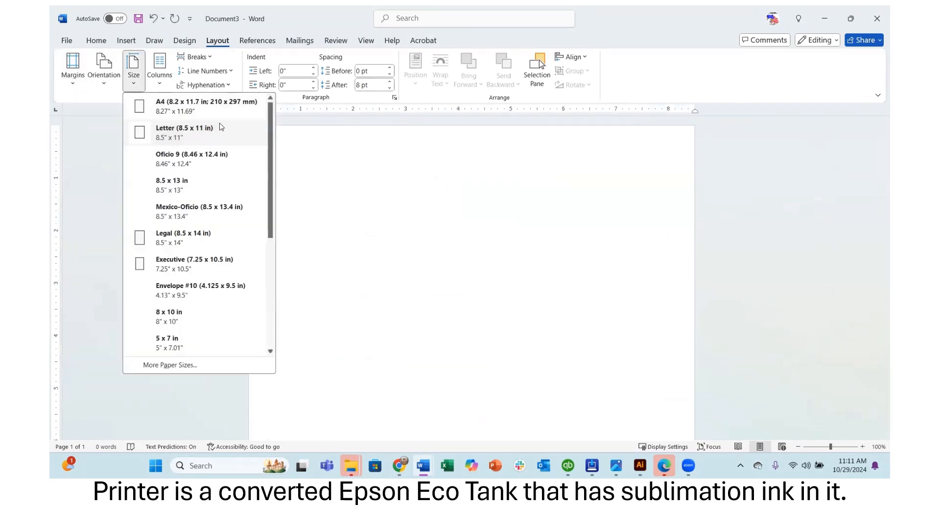
{"action": "left_click", "coordinate": [181, 131]}
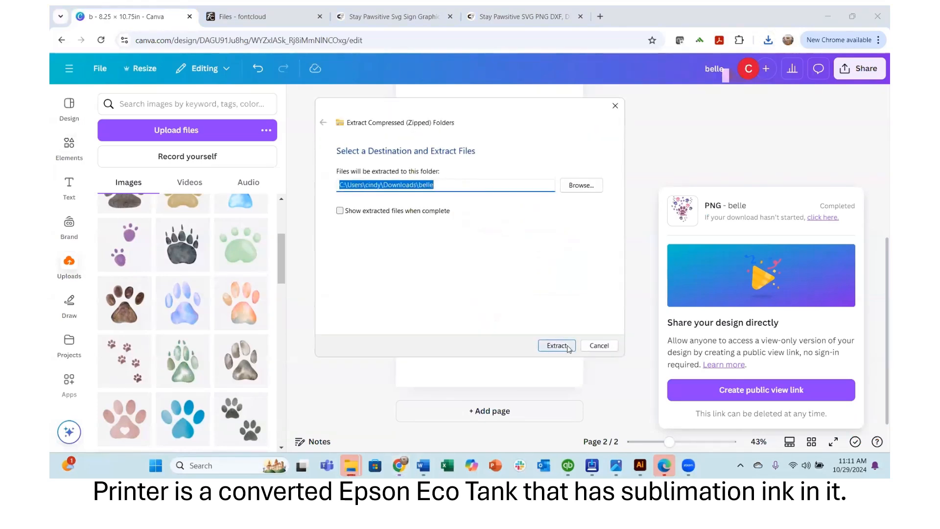
Step: Extract the downloaded belle archive into the belle folder in Downloads and close the Canva design
{"action": "left_click", "coordinate": [567, 347]}
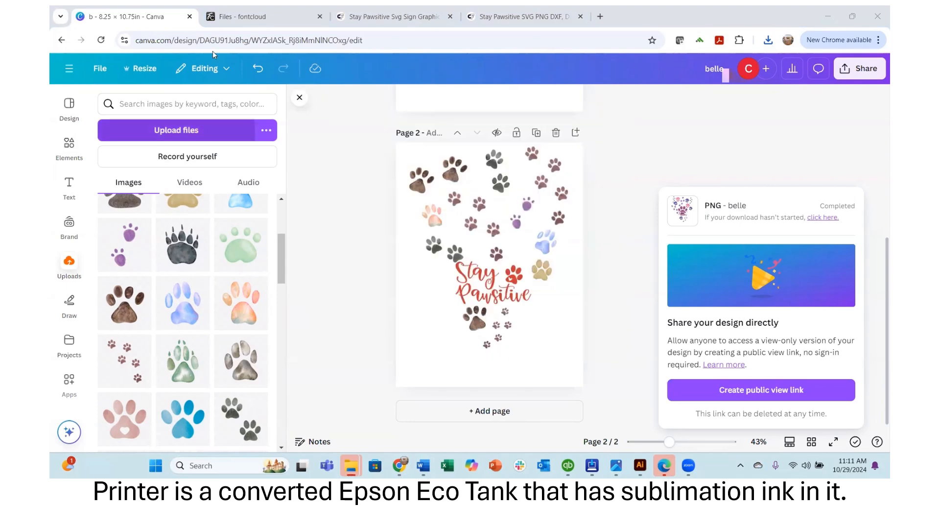
{"action": "left_click", "coordinate": [189, 17]}
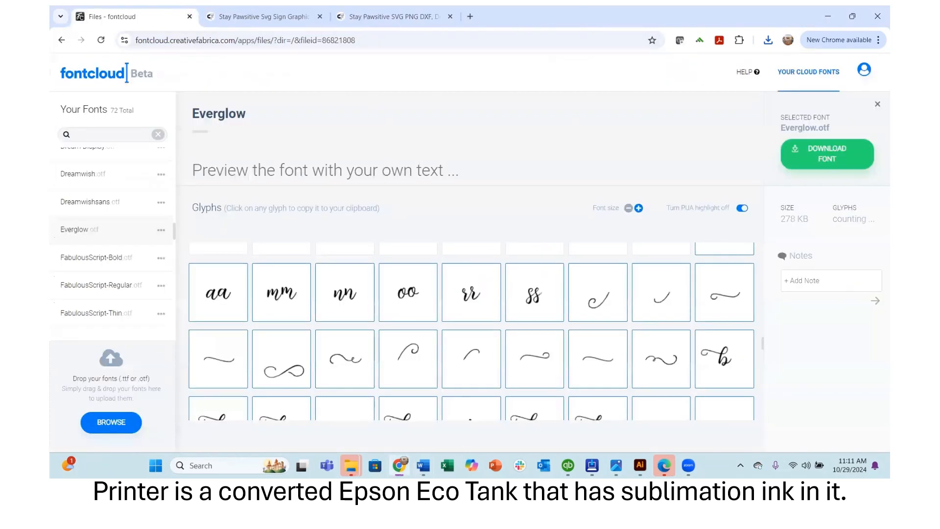
Step: Switch to the blank Word document and insert the Belle paw artwork from the belle folder in Downloads
{"action": "left_click", "coordinate": [423, 465]}
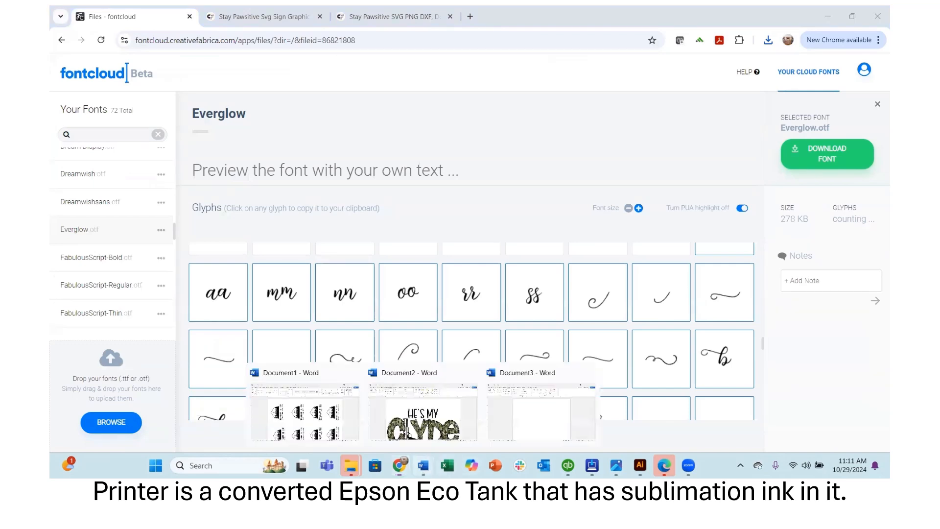
{"action": "left_click", "coordinate": [576, 429]}
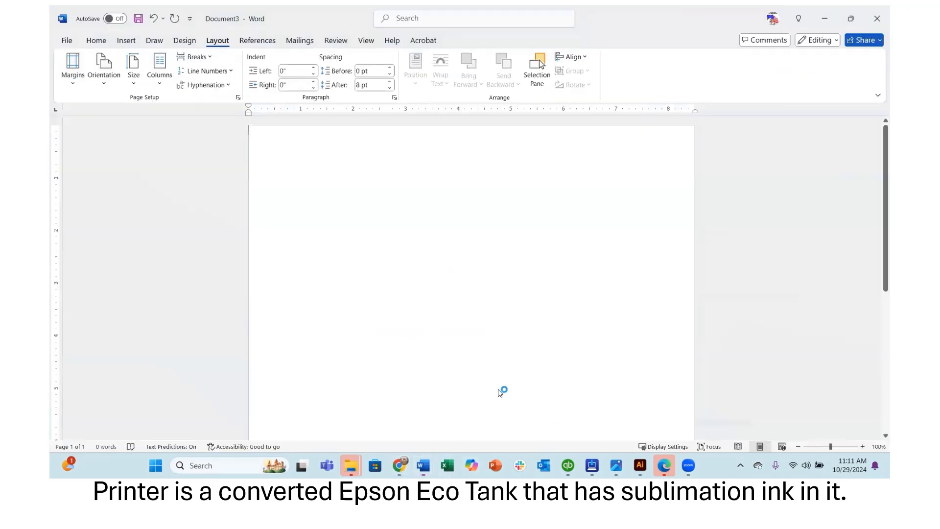
{"action": "left_click", "coordinate": [129, 41]}
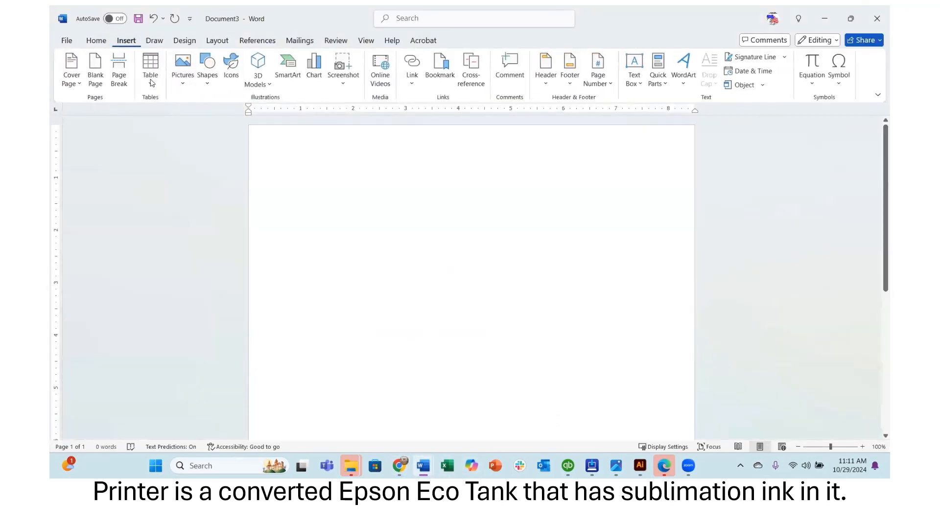
{"action": "left_click", "coordinate": [182, 84]}
{"action": "left_click", "coordinate": [204, 118]}
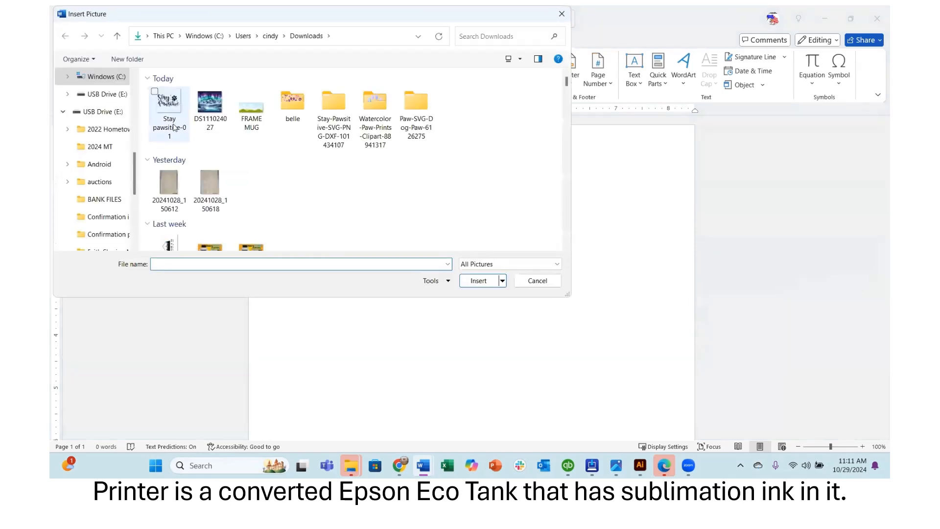
{"action": "double_click", "coordinate": [294, 112]}
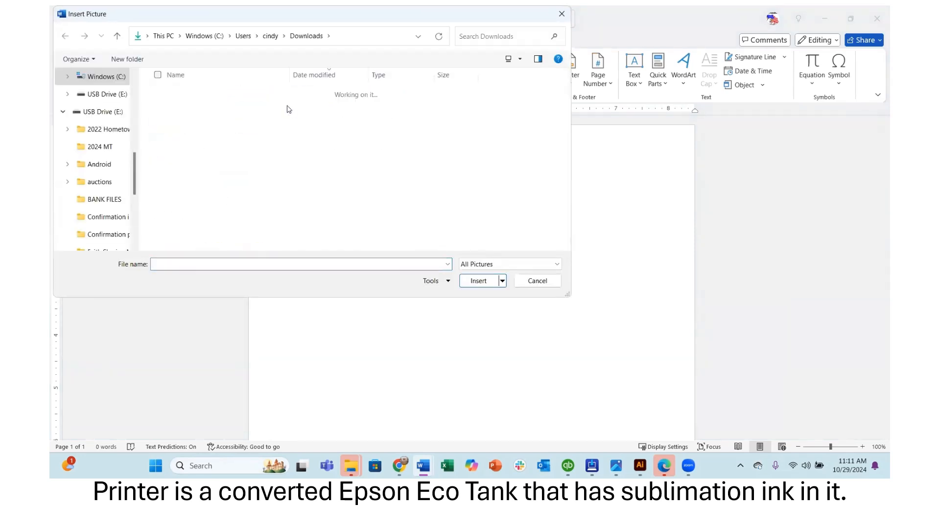
{"action": "double_click", "coordinate": [199, 103]}
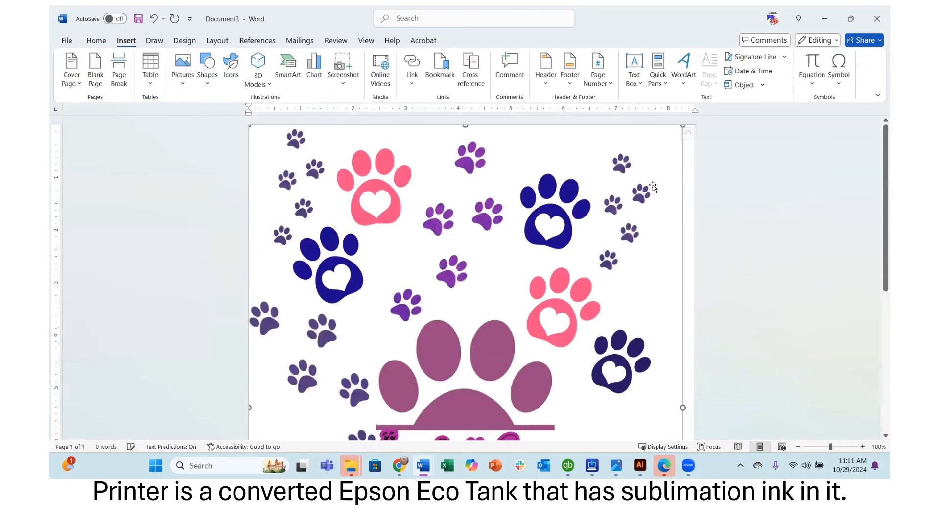
{"action": "scroll", "coordinate": [649, 192], "scroll_direction": "down", "scroll_amount": 4}
{"action": "scroll", "coordinate": [649, 192], "scroll_direction": "down", "scroll_amount": 3}
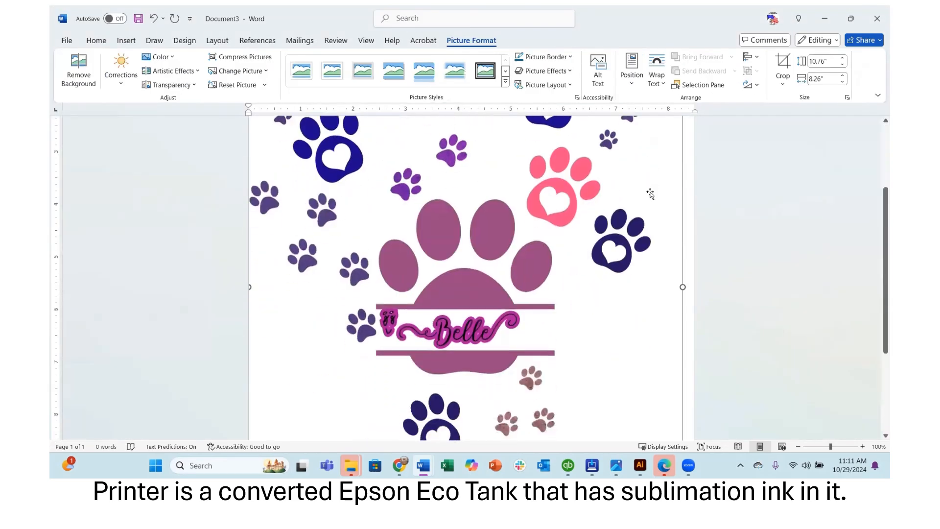
{"action": "scroll", "coordinate": [678, 227], "scroll_direction": "up", "scroll_amount": 5}
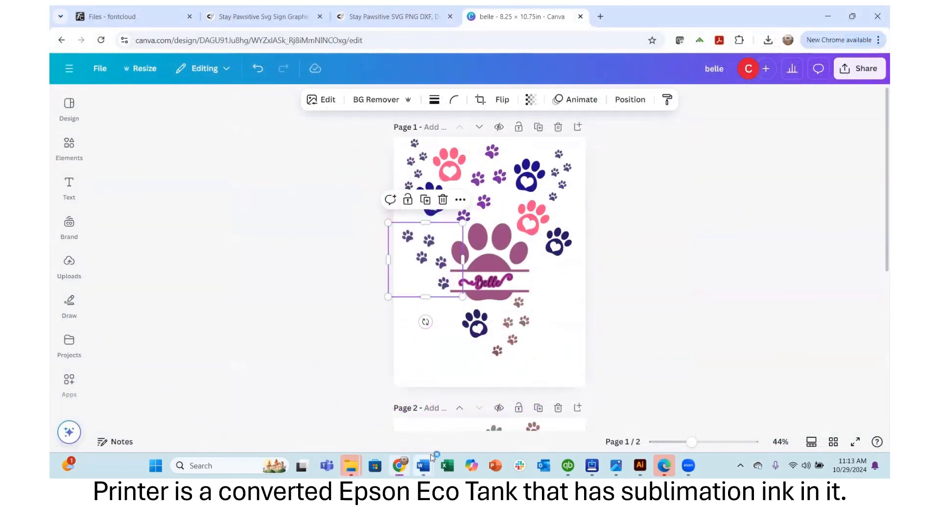
Step: Switch to the Word document containing the Stay Pawsitive artwork and open its print settings
{"action": "mouse_move", "coordinate": [423, 465]}
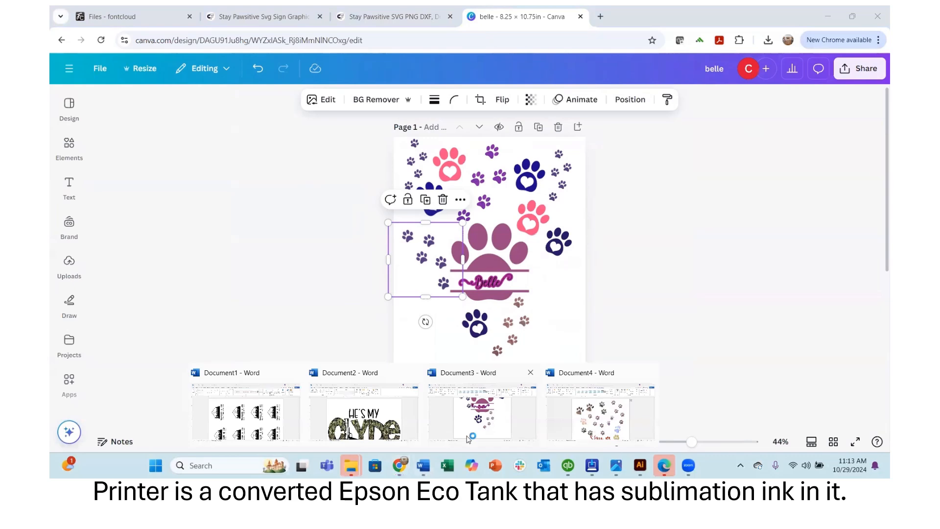
{"action": "left_click", "coordinate": [600, 429]}
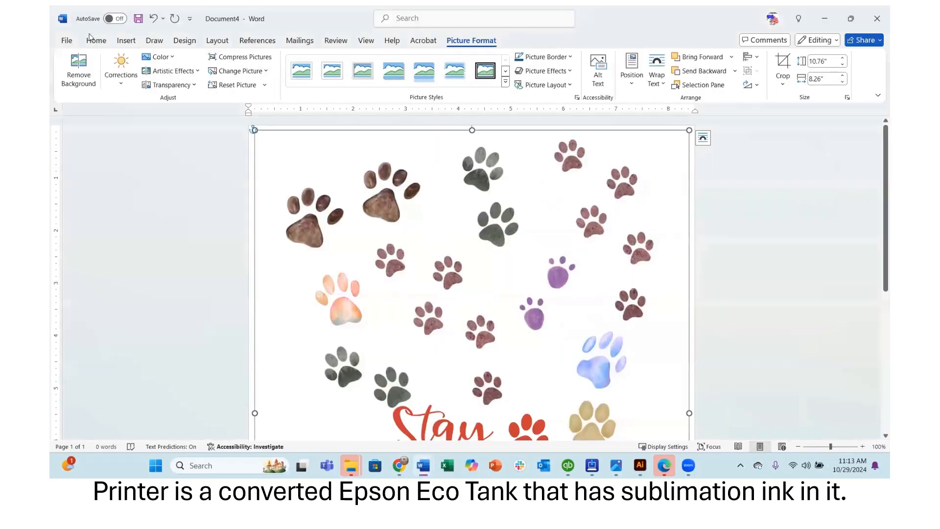
{"action": "left_click", "coordinate": [67, 41]}
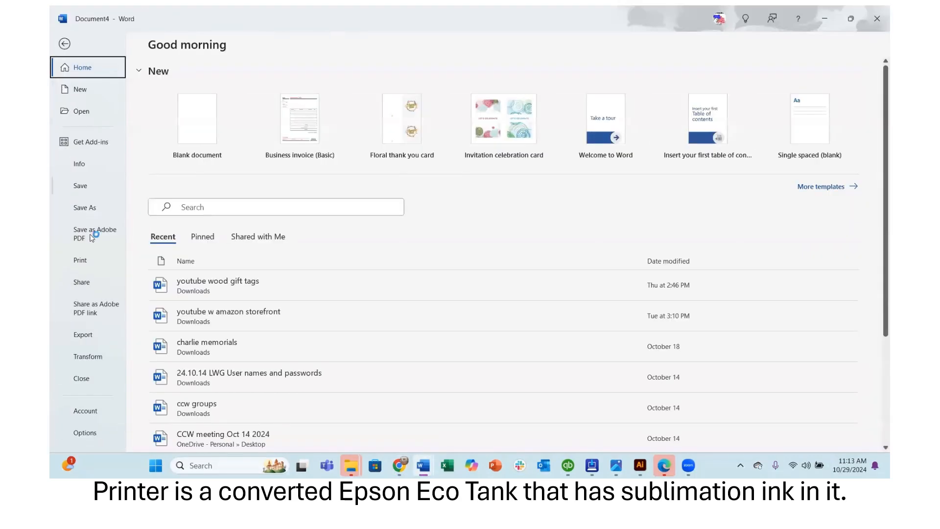
{"action": "left_click", "coordinate": [80, 261]}
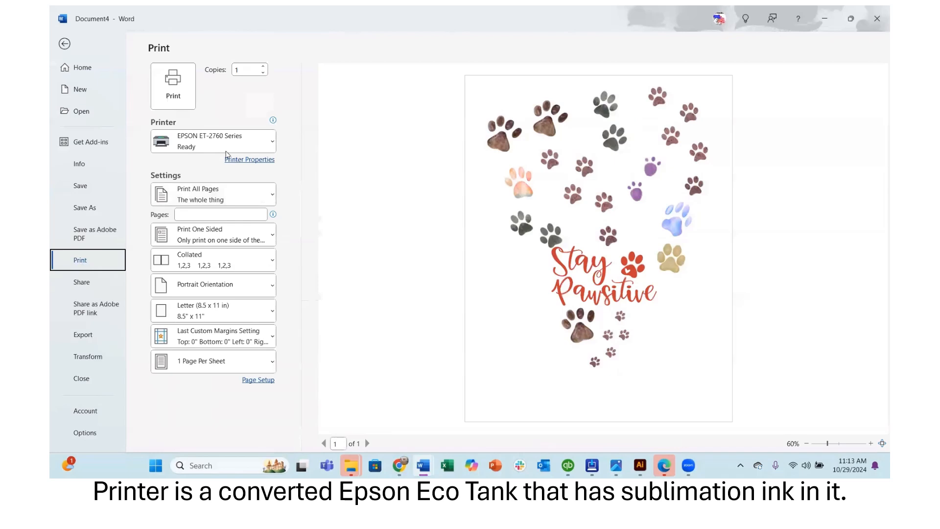
Step: Review the EPSON ET-2760 properties for paper type, quality, text emphasis and image mirroring, and accept them
{"action": "mouse_move", "coordinate": [200, 143]}
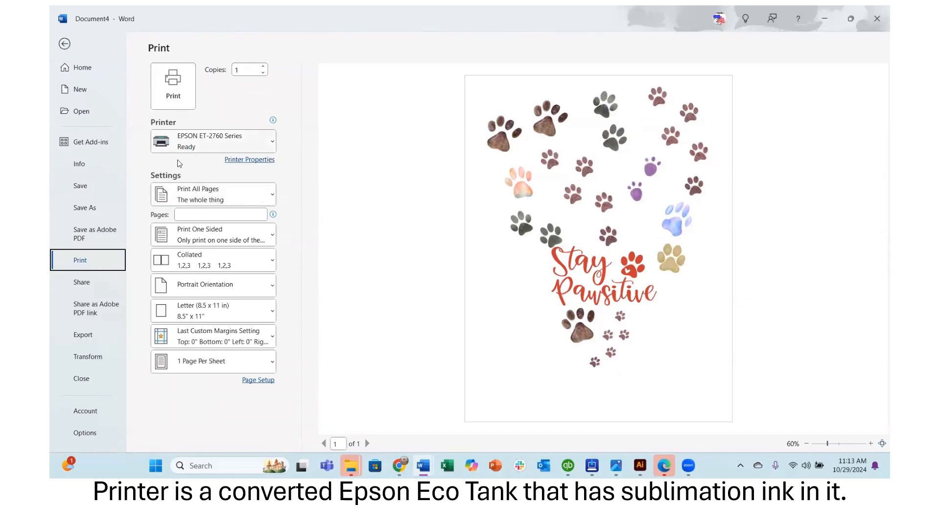
{"action": "left_click", "coordinate": [241, 160]}
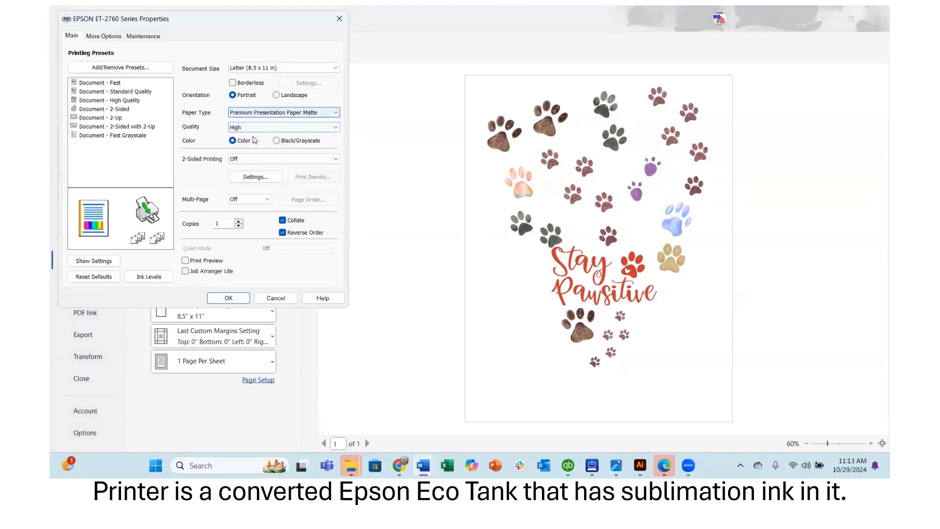
{"action": "left_click", "coordinate": [103, 36]}
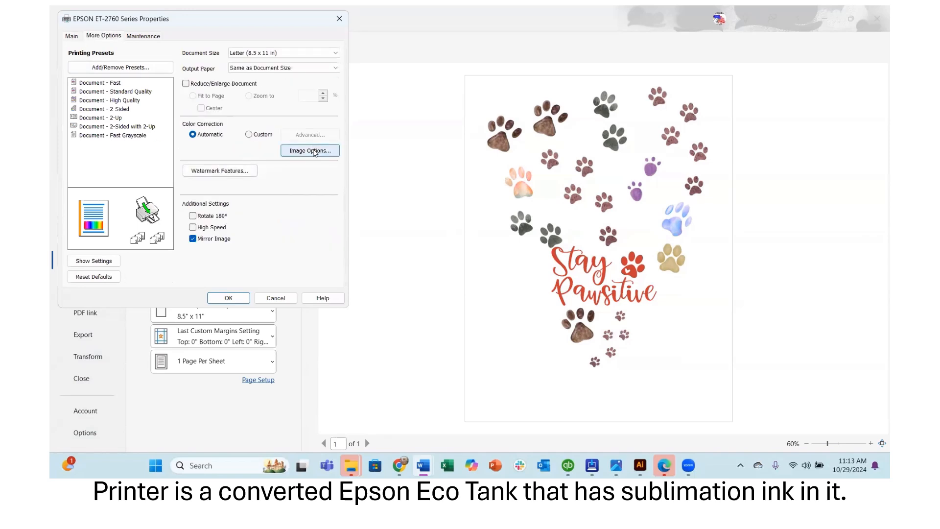
{"action": "left_click", "coordinate": [313, 151]}
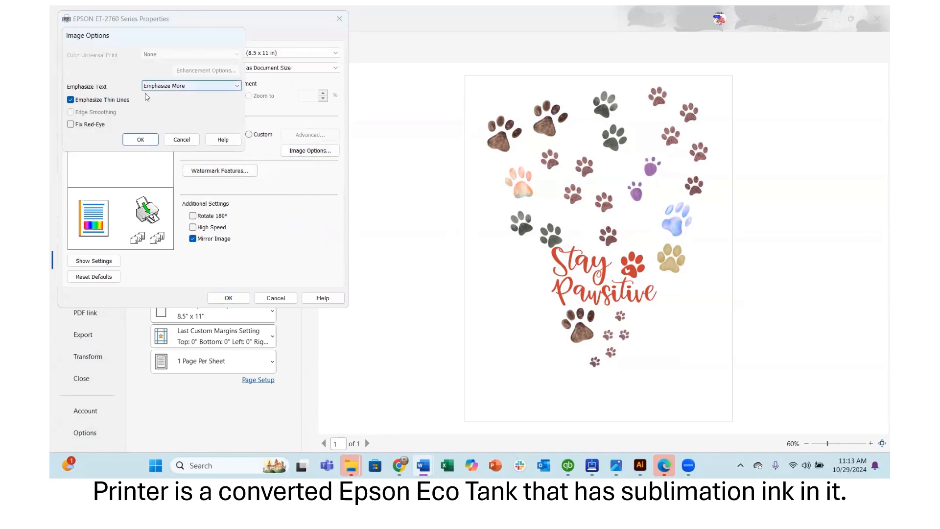
{"action": "left_click", "coordinate": [142, 140]}
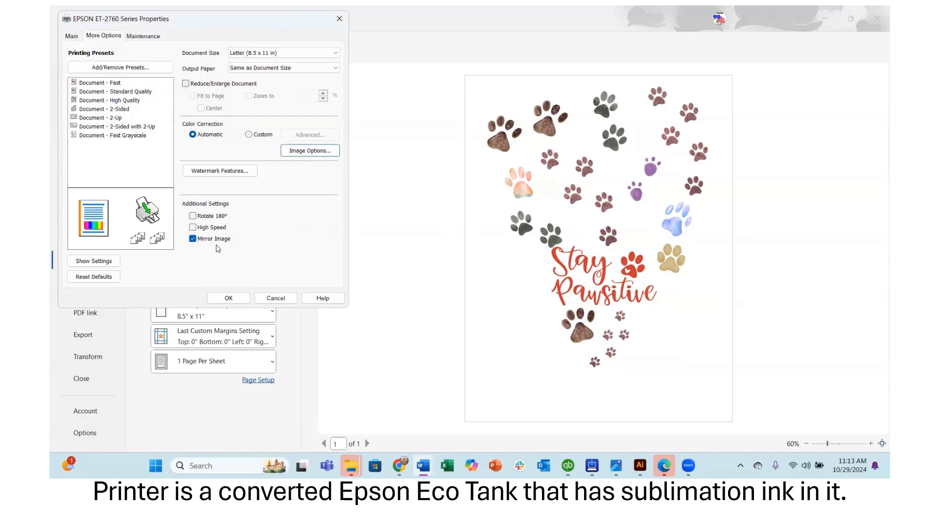
{"action": "left_click", "coordinate": [229, 299]}
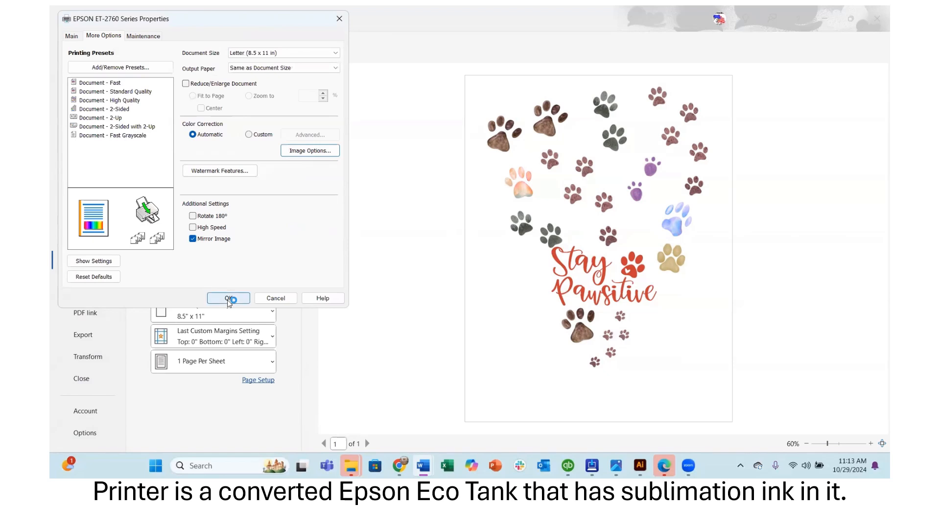